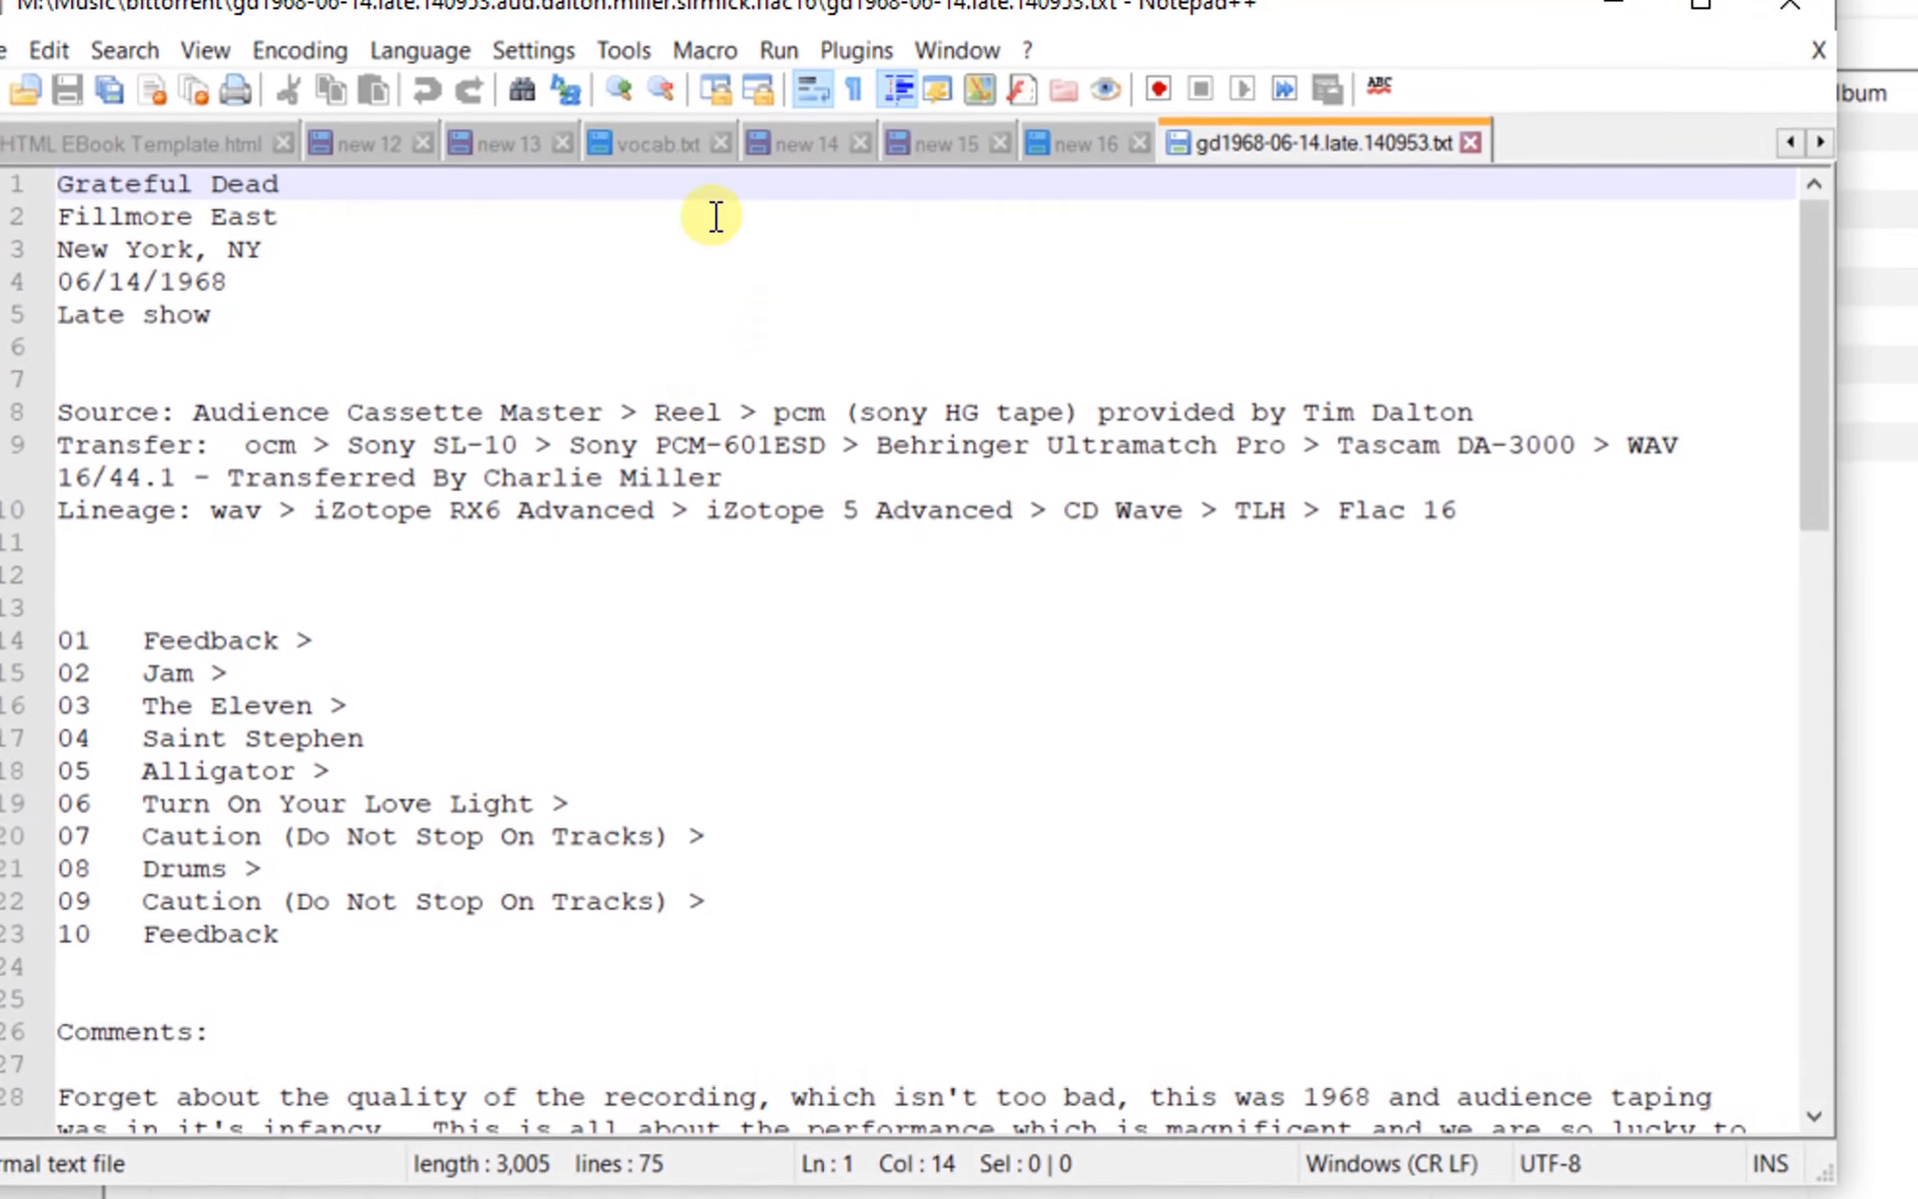
# Append "#68-06-14" directly after "Grateful Dead" on the first line of the show's text file
pyautogui.moveTo(1349, 4); pyautogui.dragTo(1437, 32)
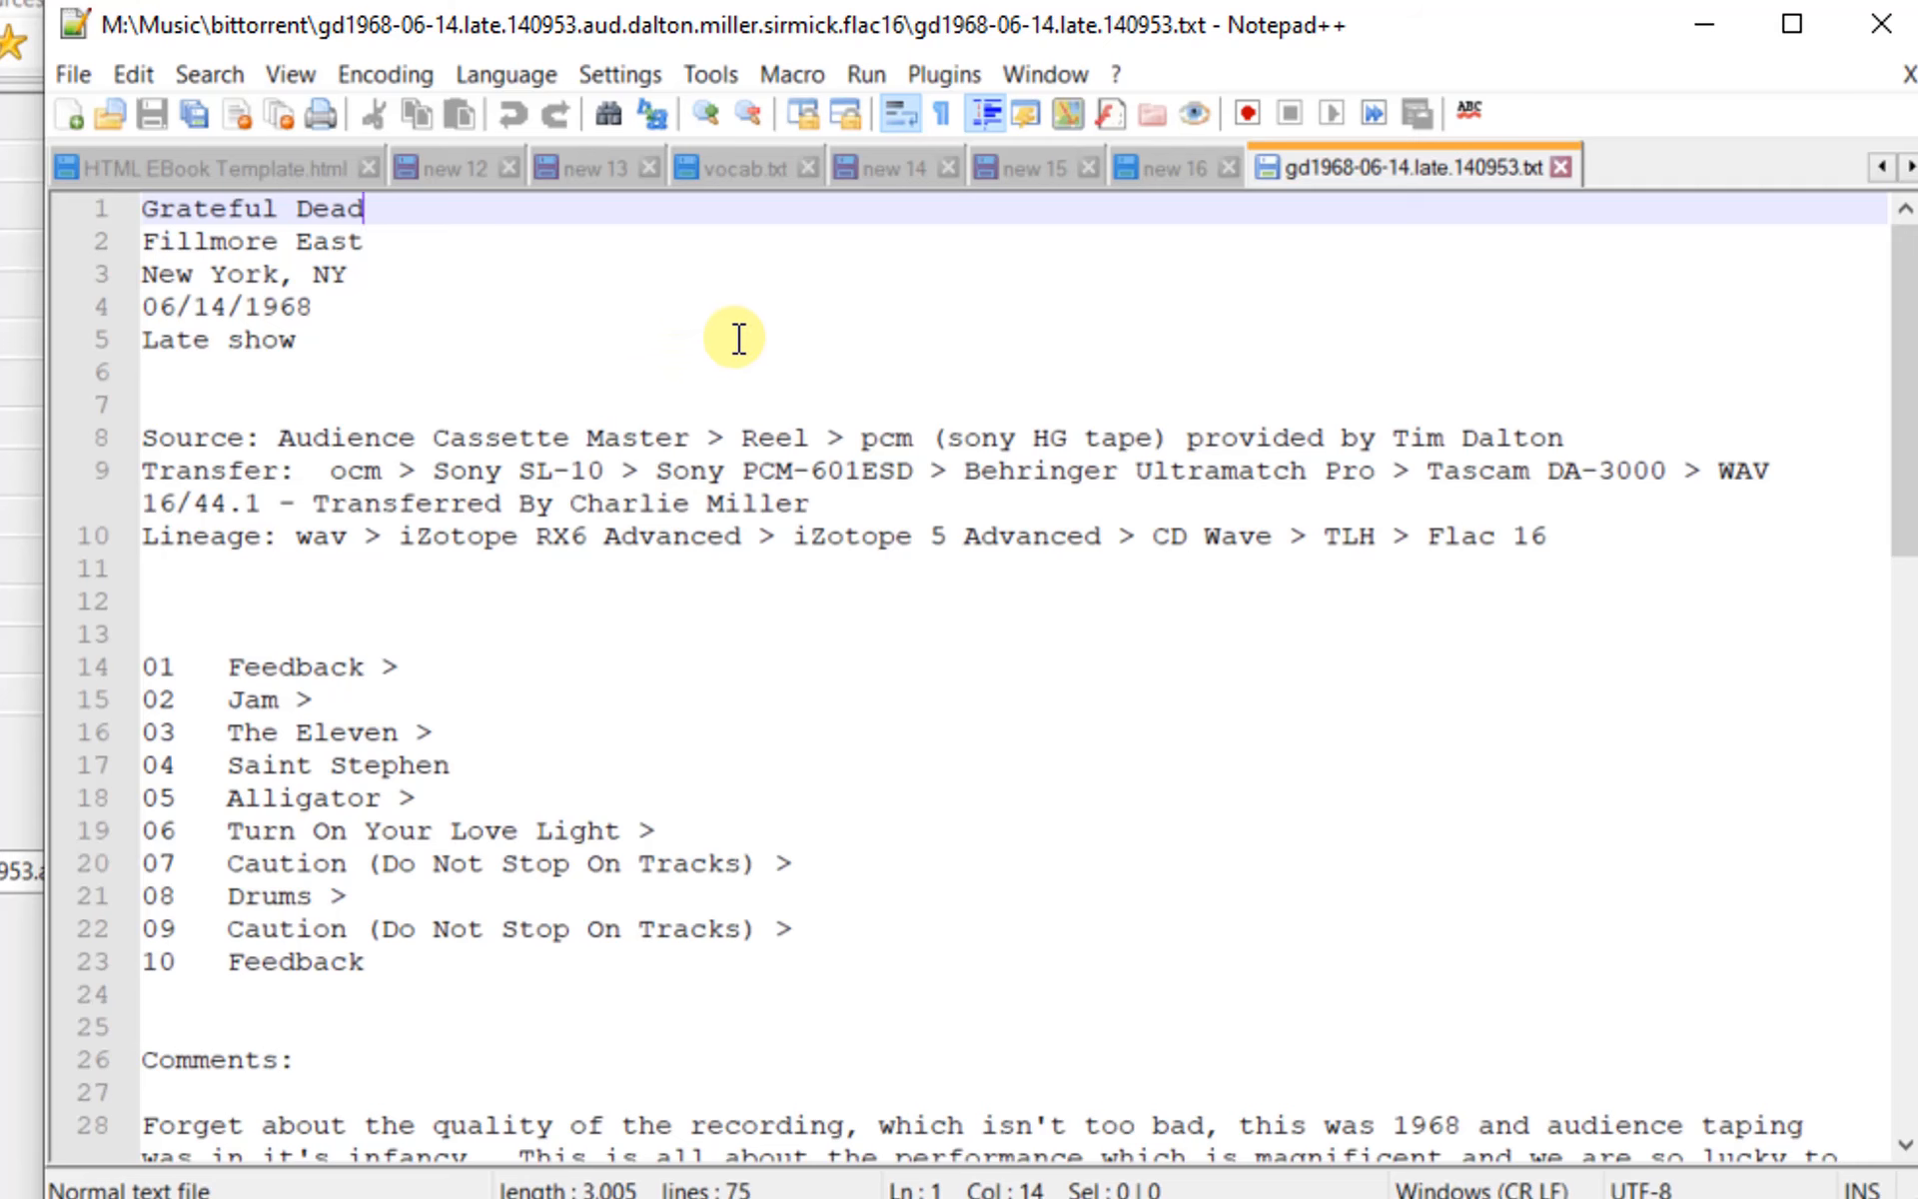
pyautogui.moveTo(1364, 16); pyautogui.dragTo(1529, 132)
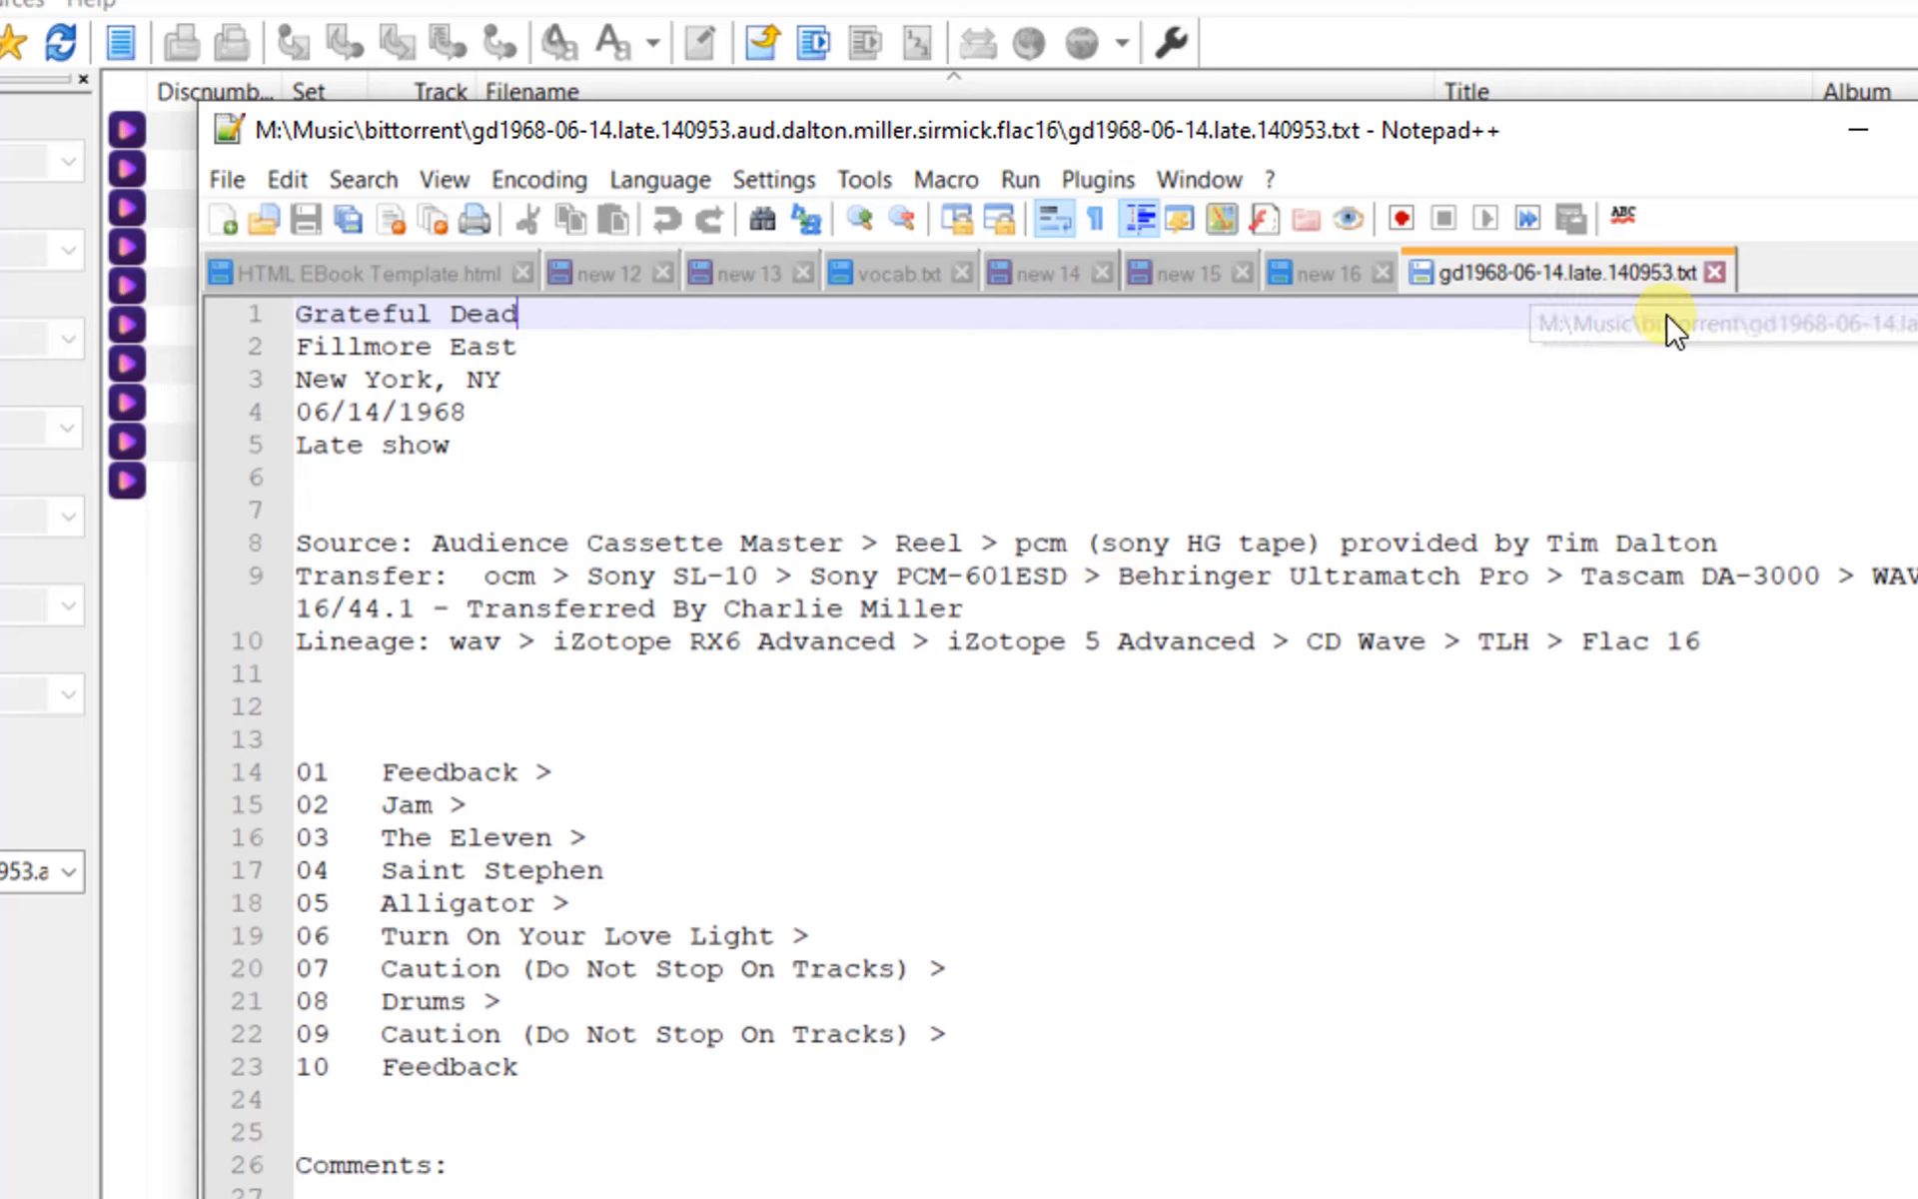
pyautogui.click(720, 444)
pyautogui.click(557, 333)
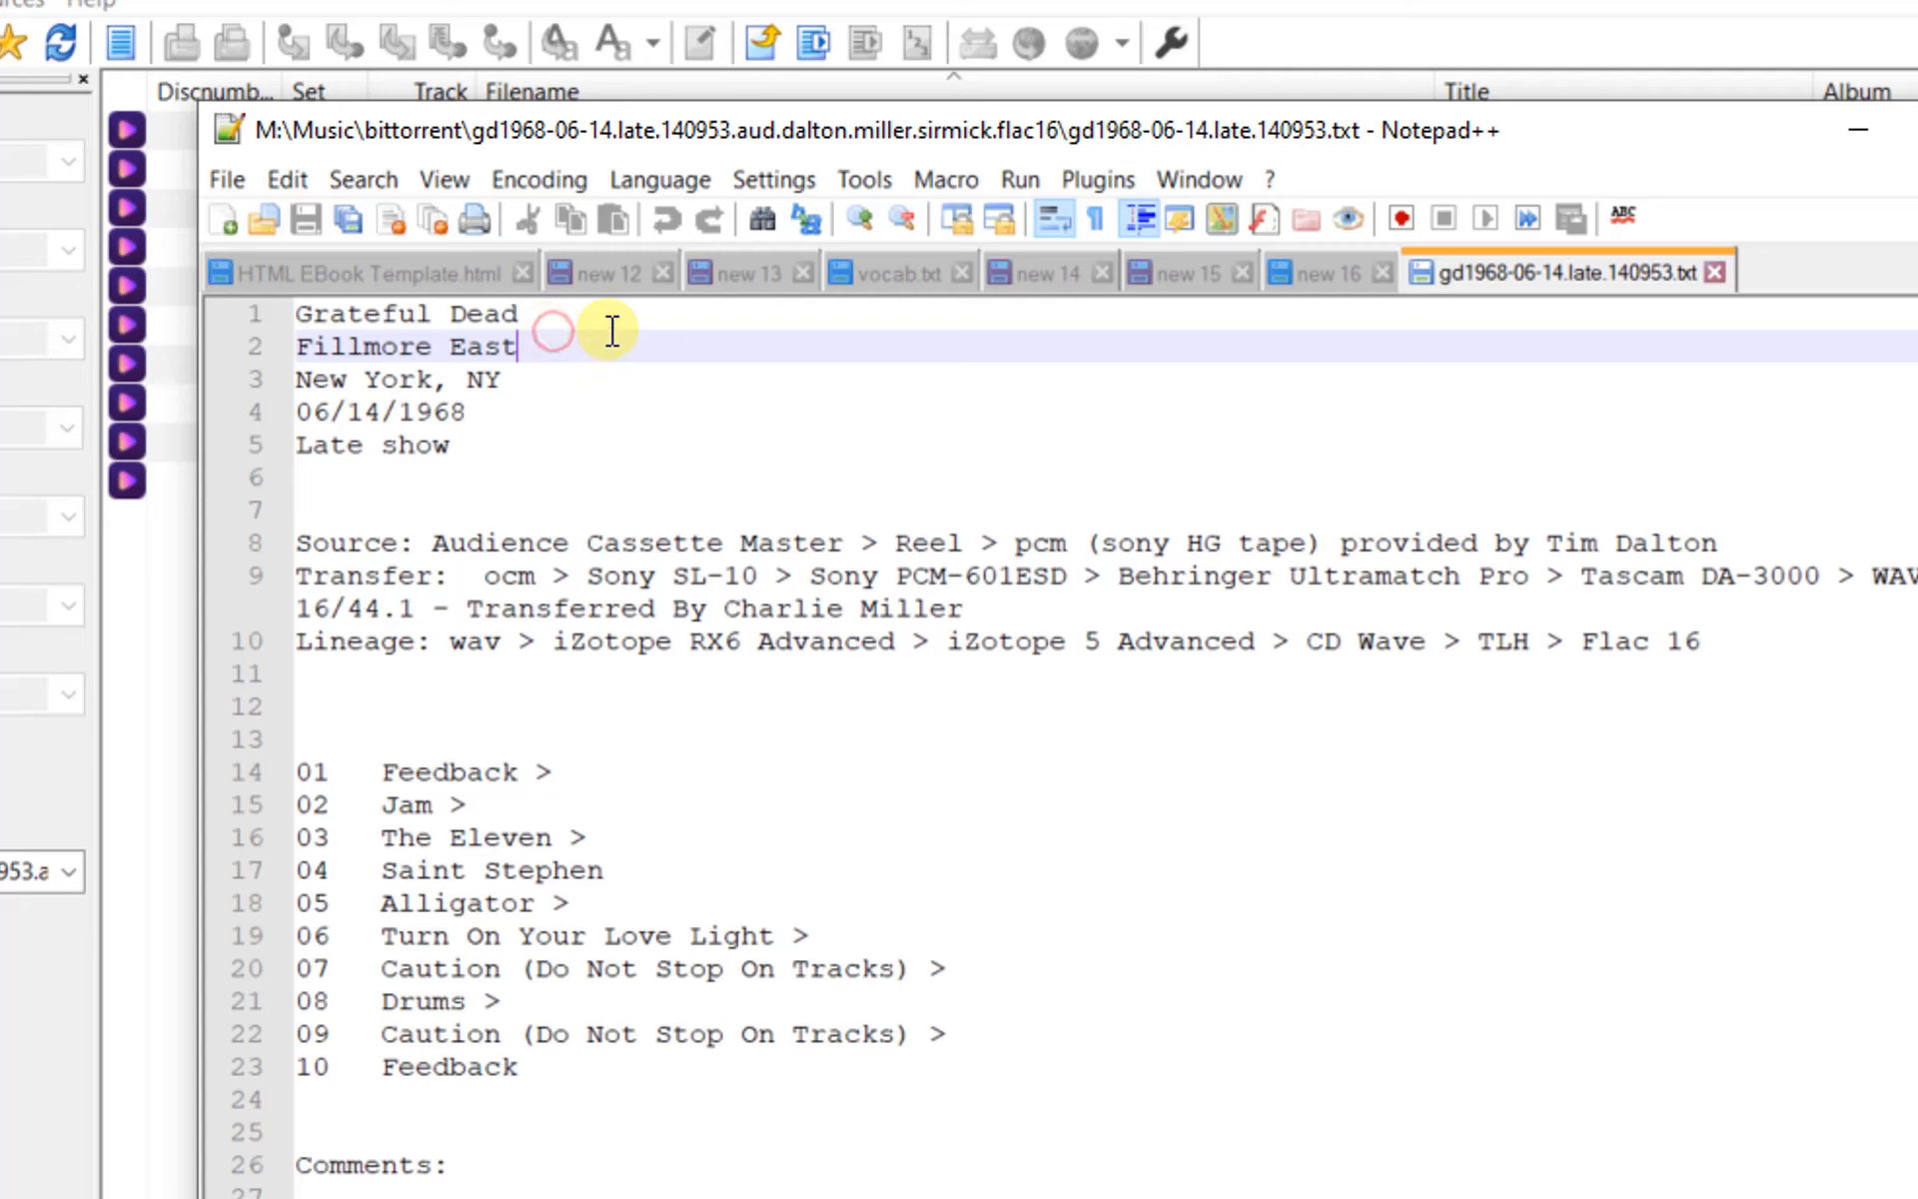
pyautogui.click(604, 312)
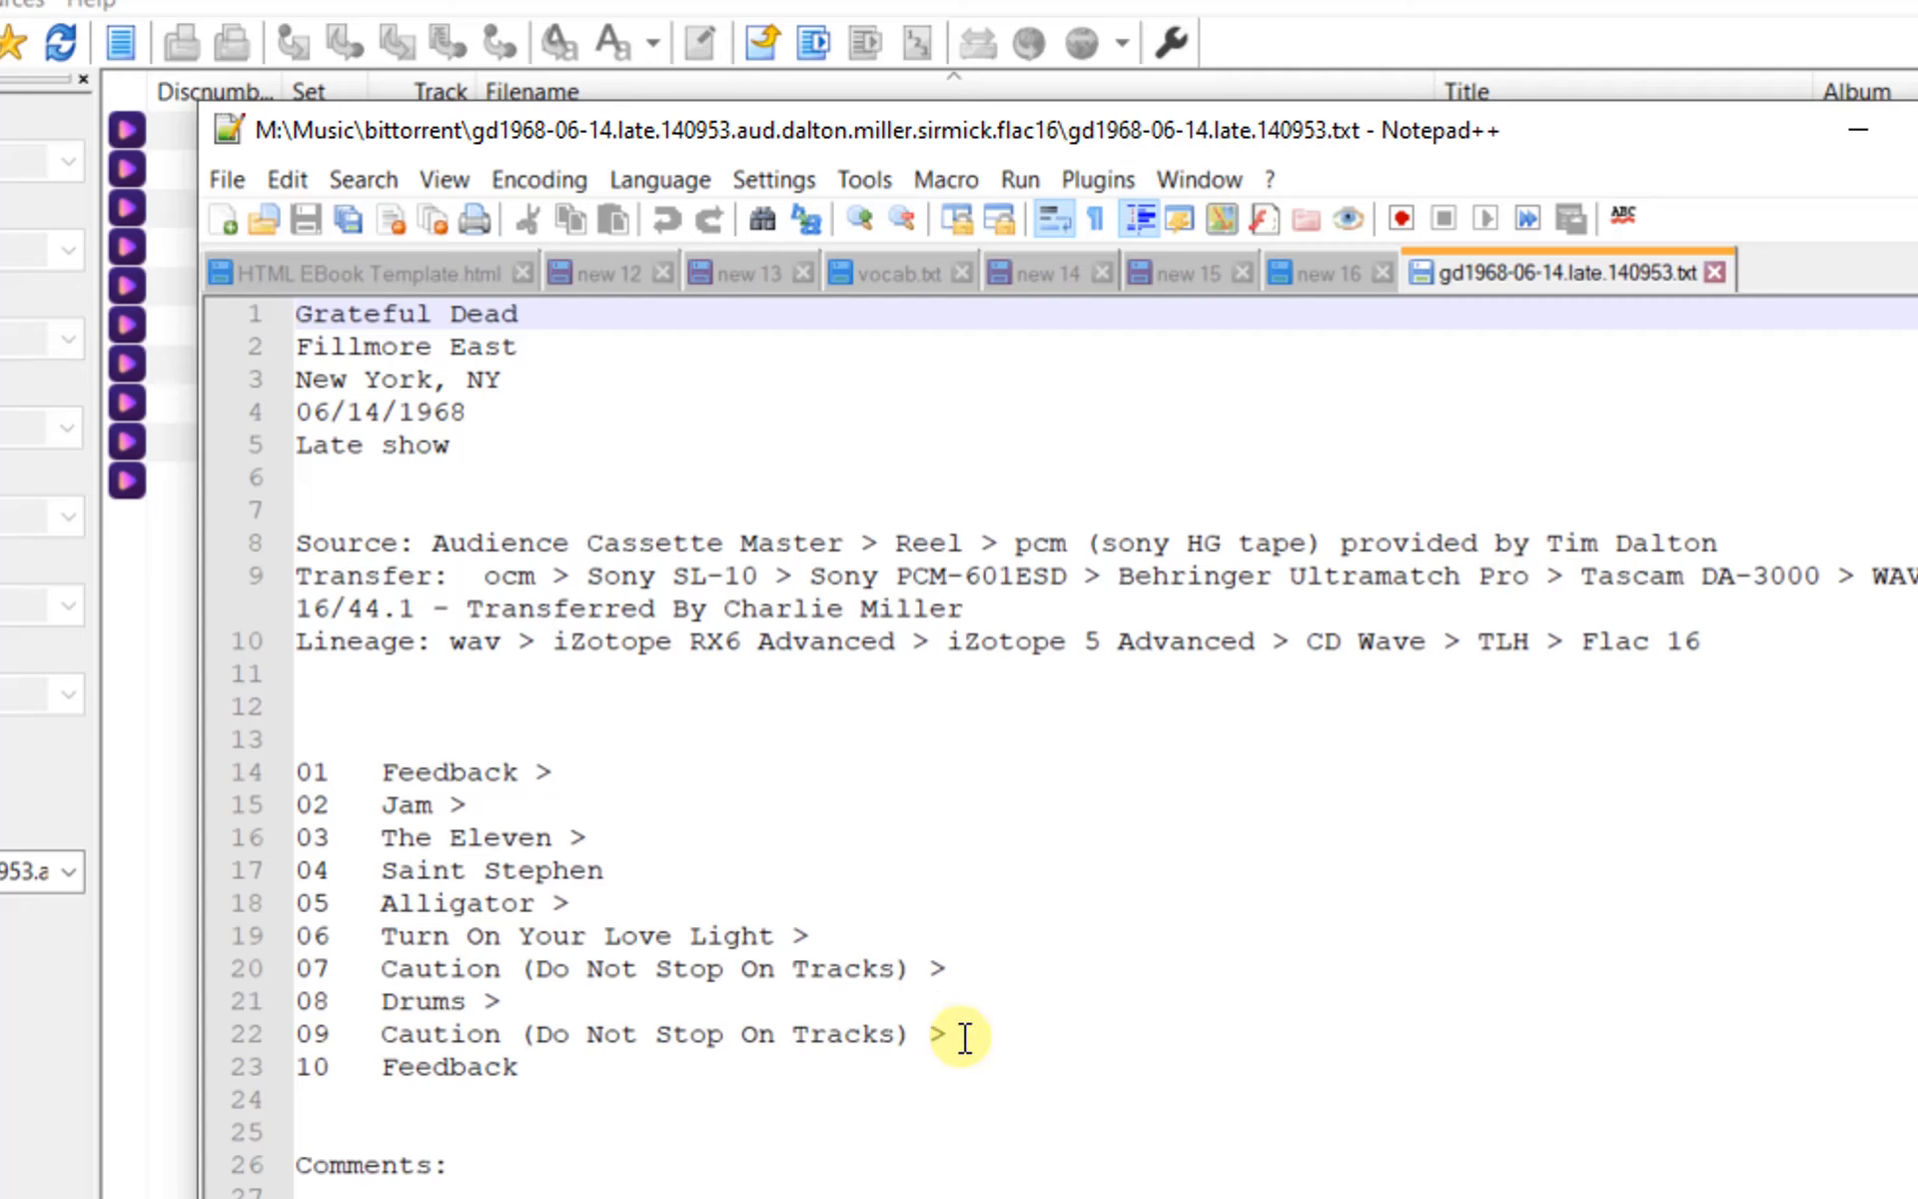
pyautogui.write('#68-06-14')
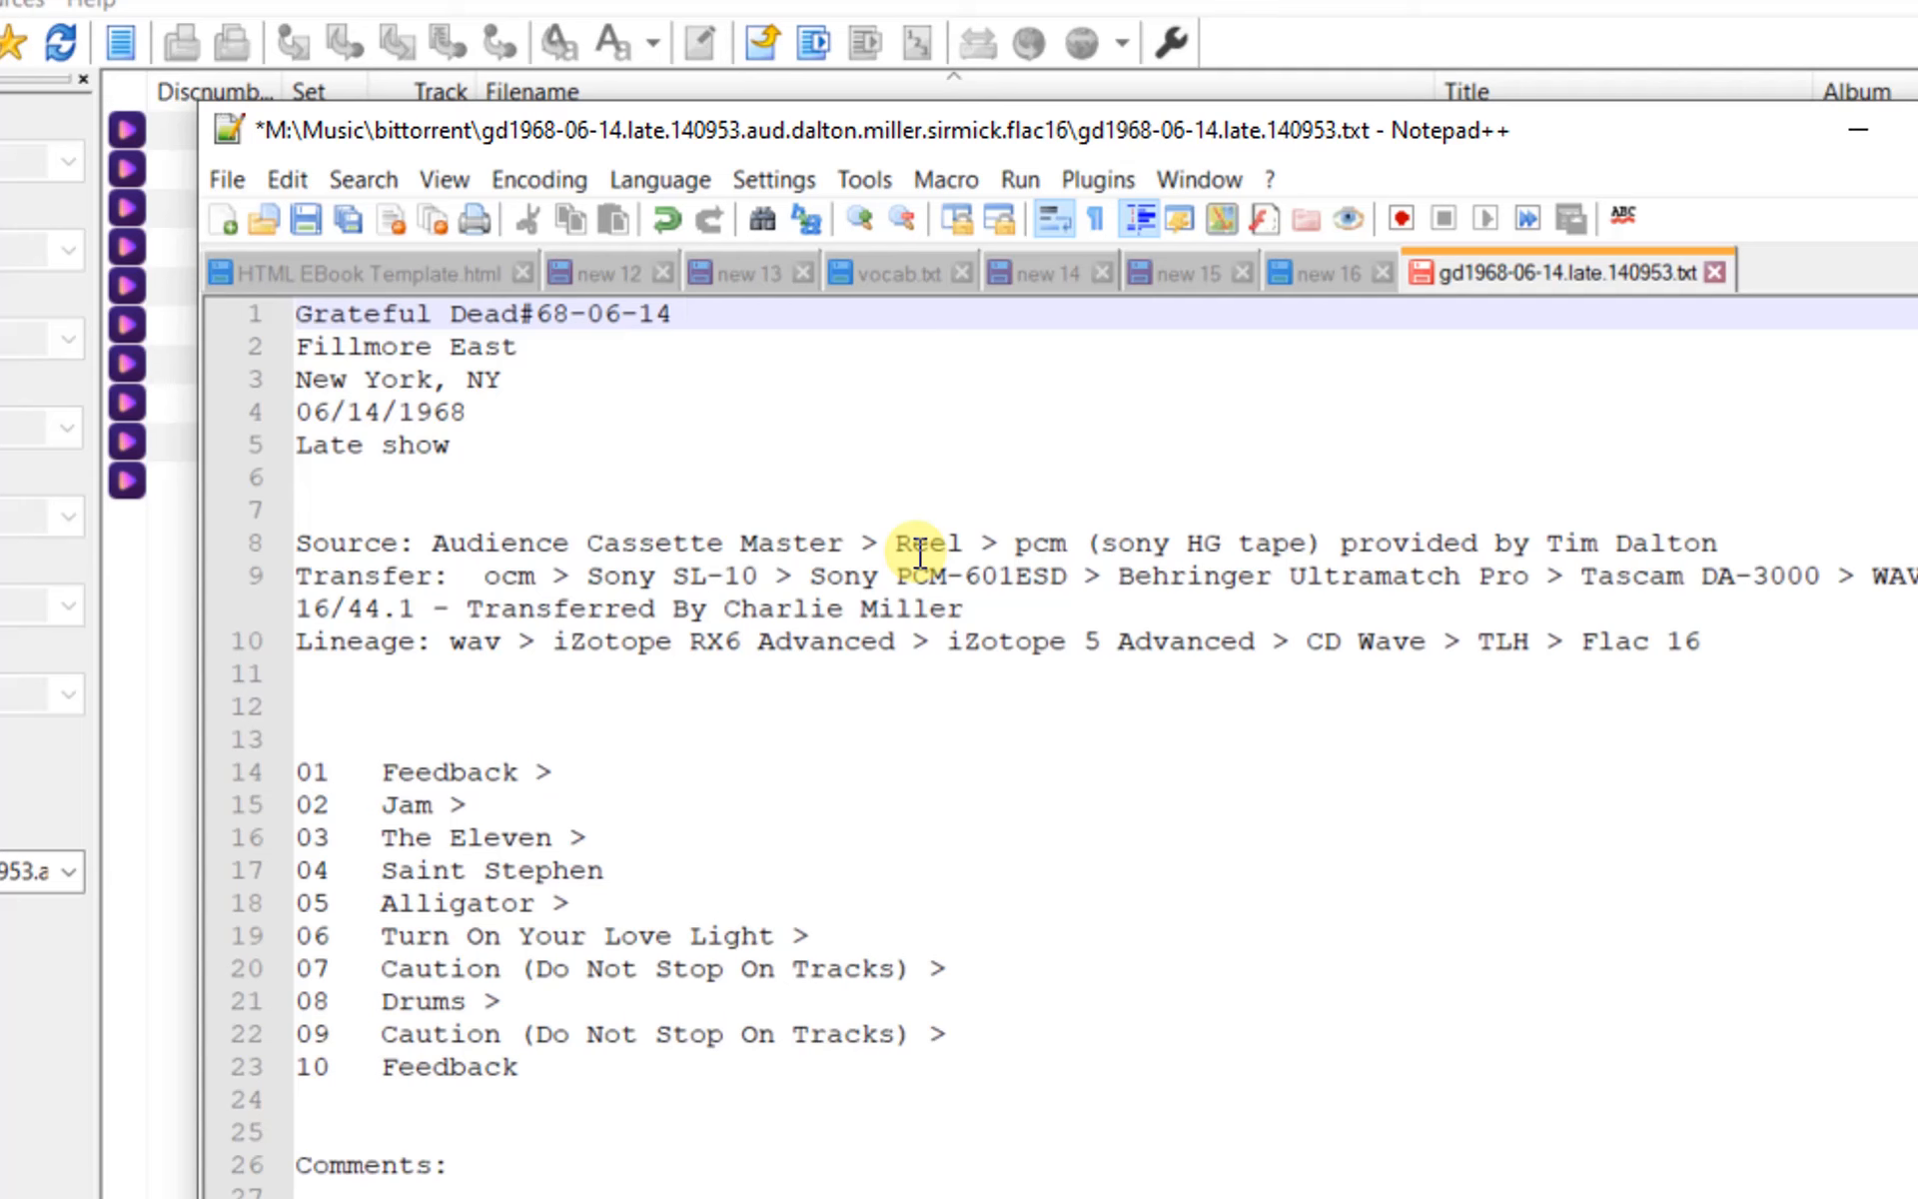
# Extend the first line with " Fillmore East, New York, NY - 140953#", pulling up the venue and city lines from below
pyautogui.press('Delete')
pyautogui.press('Delete')
pyautogui.write('Fillmore East')
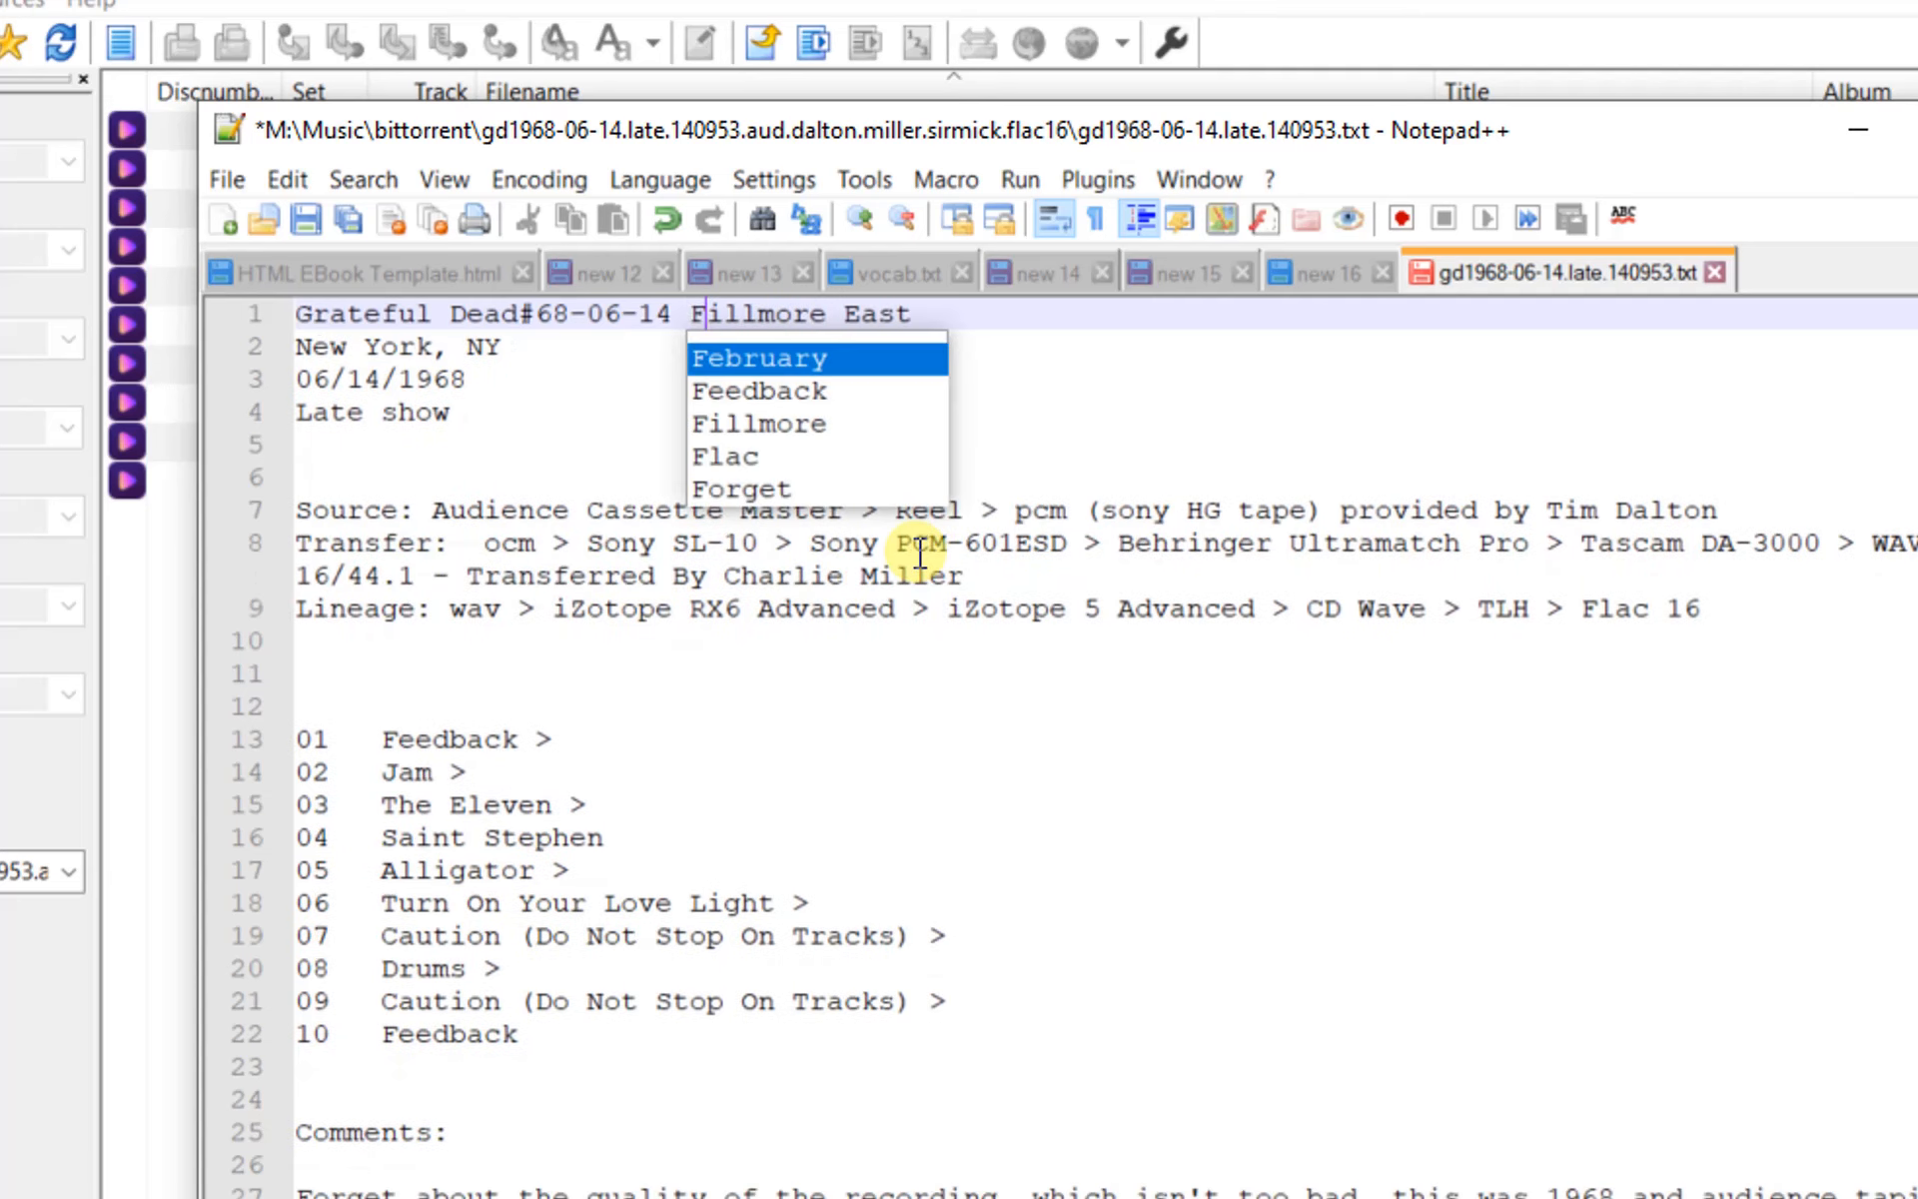
pyautogui.click(1019, 318)
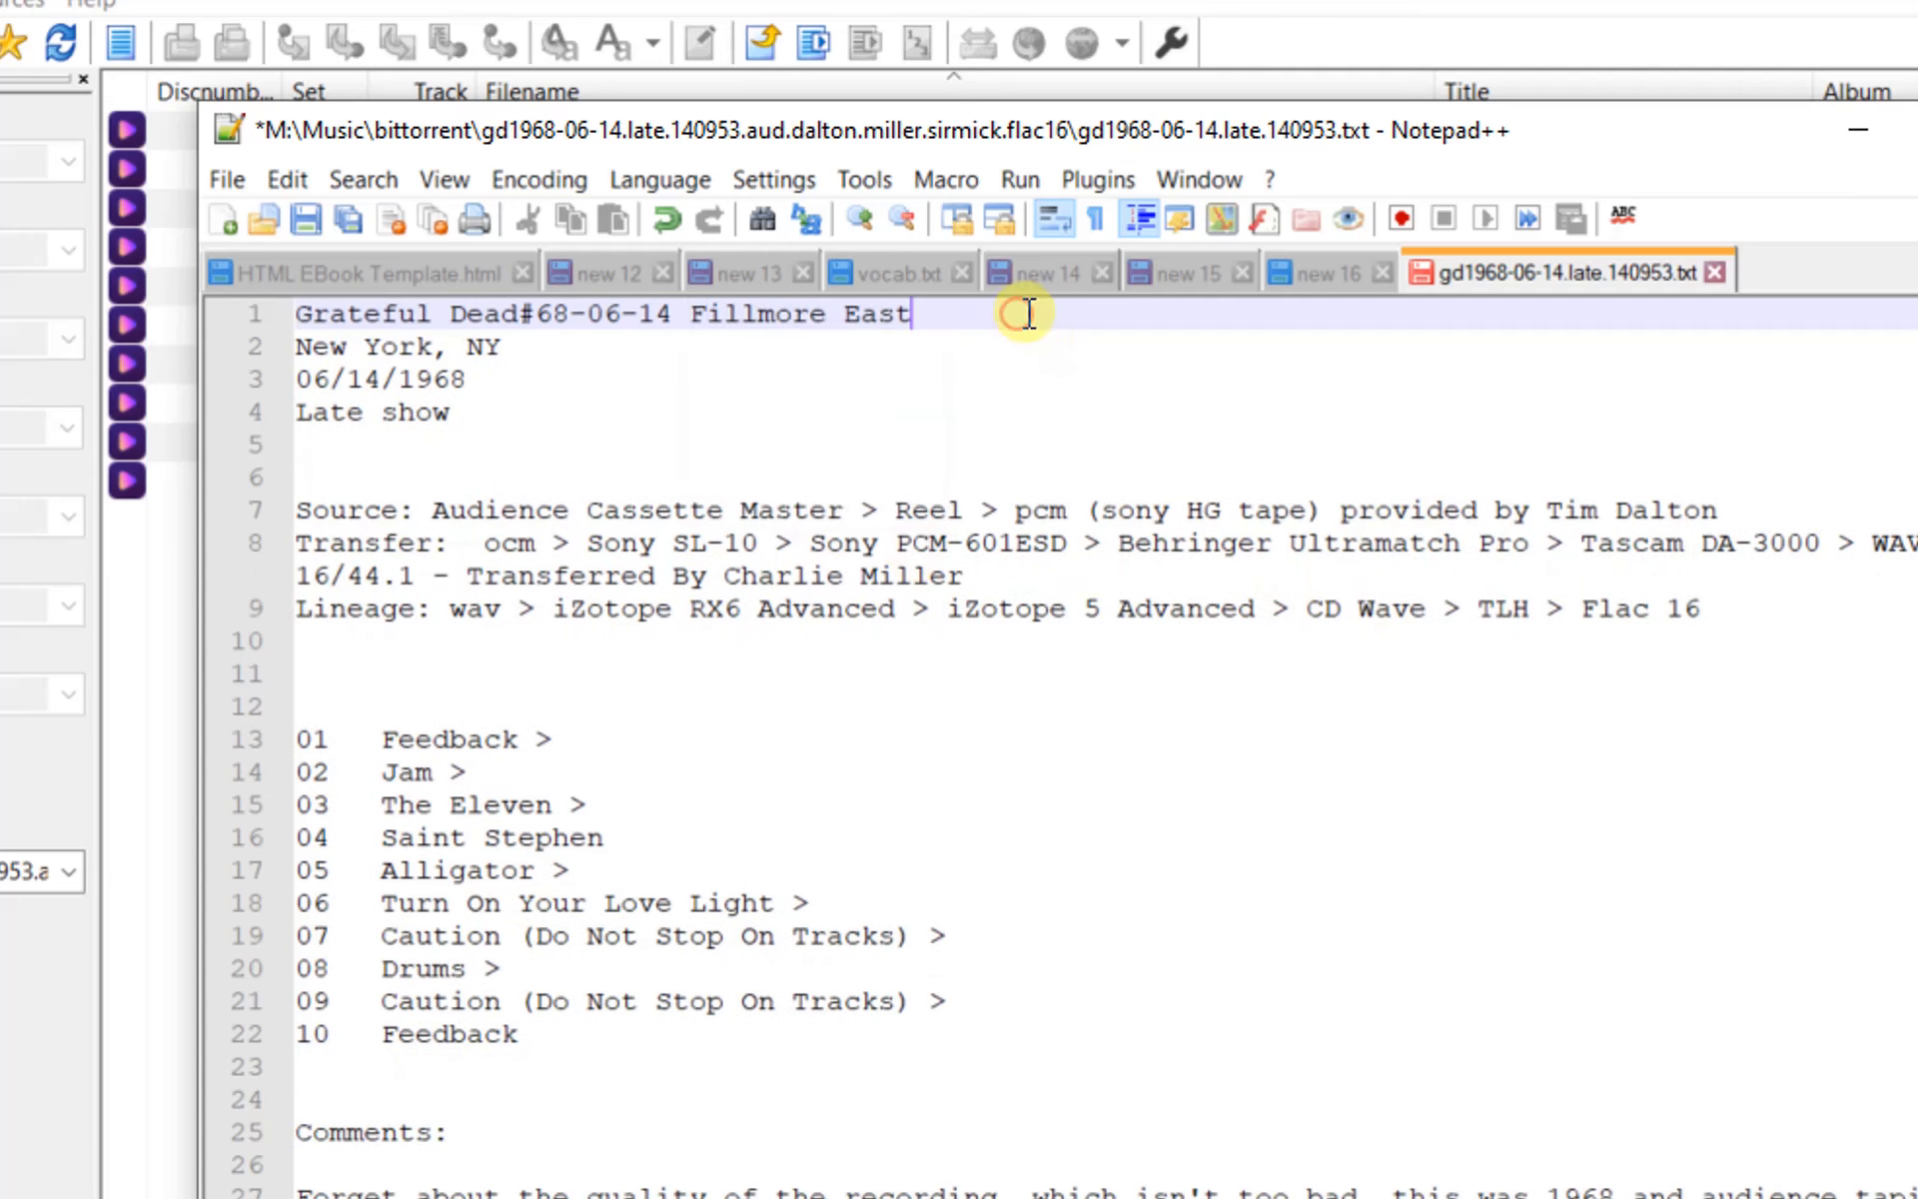
pyautogui.write(',')
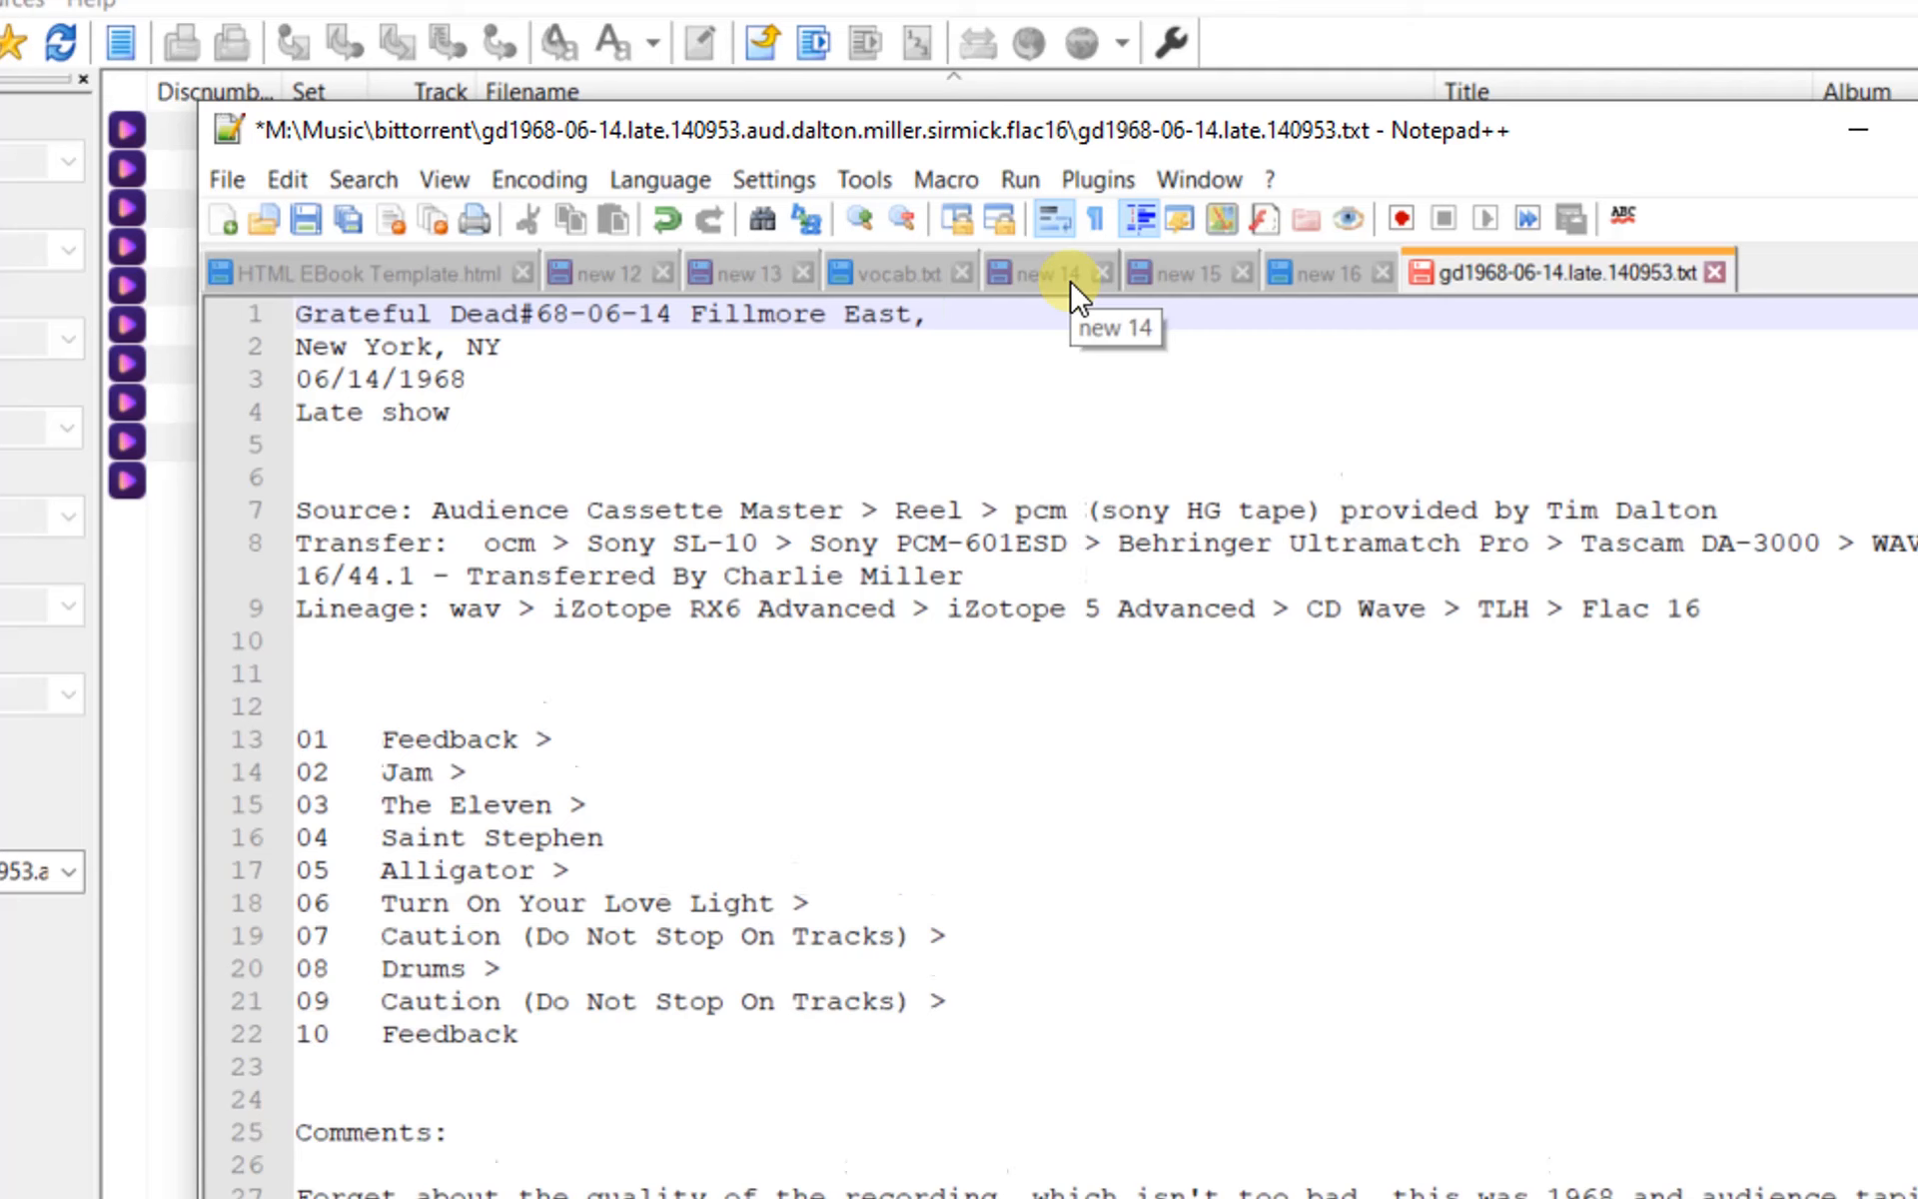
pyautogui.press('Delete')
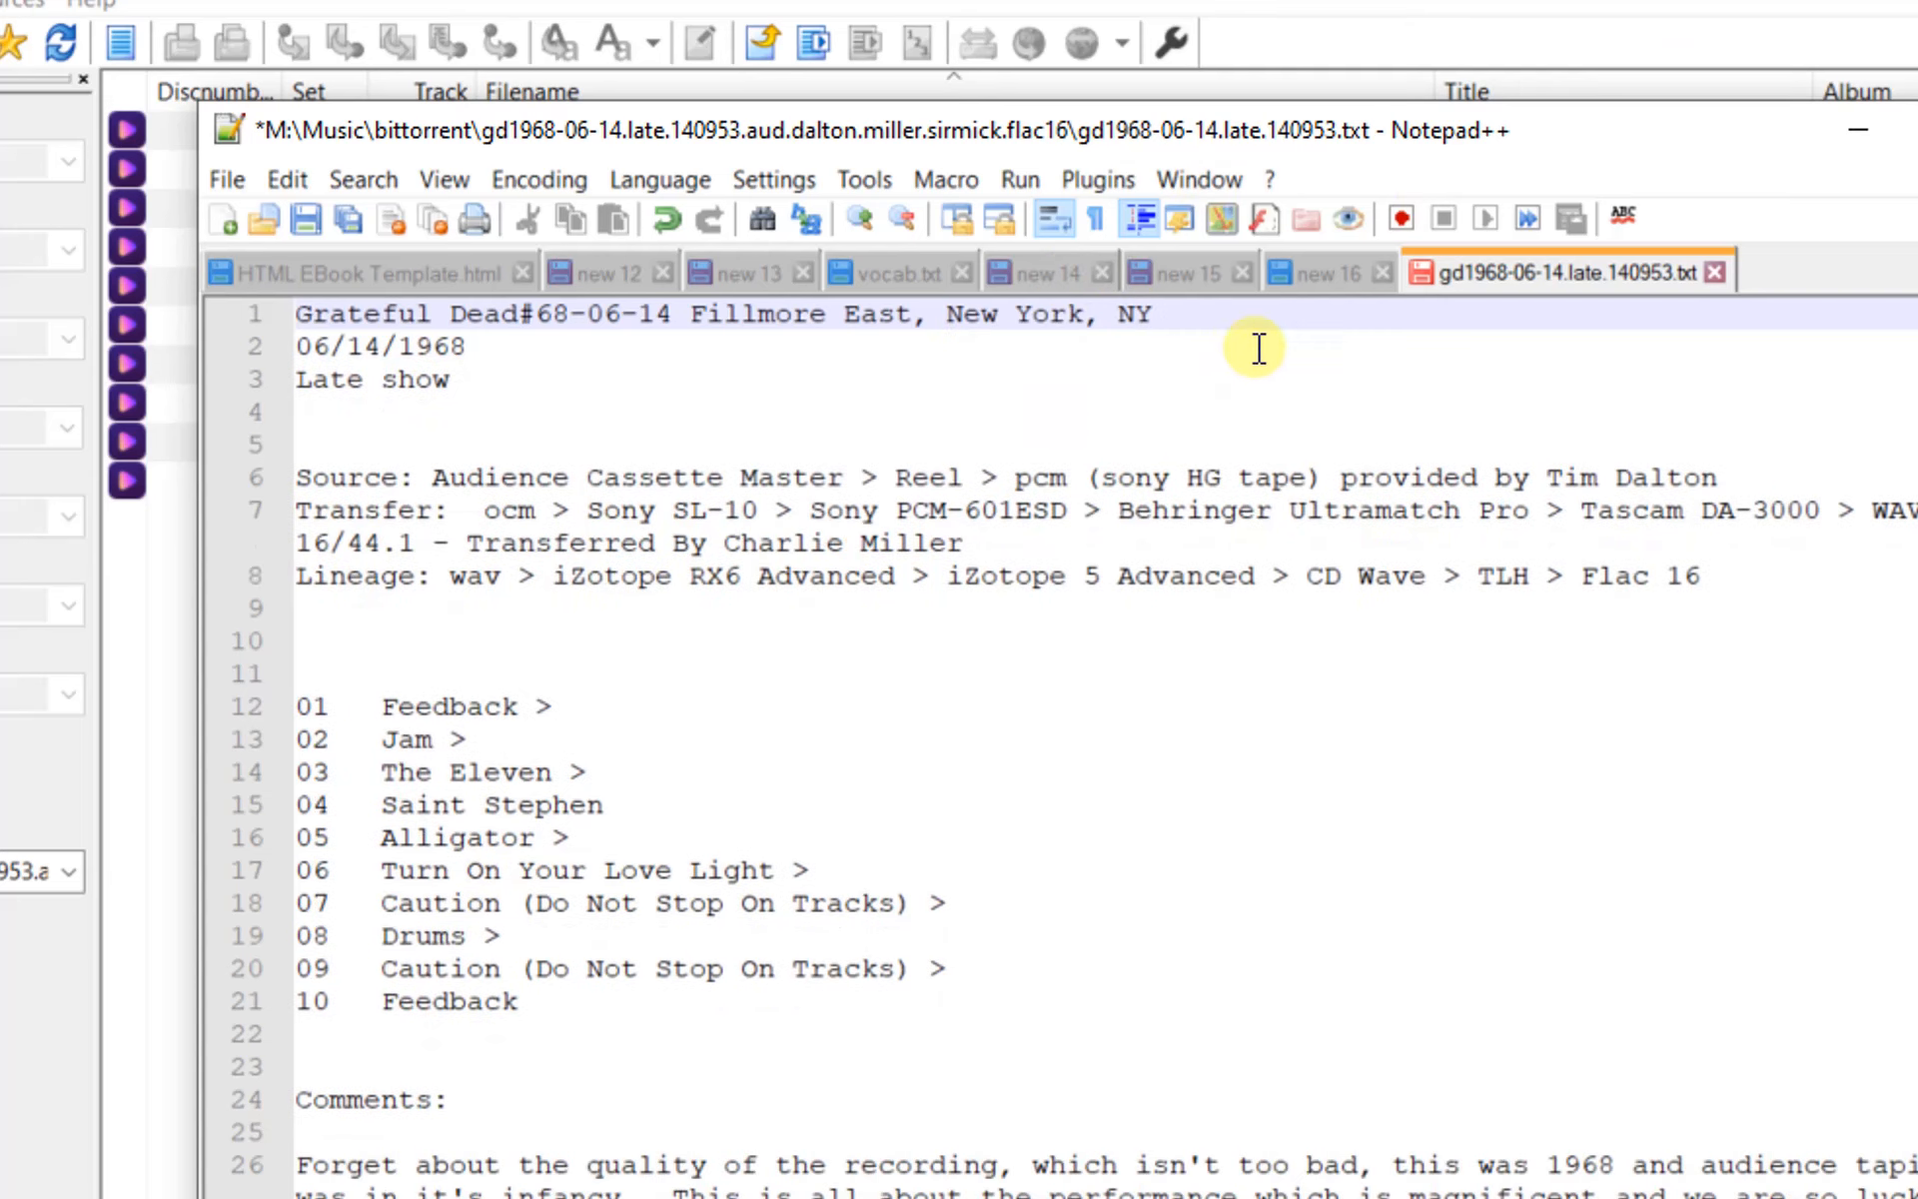
pyautogui.click(1229, 316)
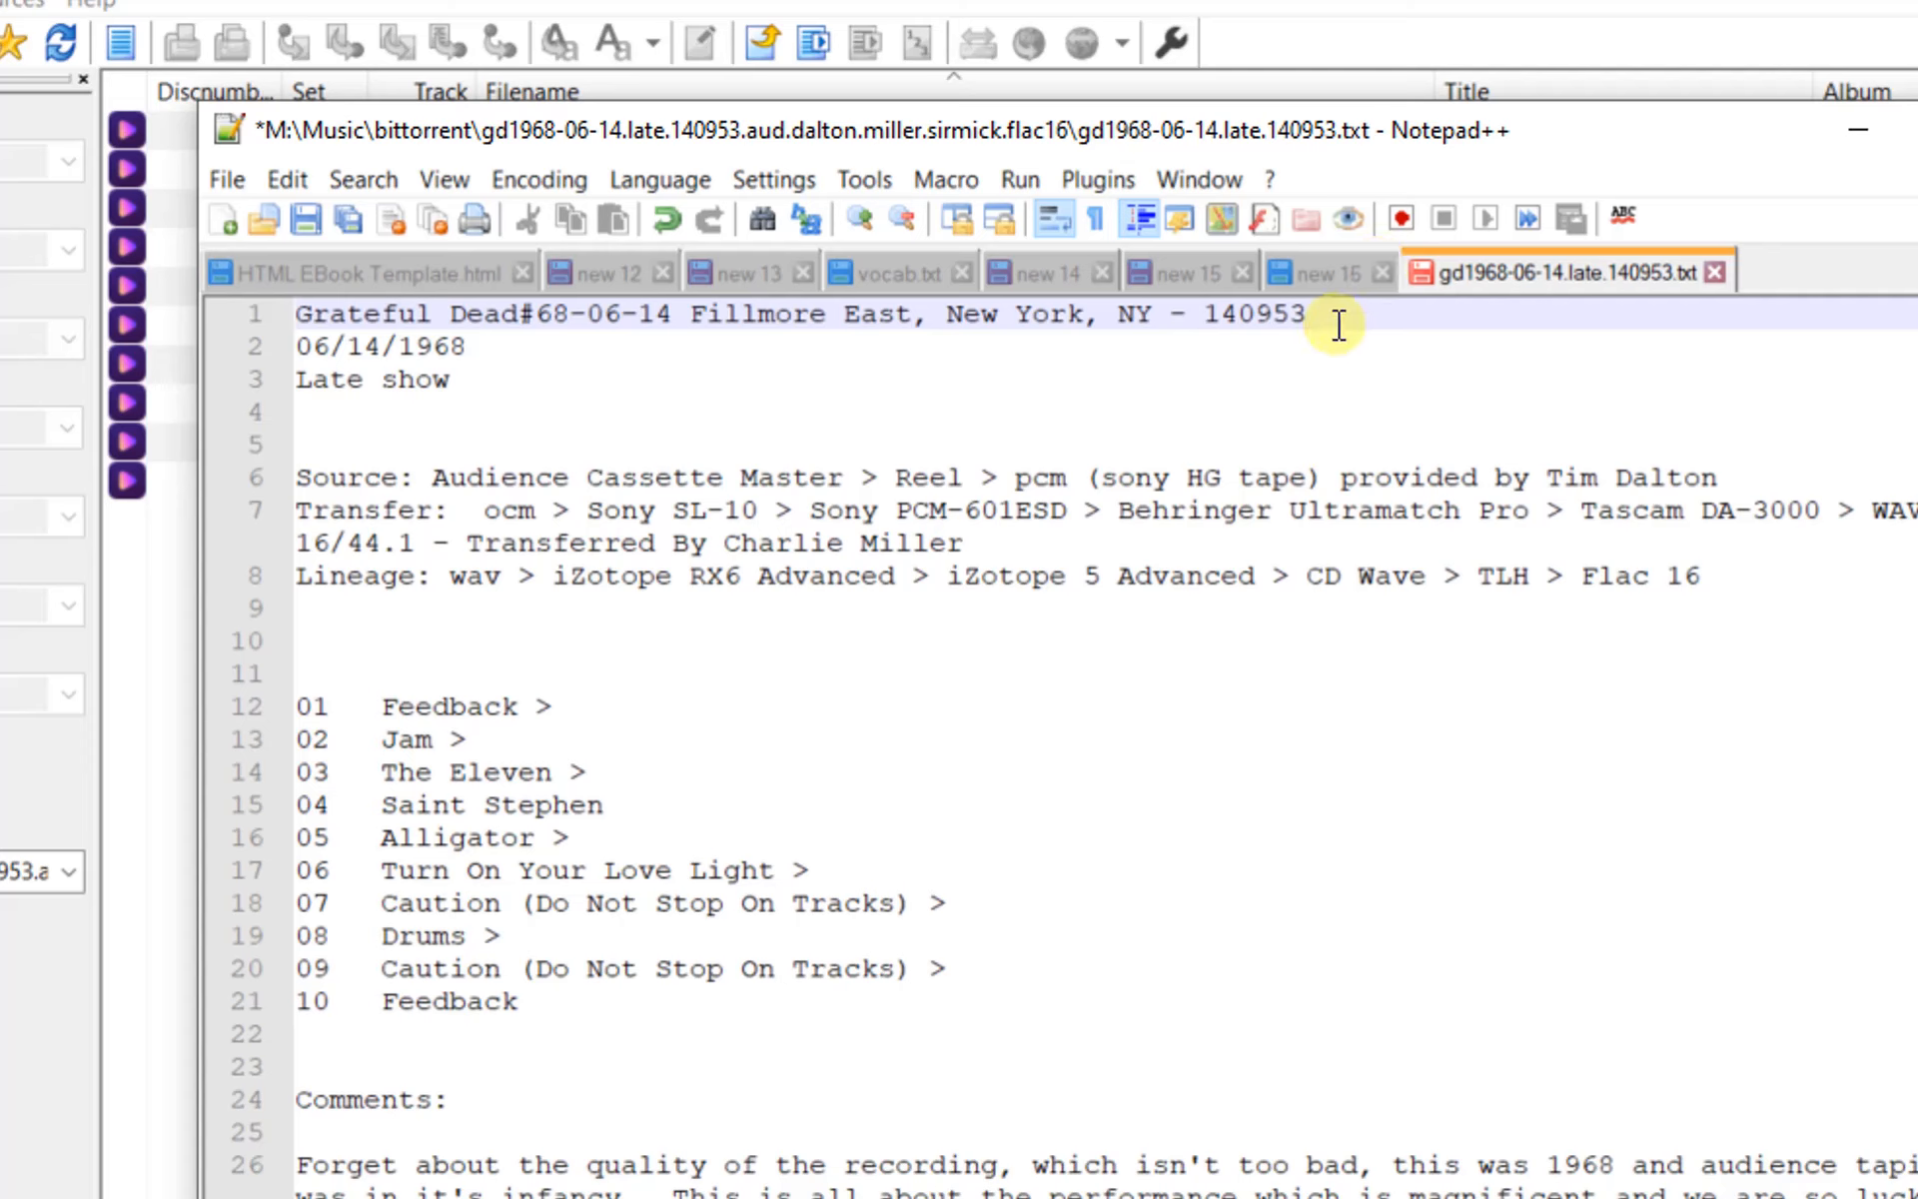
pyautogui.write('#')
pyautogui.moveTo(546, 317); pyautogui.dragTo(695, 301)
pyautogui.click(687, 318)
pyautogui.moveTo(549, 315); pyautogui.dragTo(1300, 316)
pyautogui.click(1324, 314)
pyautogui.moveTo(388, 718); pyautogui.dragTo(541, 1006)
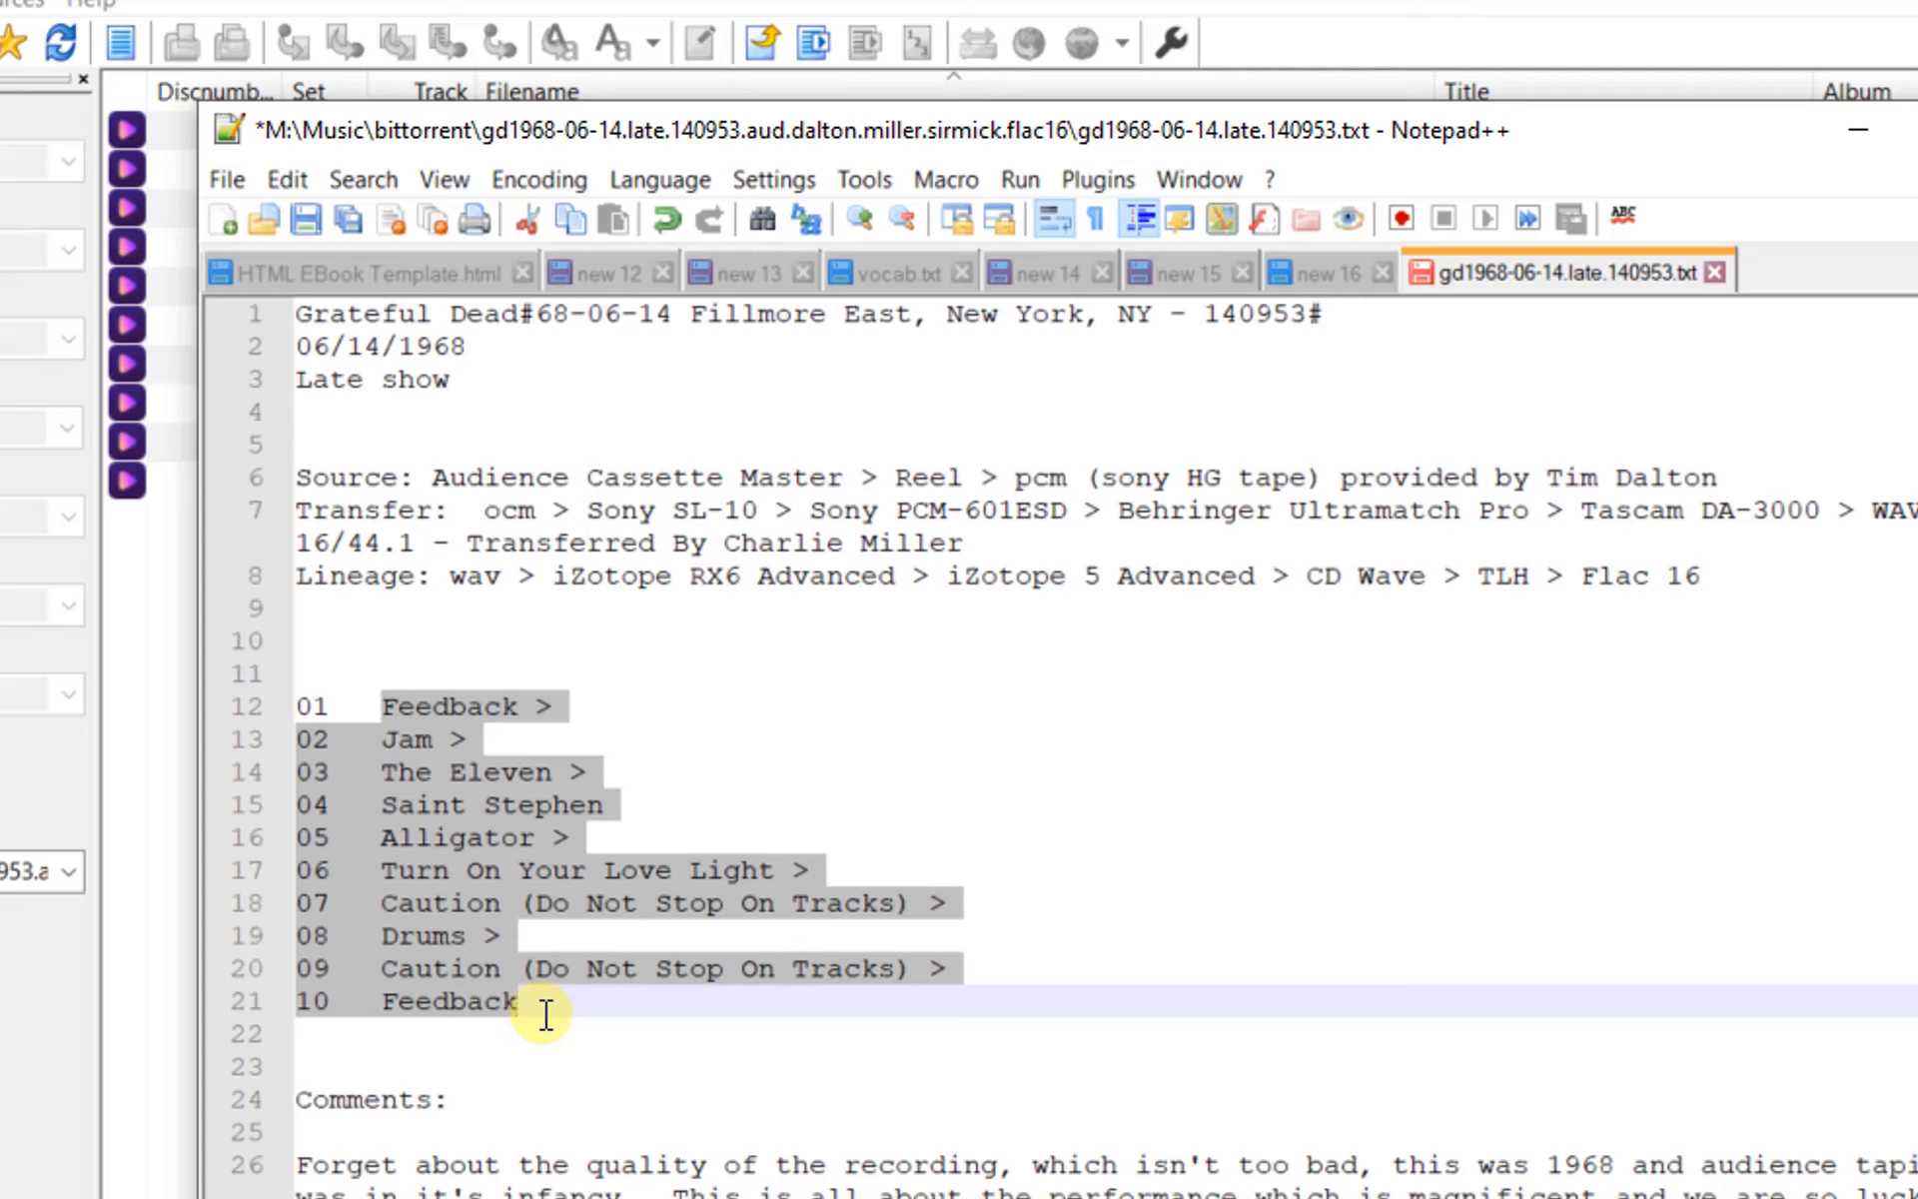
pyautogui.click(494, 775)
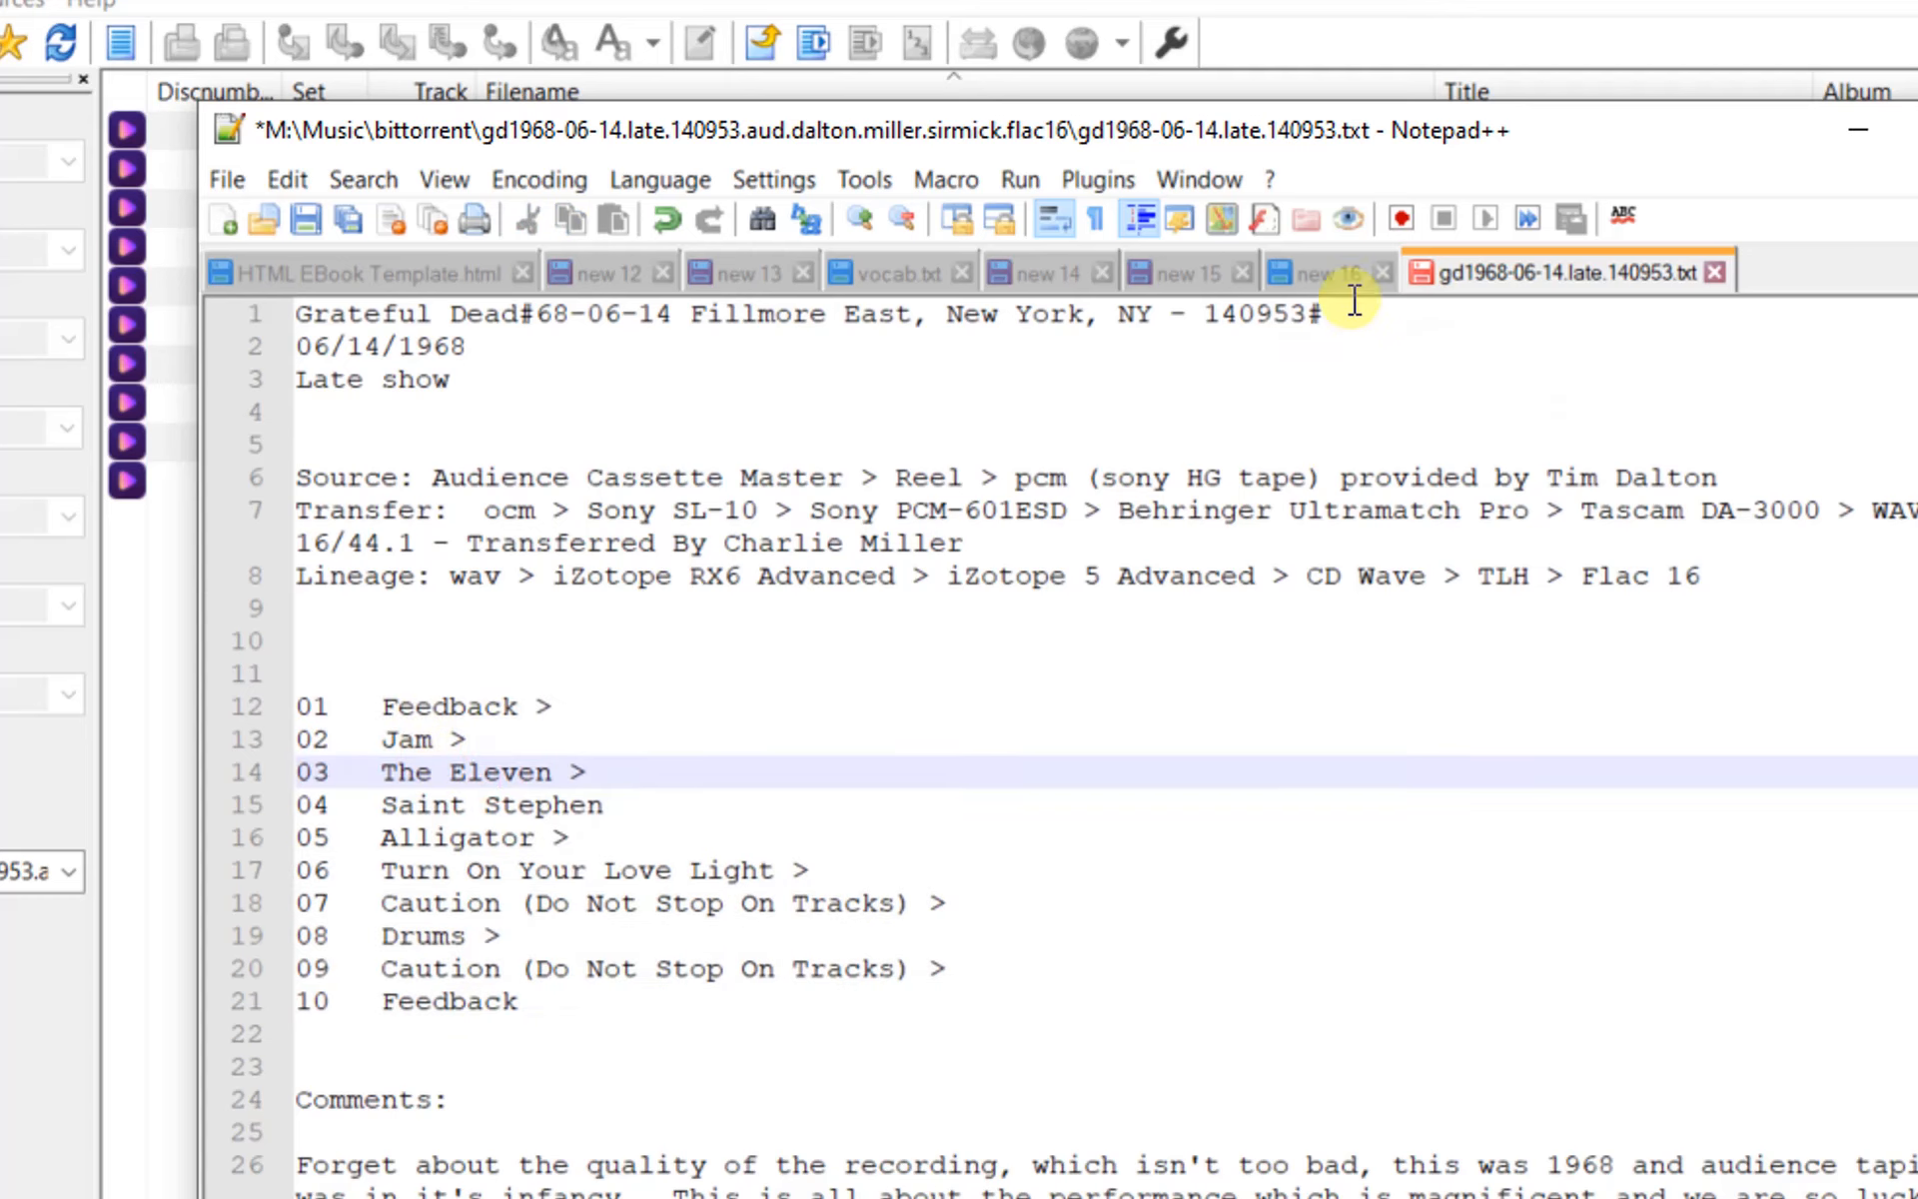
pyautogui.click(1382, 322)
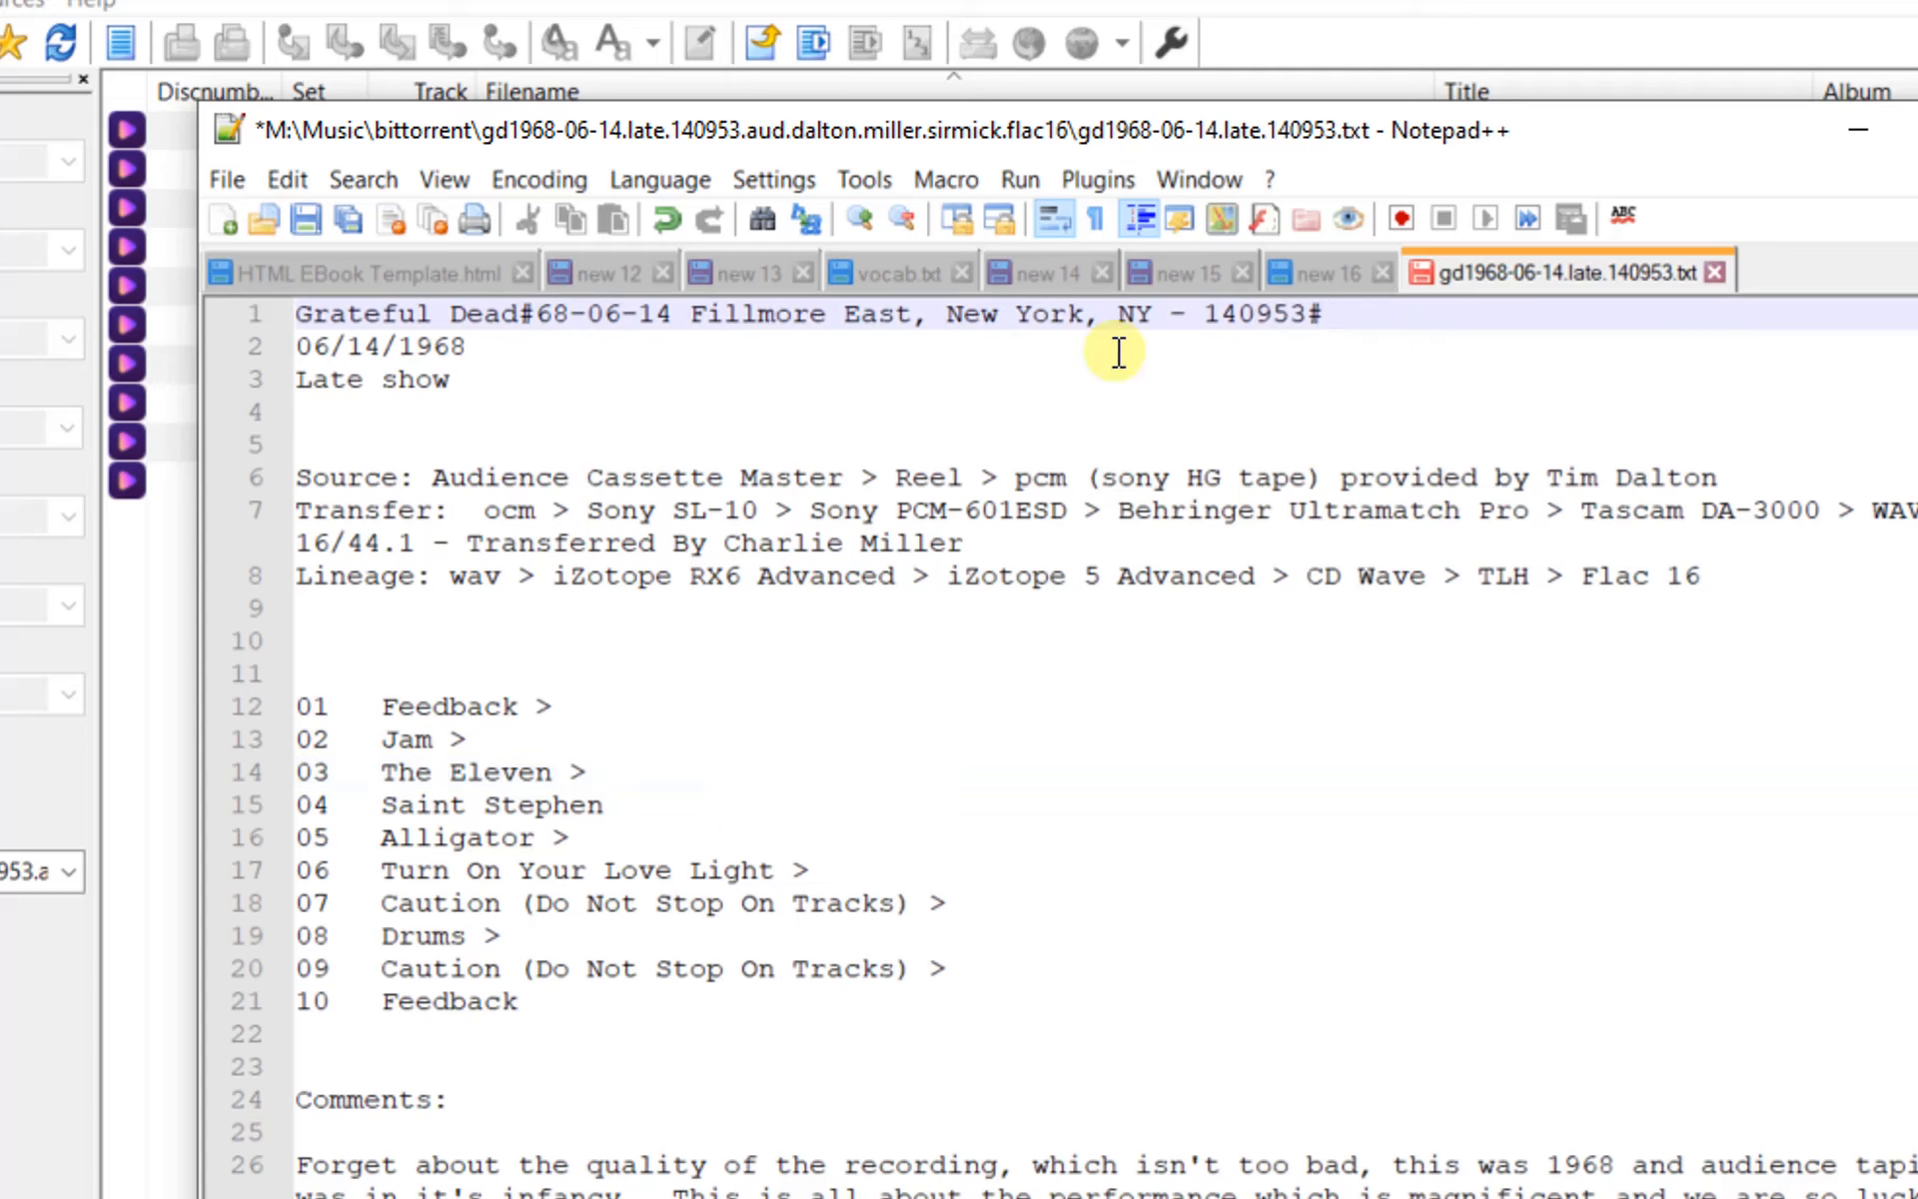
# Select the complete header line on line 1 and generate the tag file from it and the track list
pyautogui.moveTo(1332, 316); pyautogui.dragTo(290, 316)
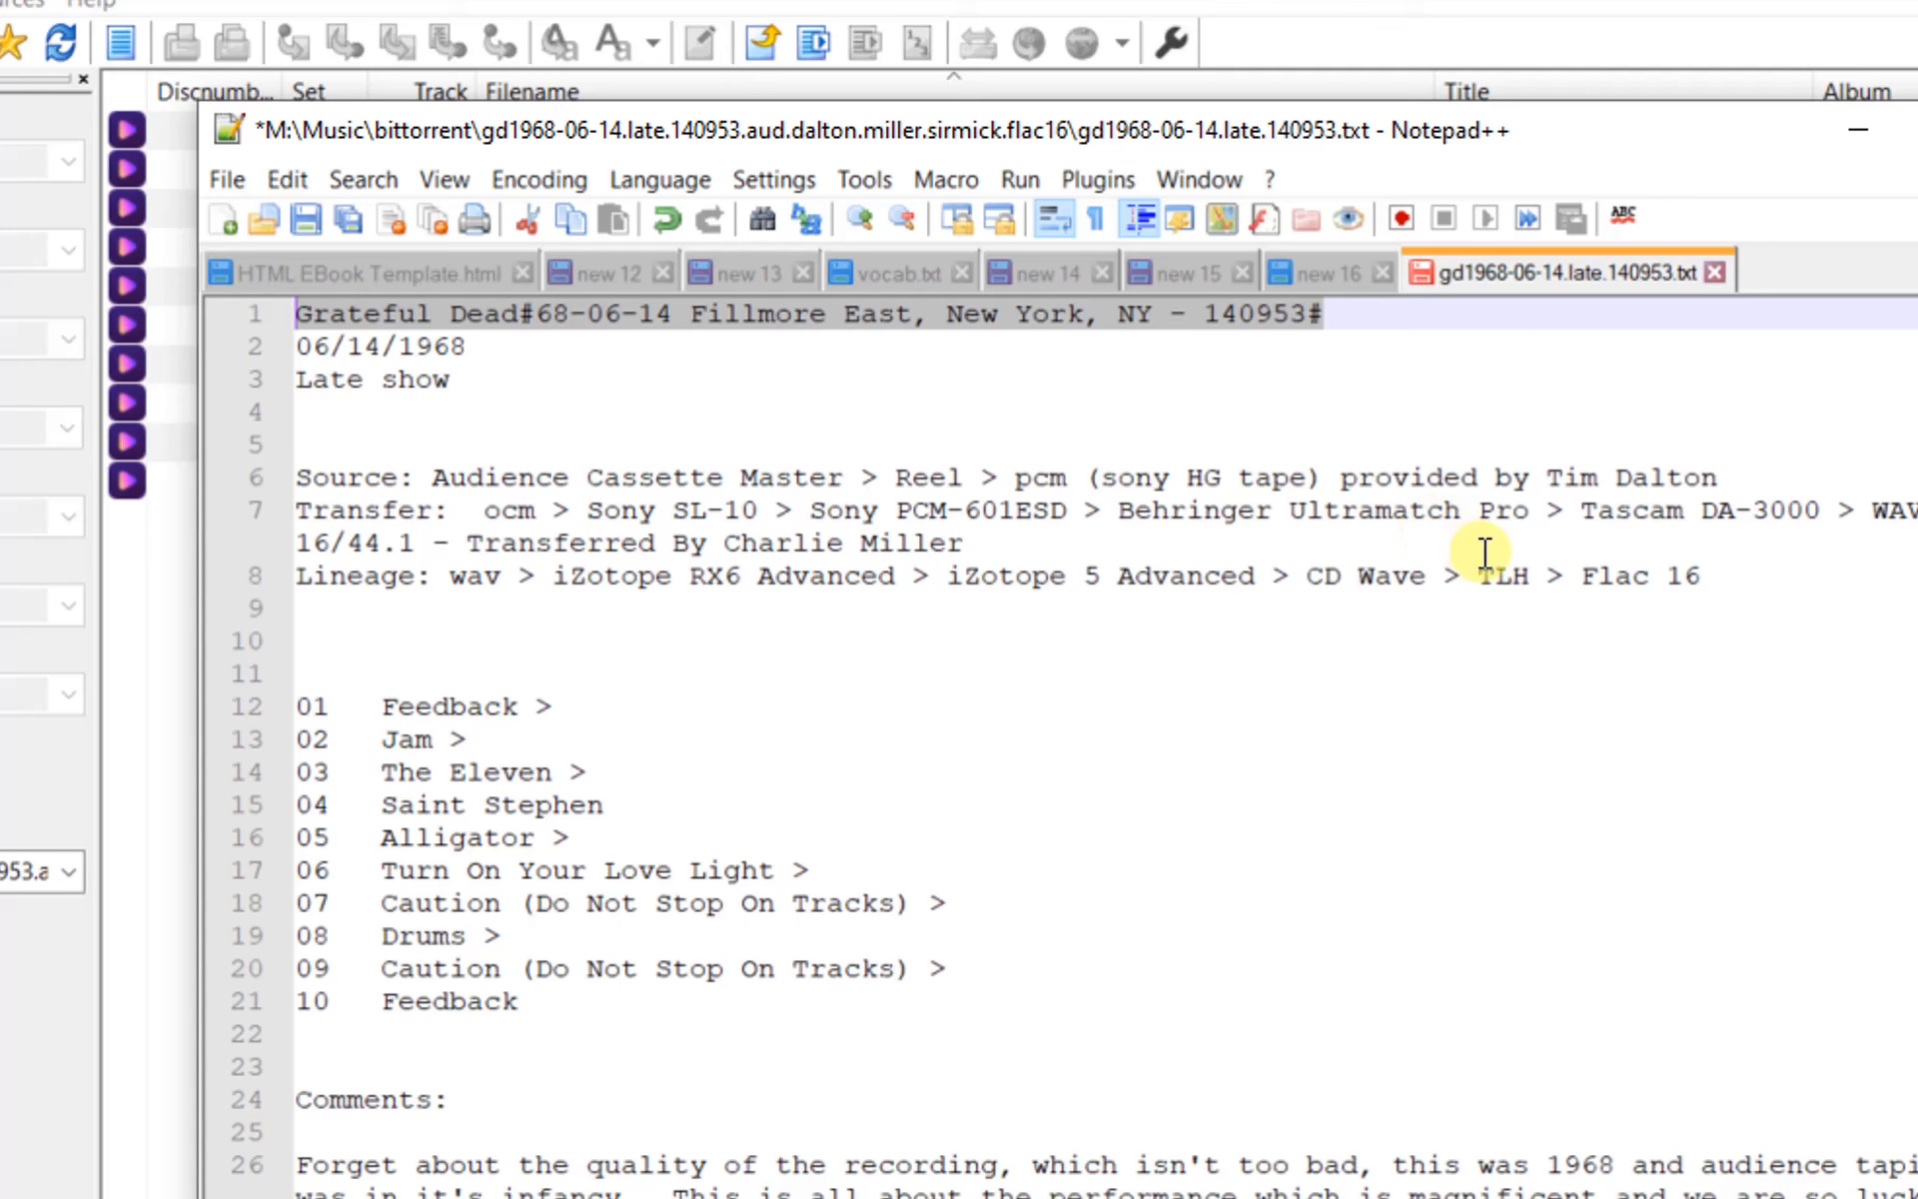
pyautogui.hotkey('ctrl', 'shift', 'p')
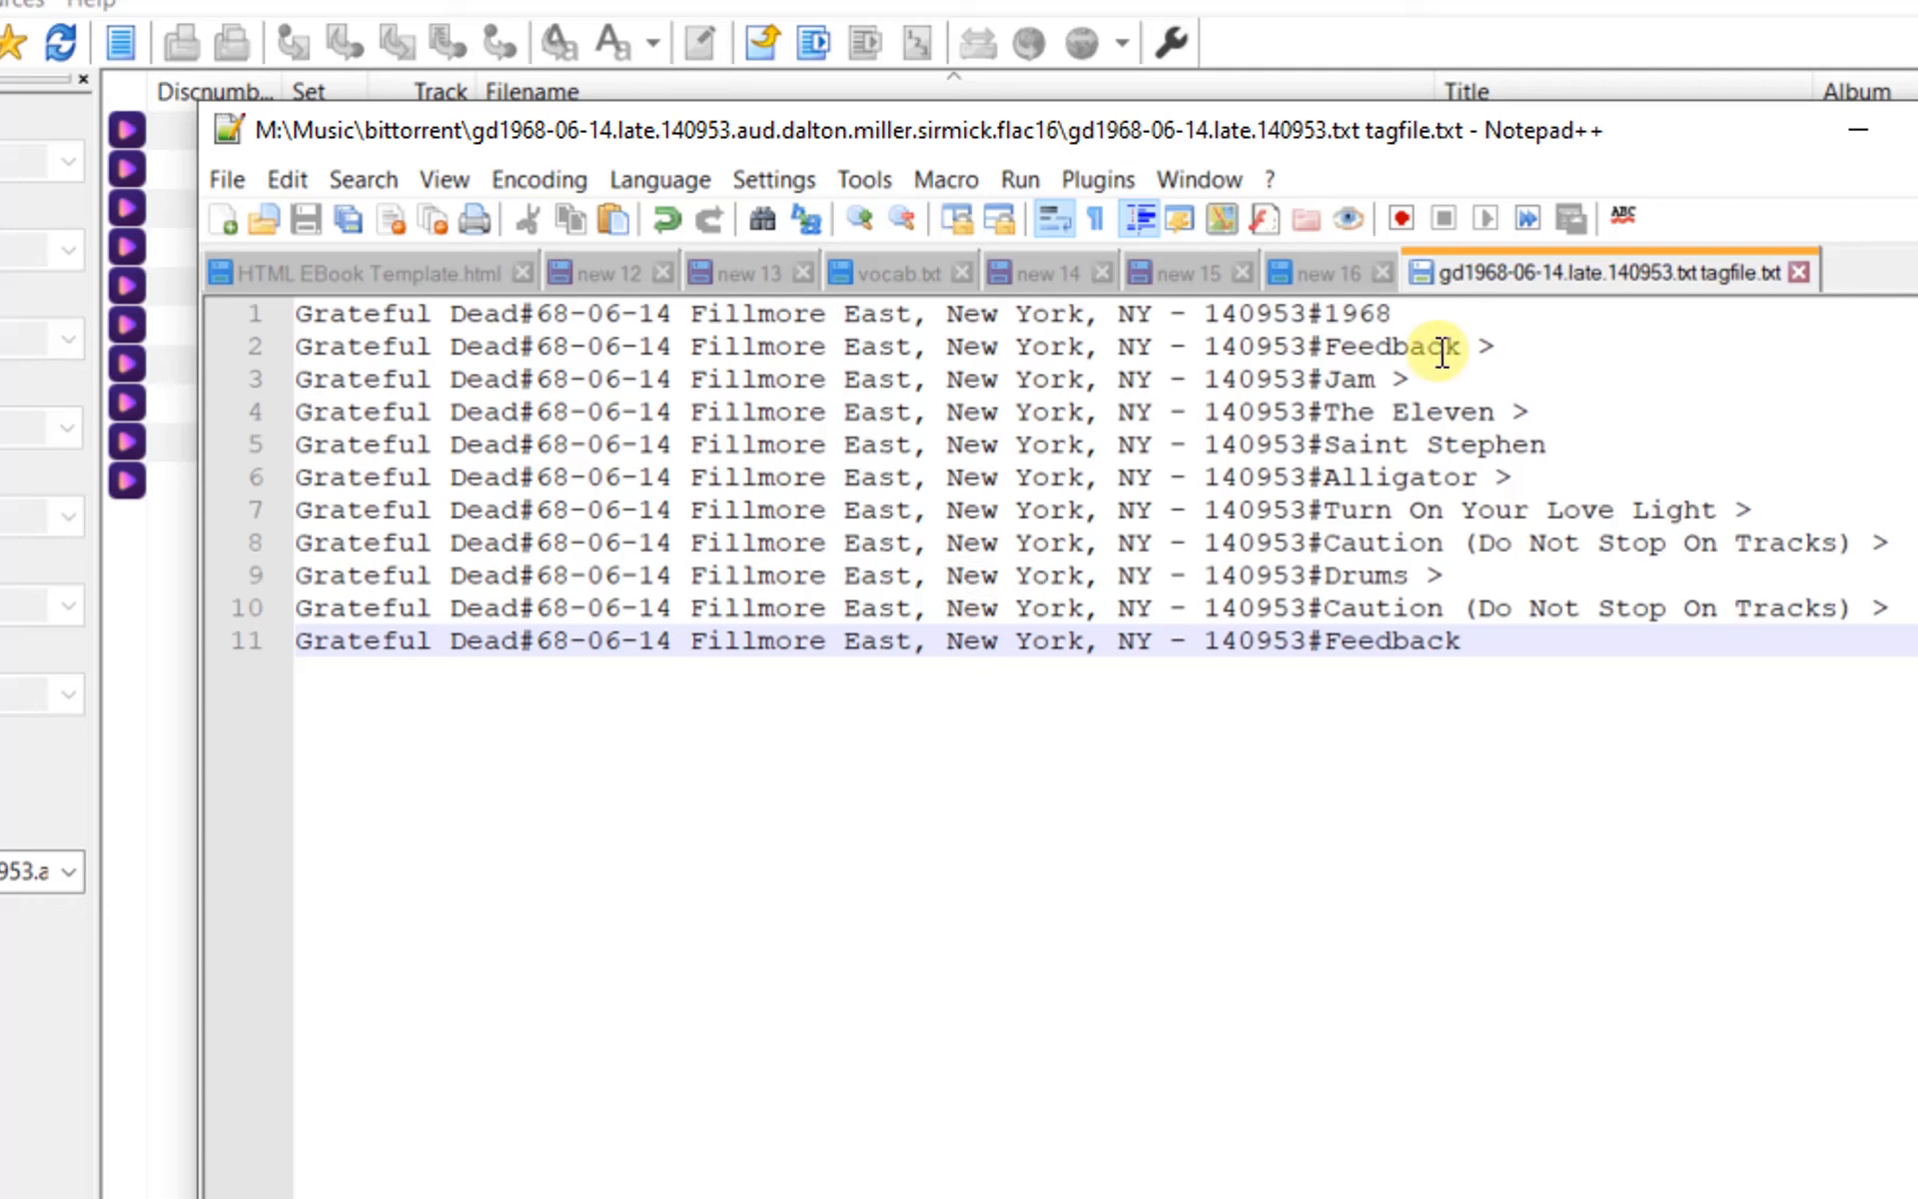
# Delete the first line ending in "#1968" from the generated tag file, including its line break, and save the file
pyautogui.click(1428, 318)
pyautogui.moveTo(1428, 318); pyautogui.dragTo(213, 309)
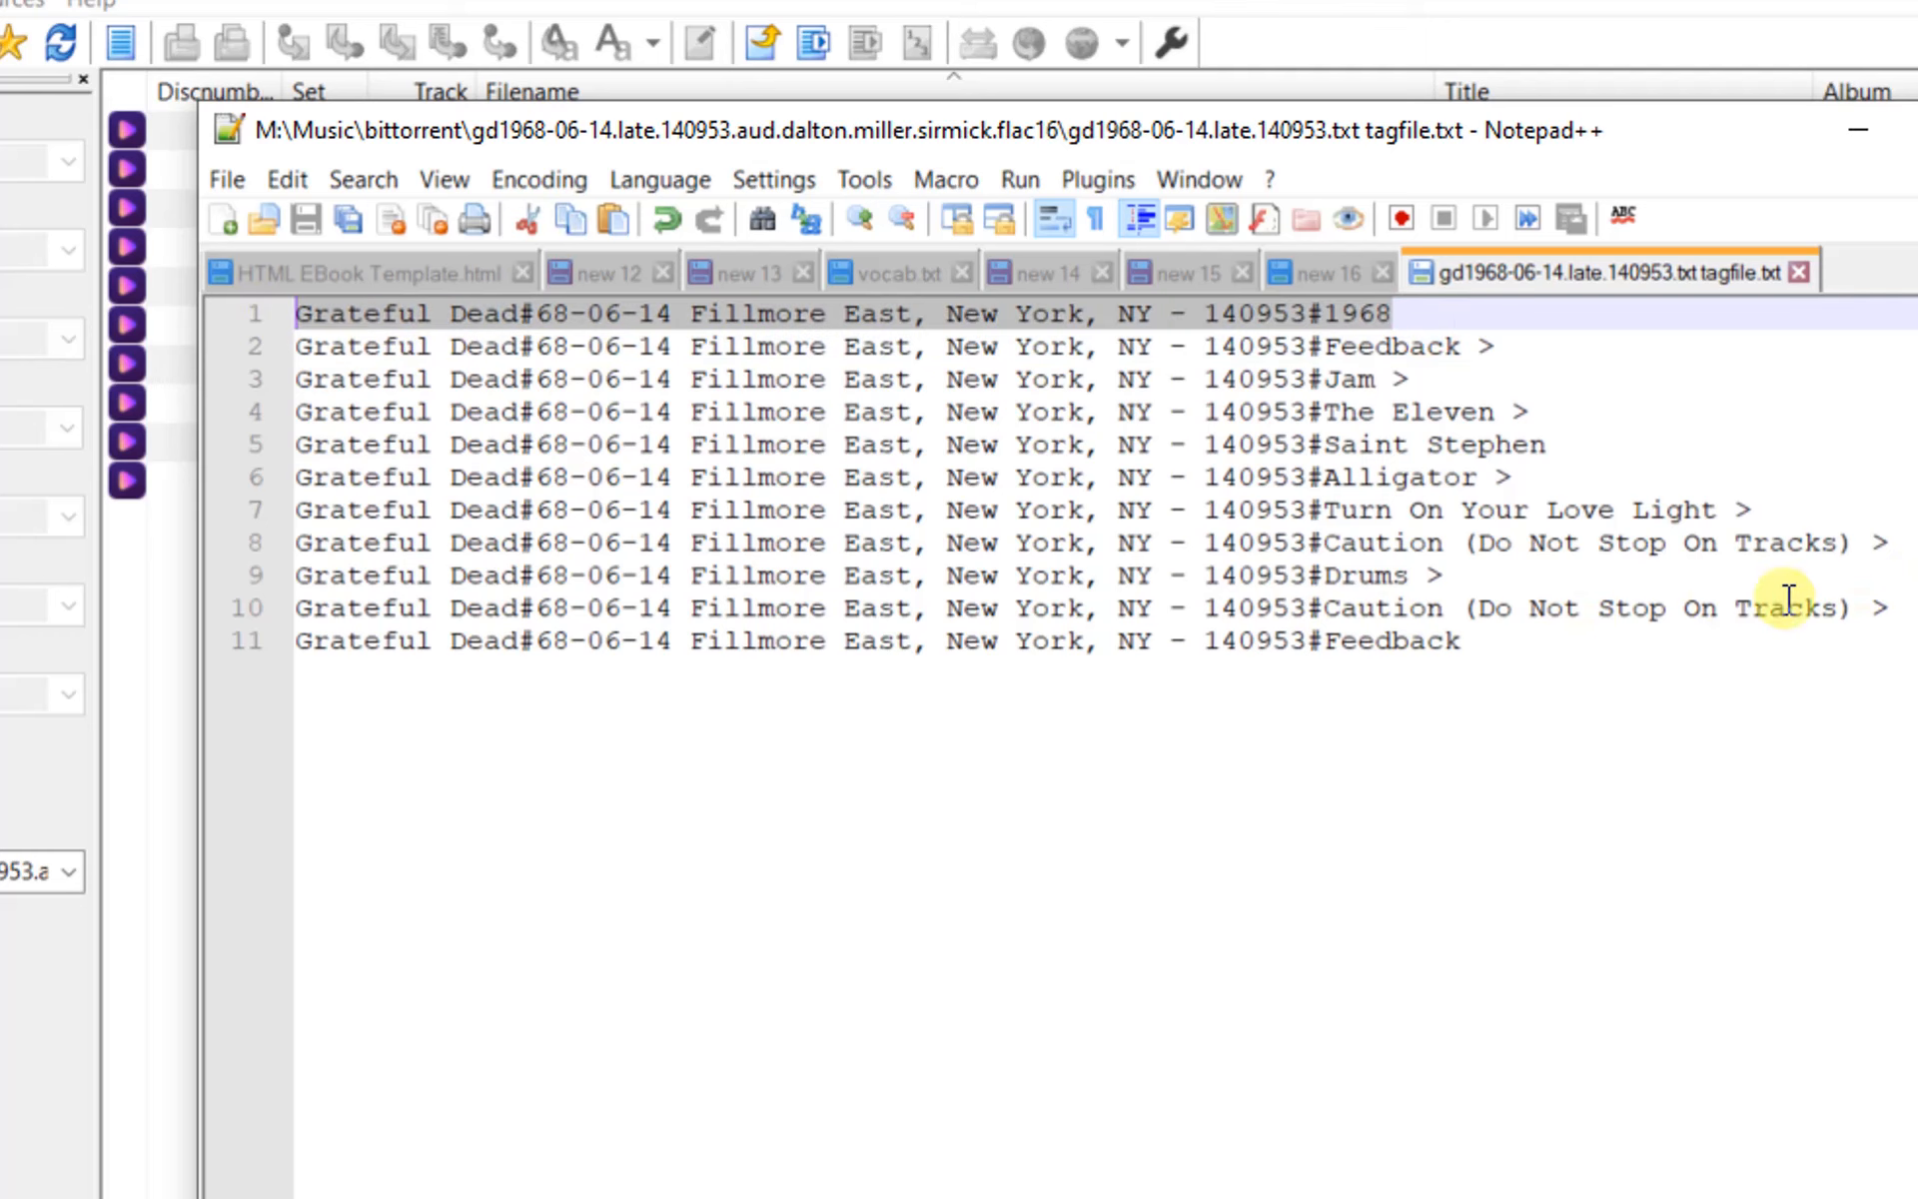
pyautogui.press('Delete')
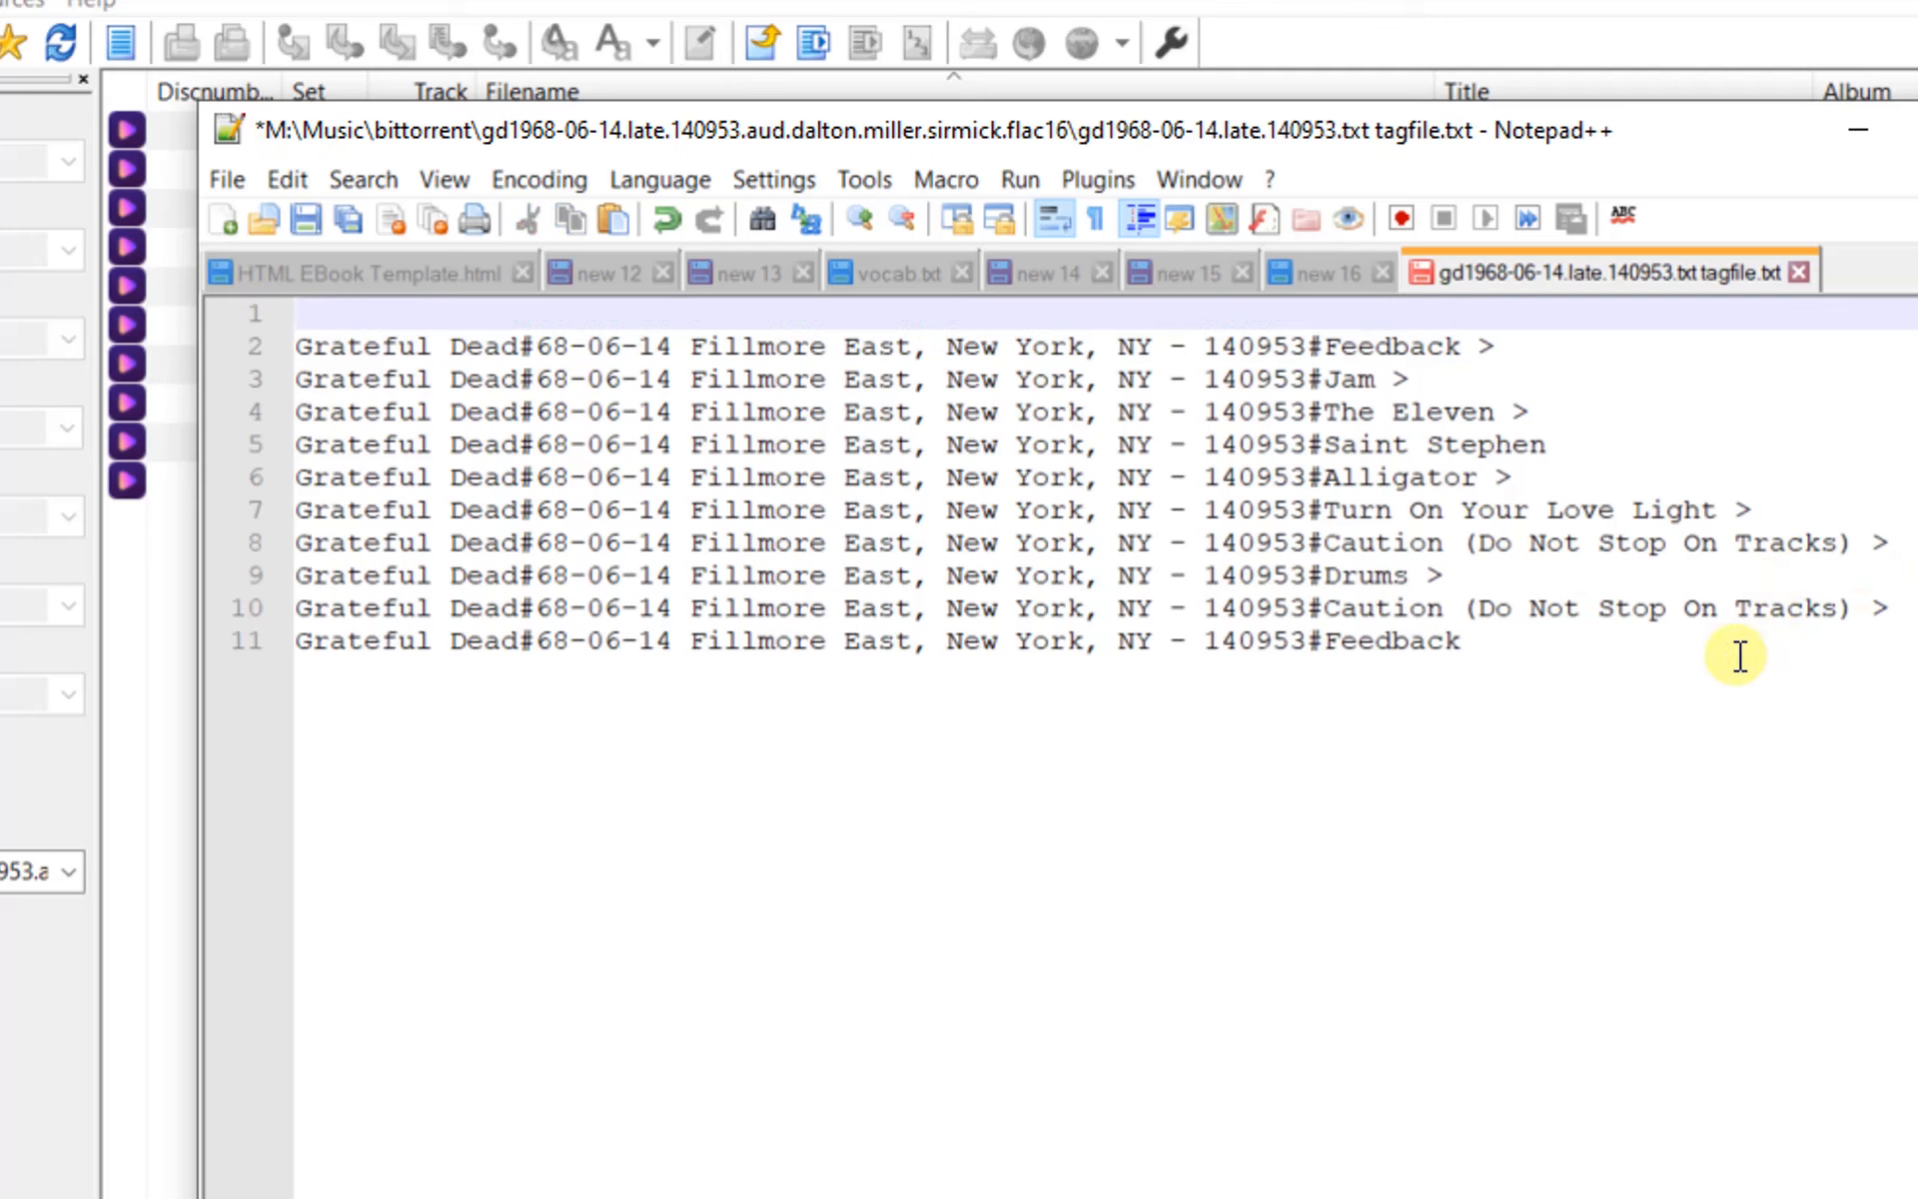
pyautogui.press('Delete')
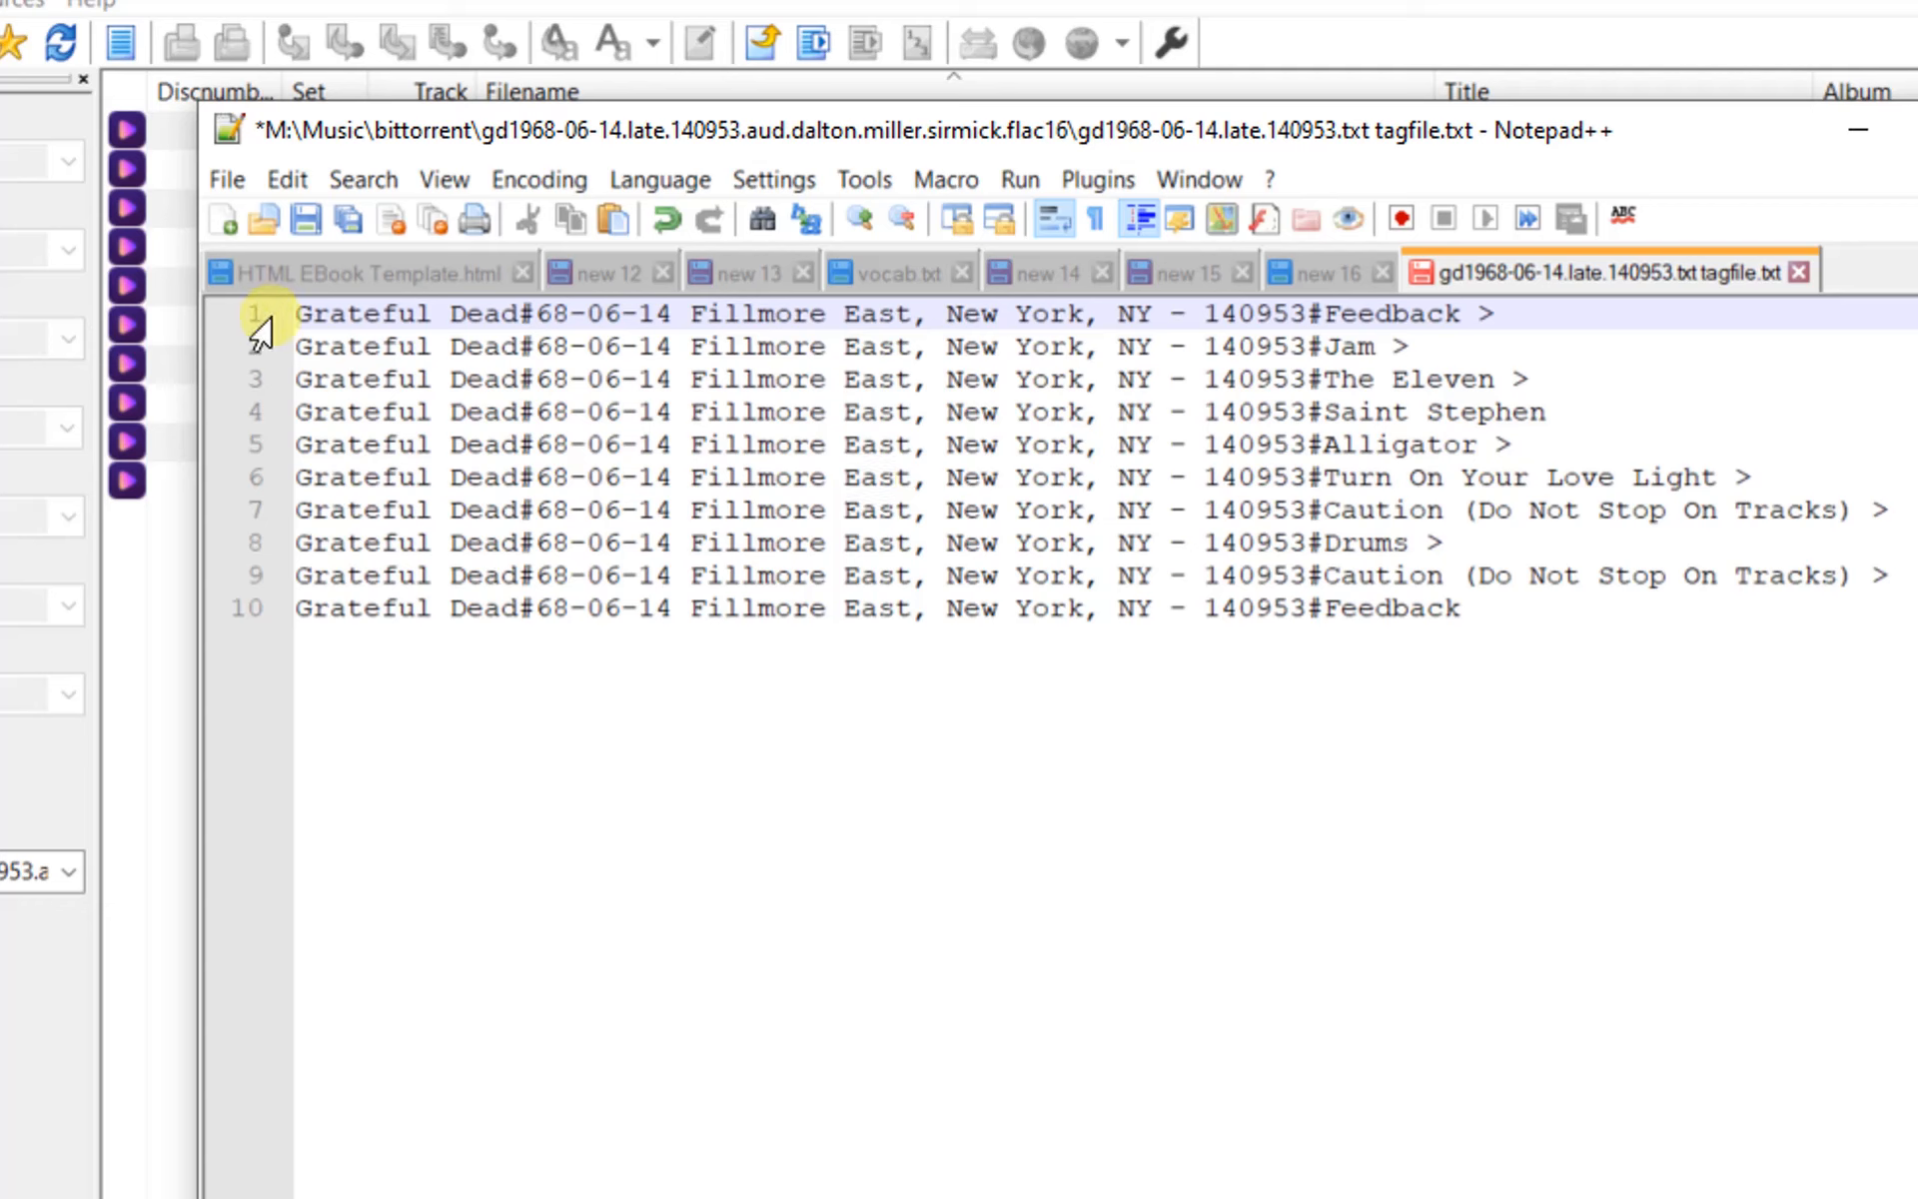
pyautogui.click(305, 220)
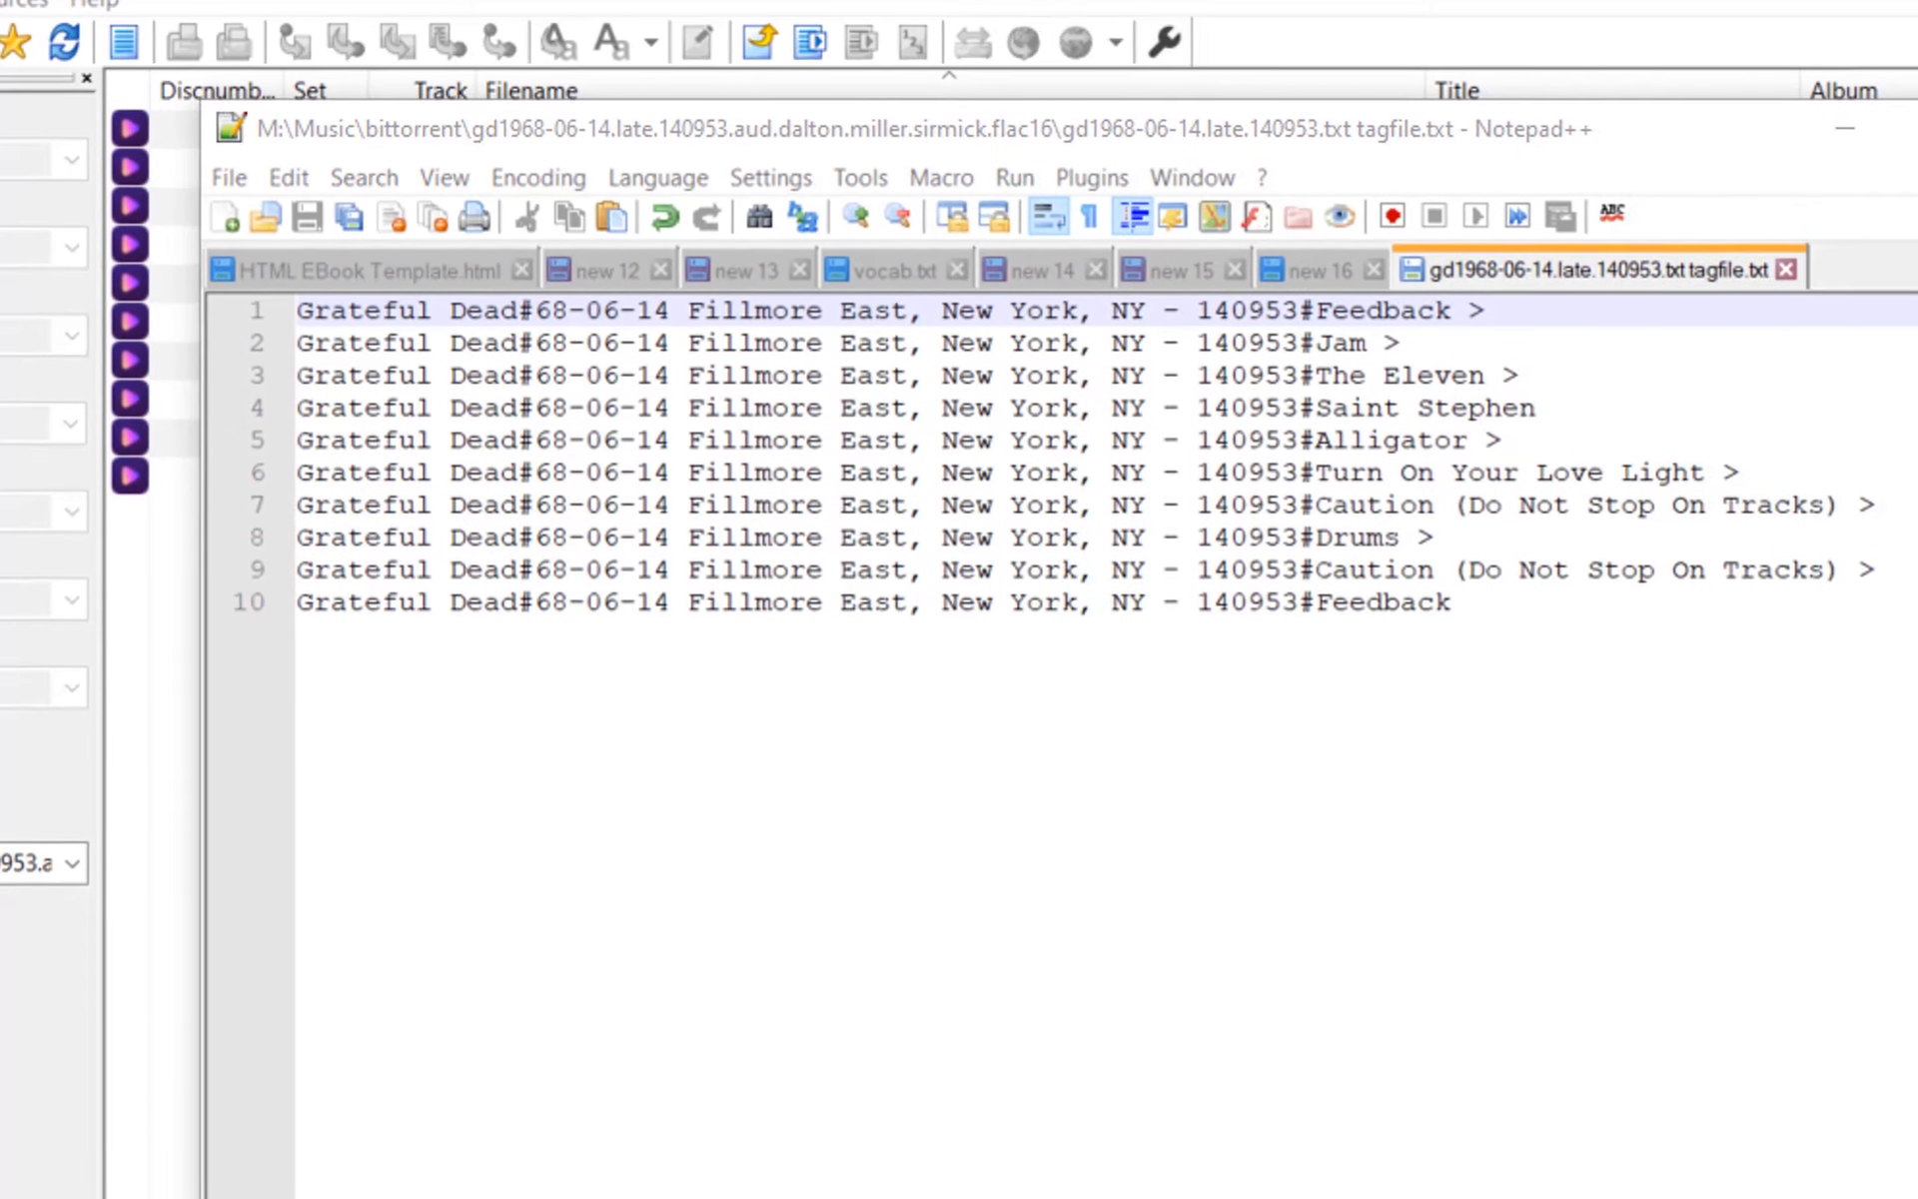
# Check the show's folder in File Explorer for the generated tag file beside the original text file
pyautogui.moveTo(5, 5); pyautogui.dragTo(1088, 105)
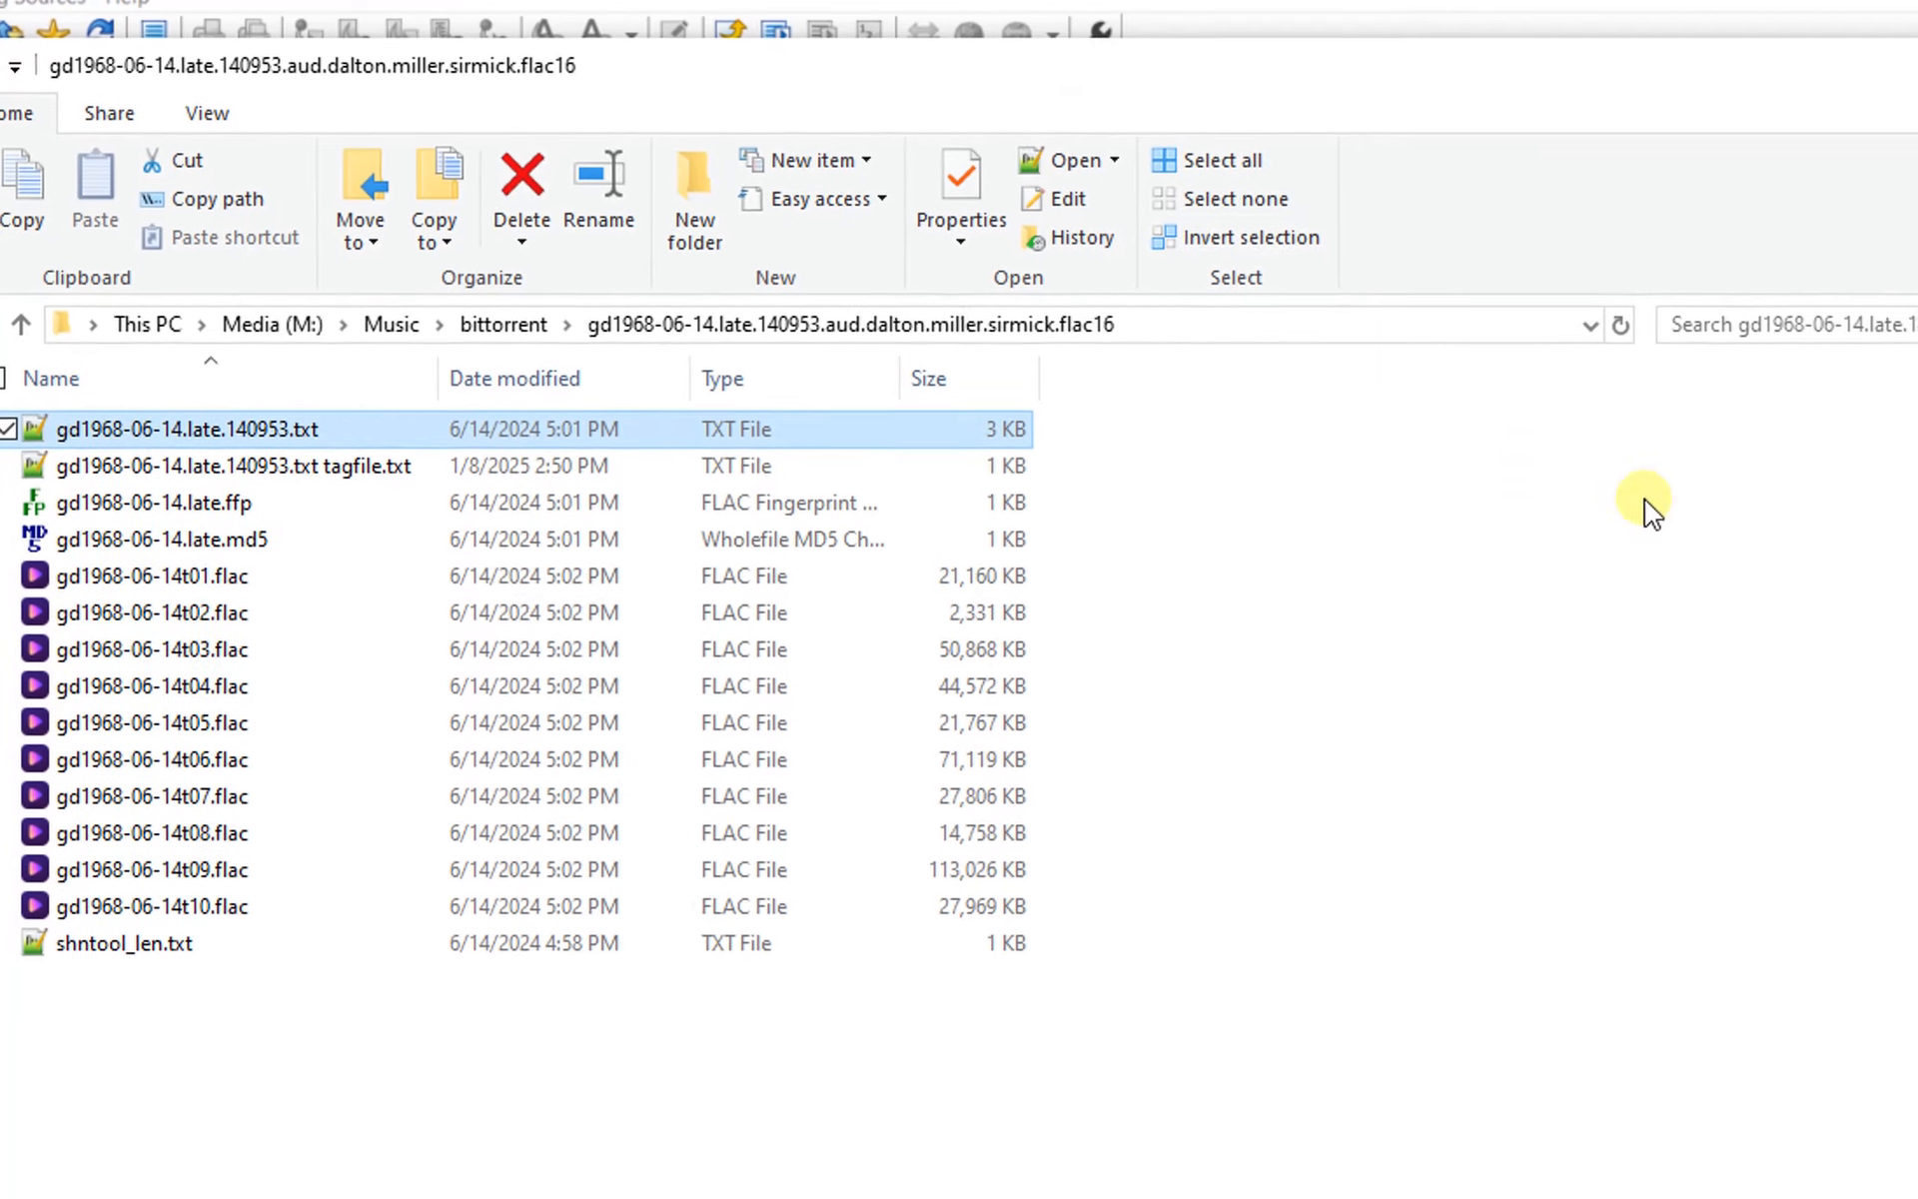
pyautogui.moveTo(1917, 513); pyautogui.dragTo(1221, 489)
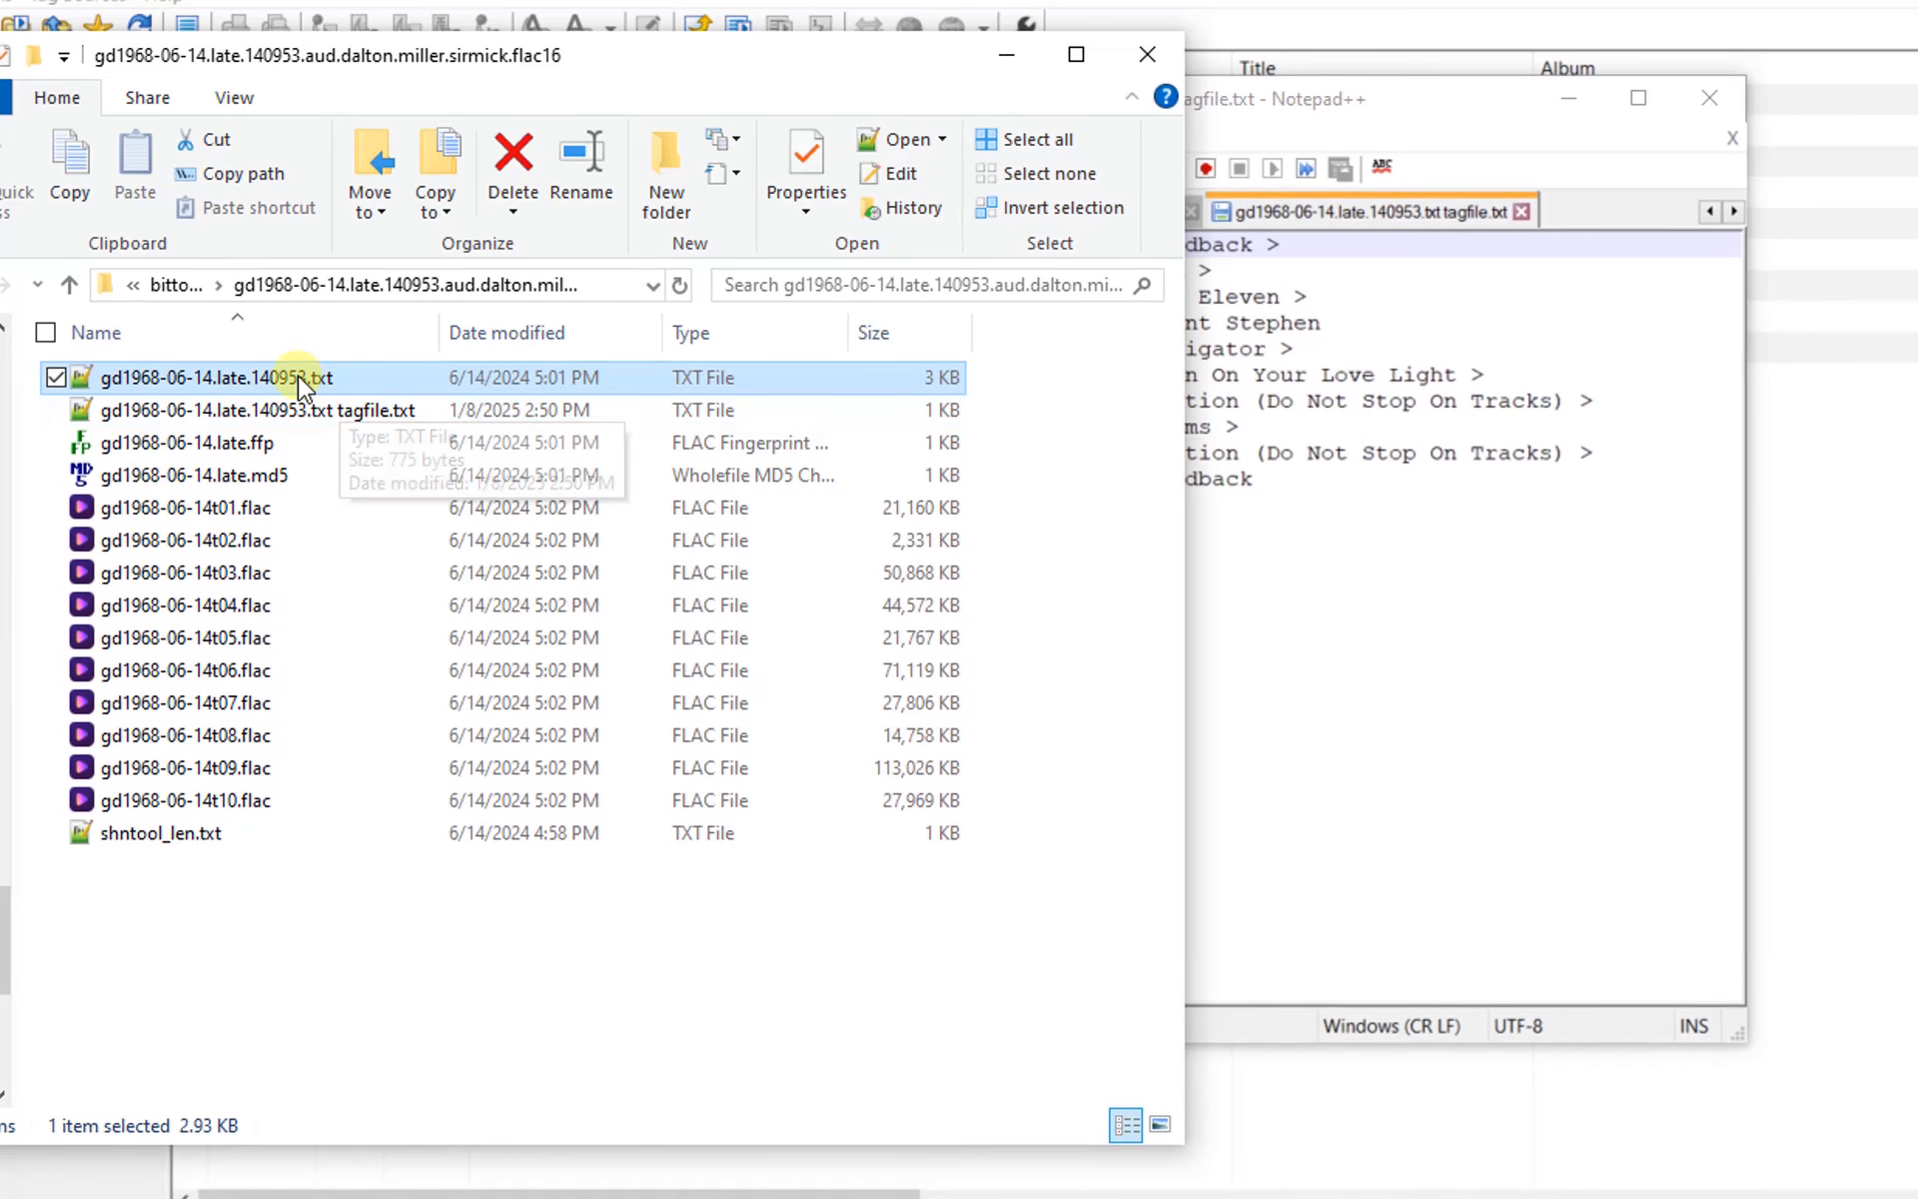
pyautogui.click(322, 409)
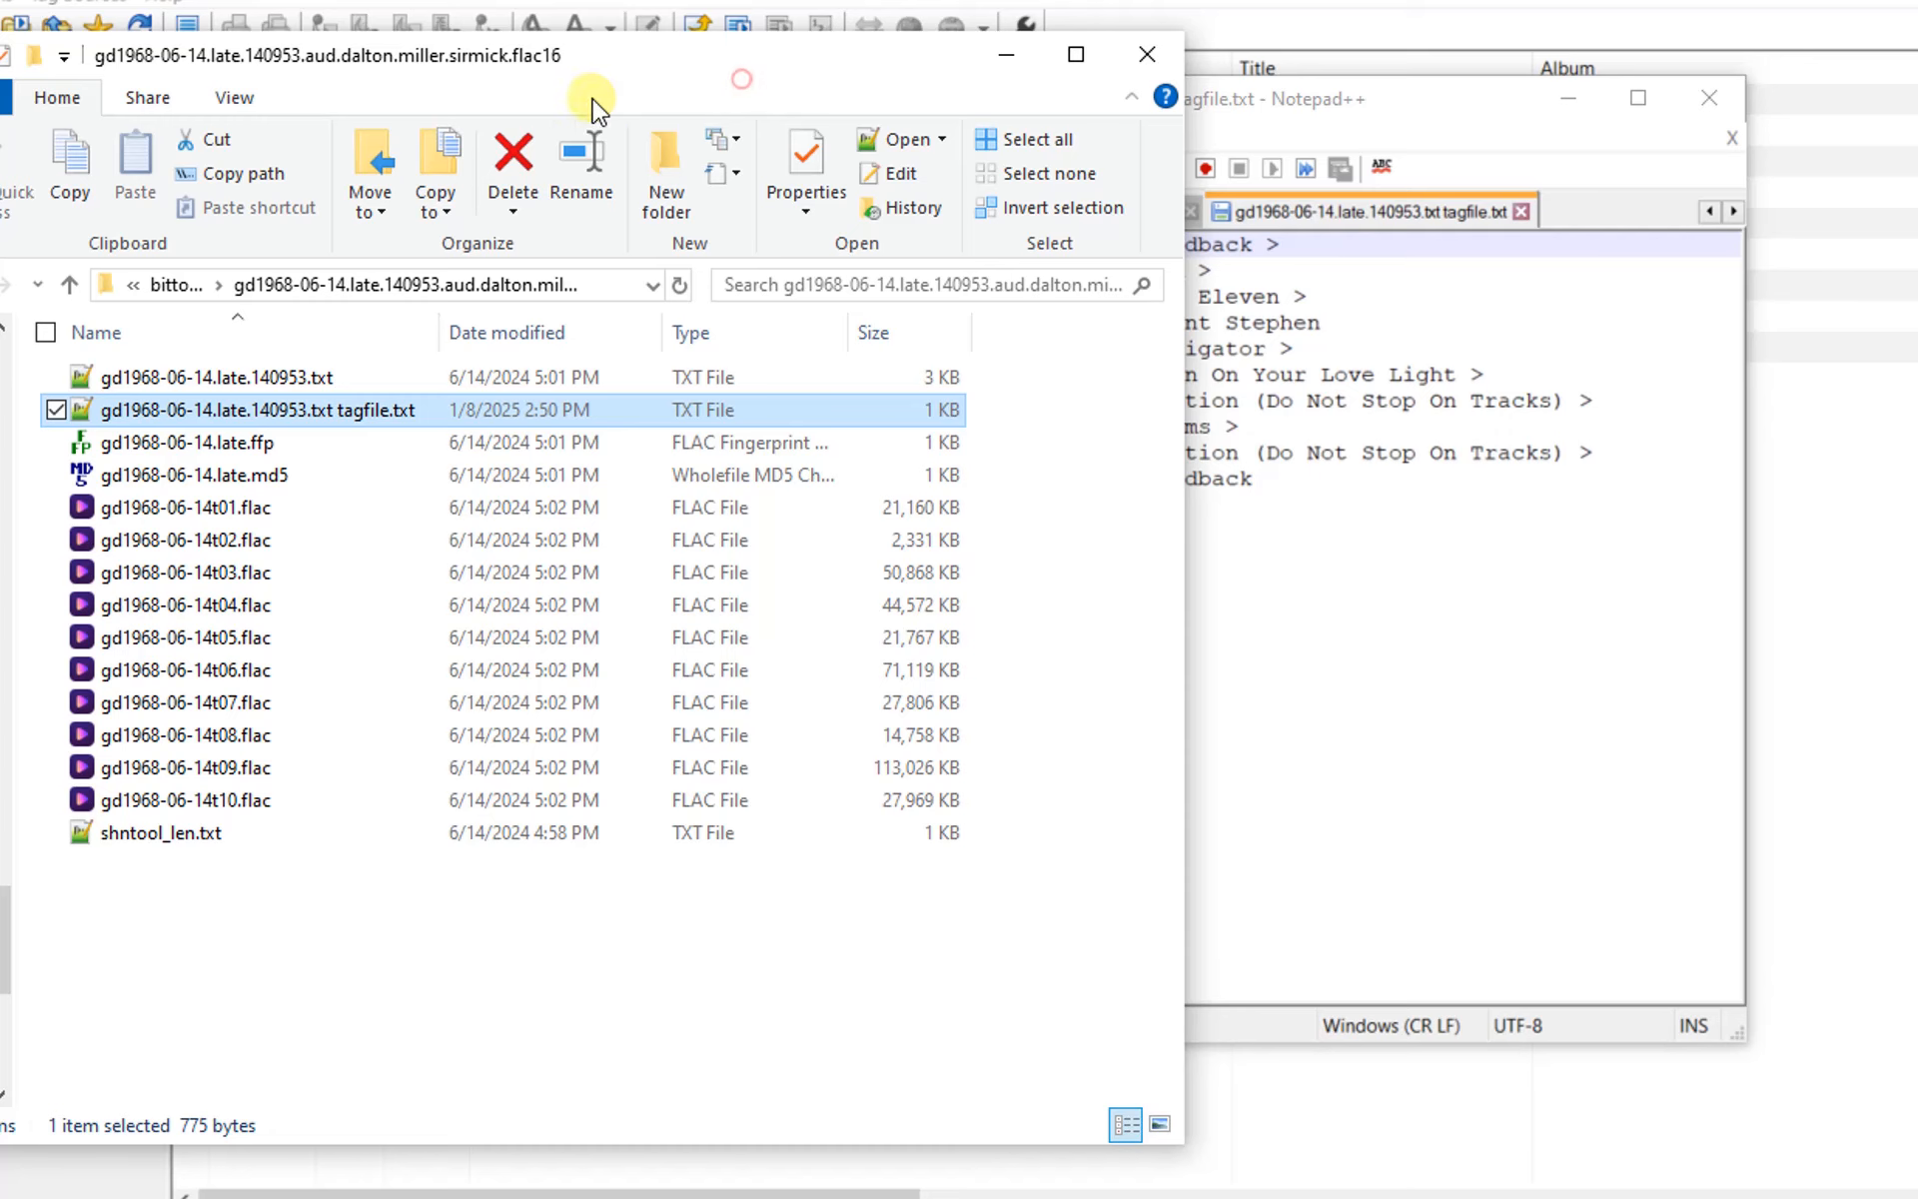
pyautogui.click(742, 79)
pyautogui.moveTo(783, 57); pyautogui.dragTo(0, 360)
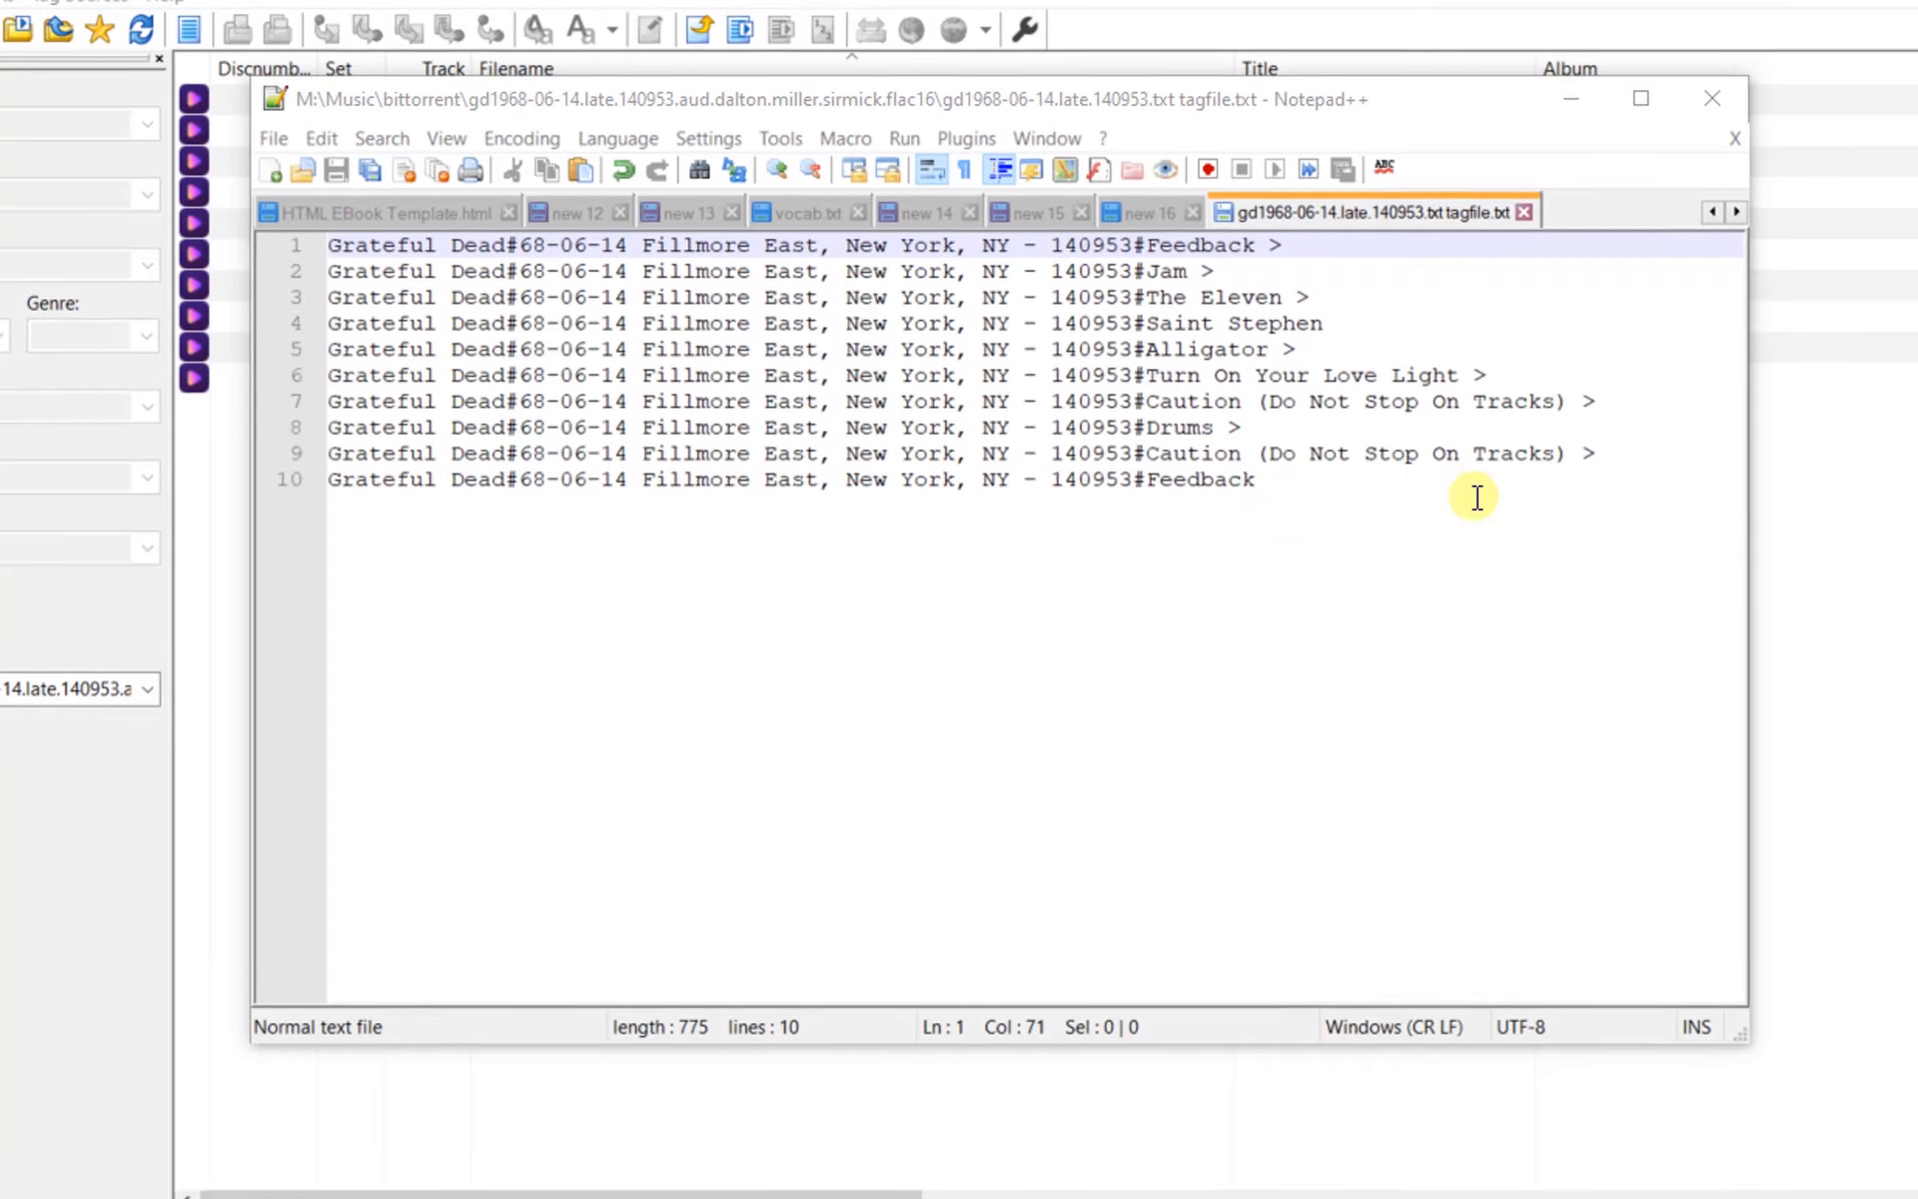
# Switch to Mp3tag and auto-number all ten FLAC files starting at track 1, with leading zeros
pyautogui.click(1283, 3)
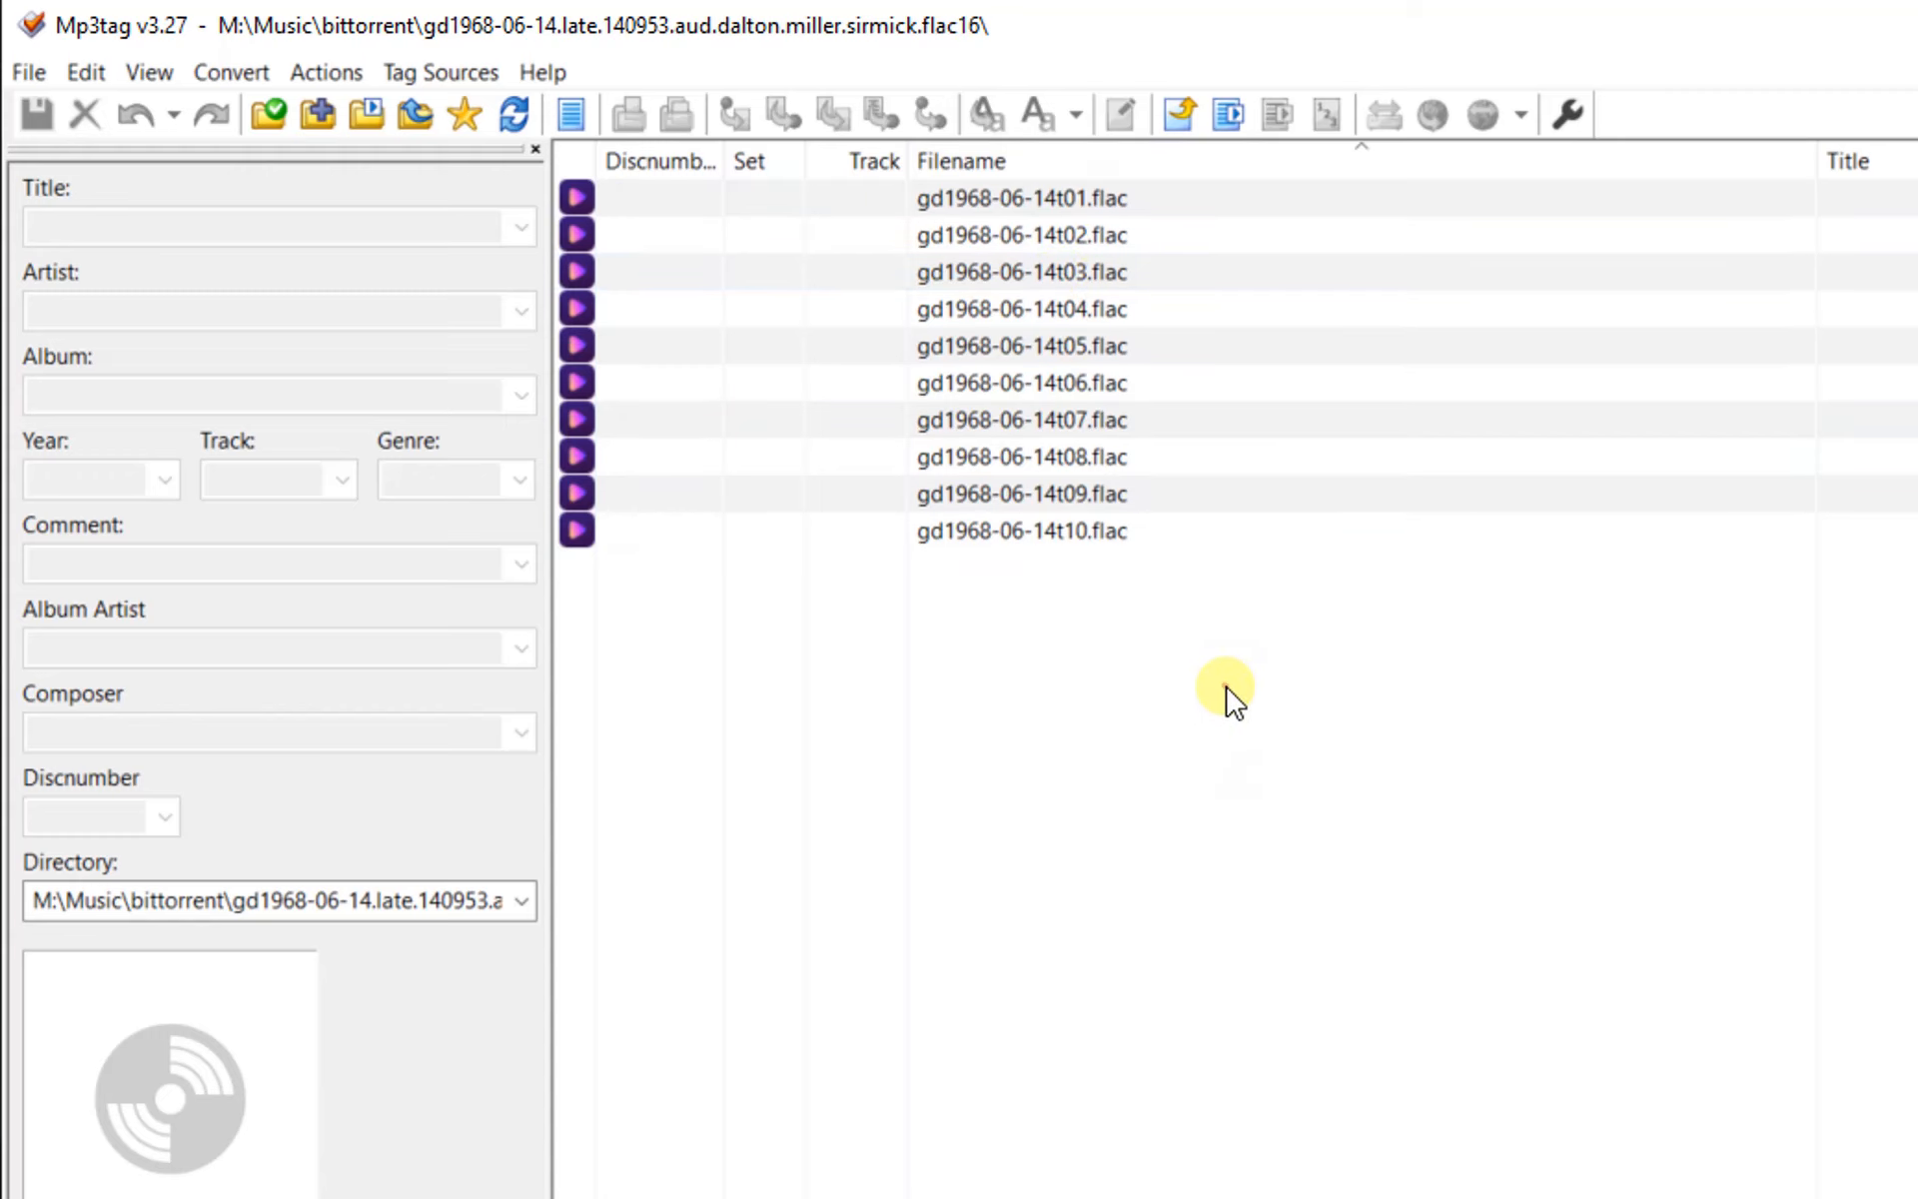
pyautogui.moveTo(1227, 700); pyautogui.dragTo(1118, 60)
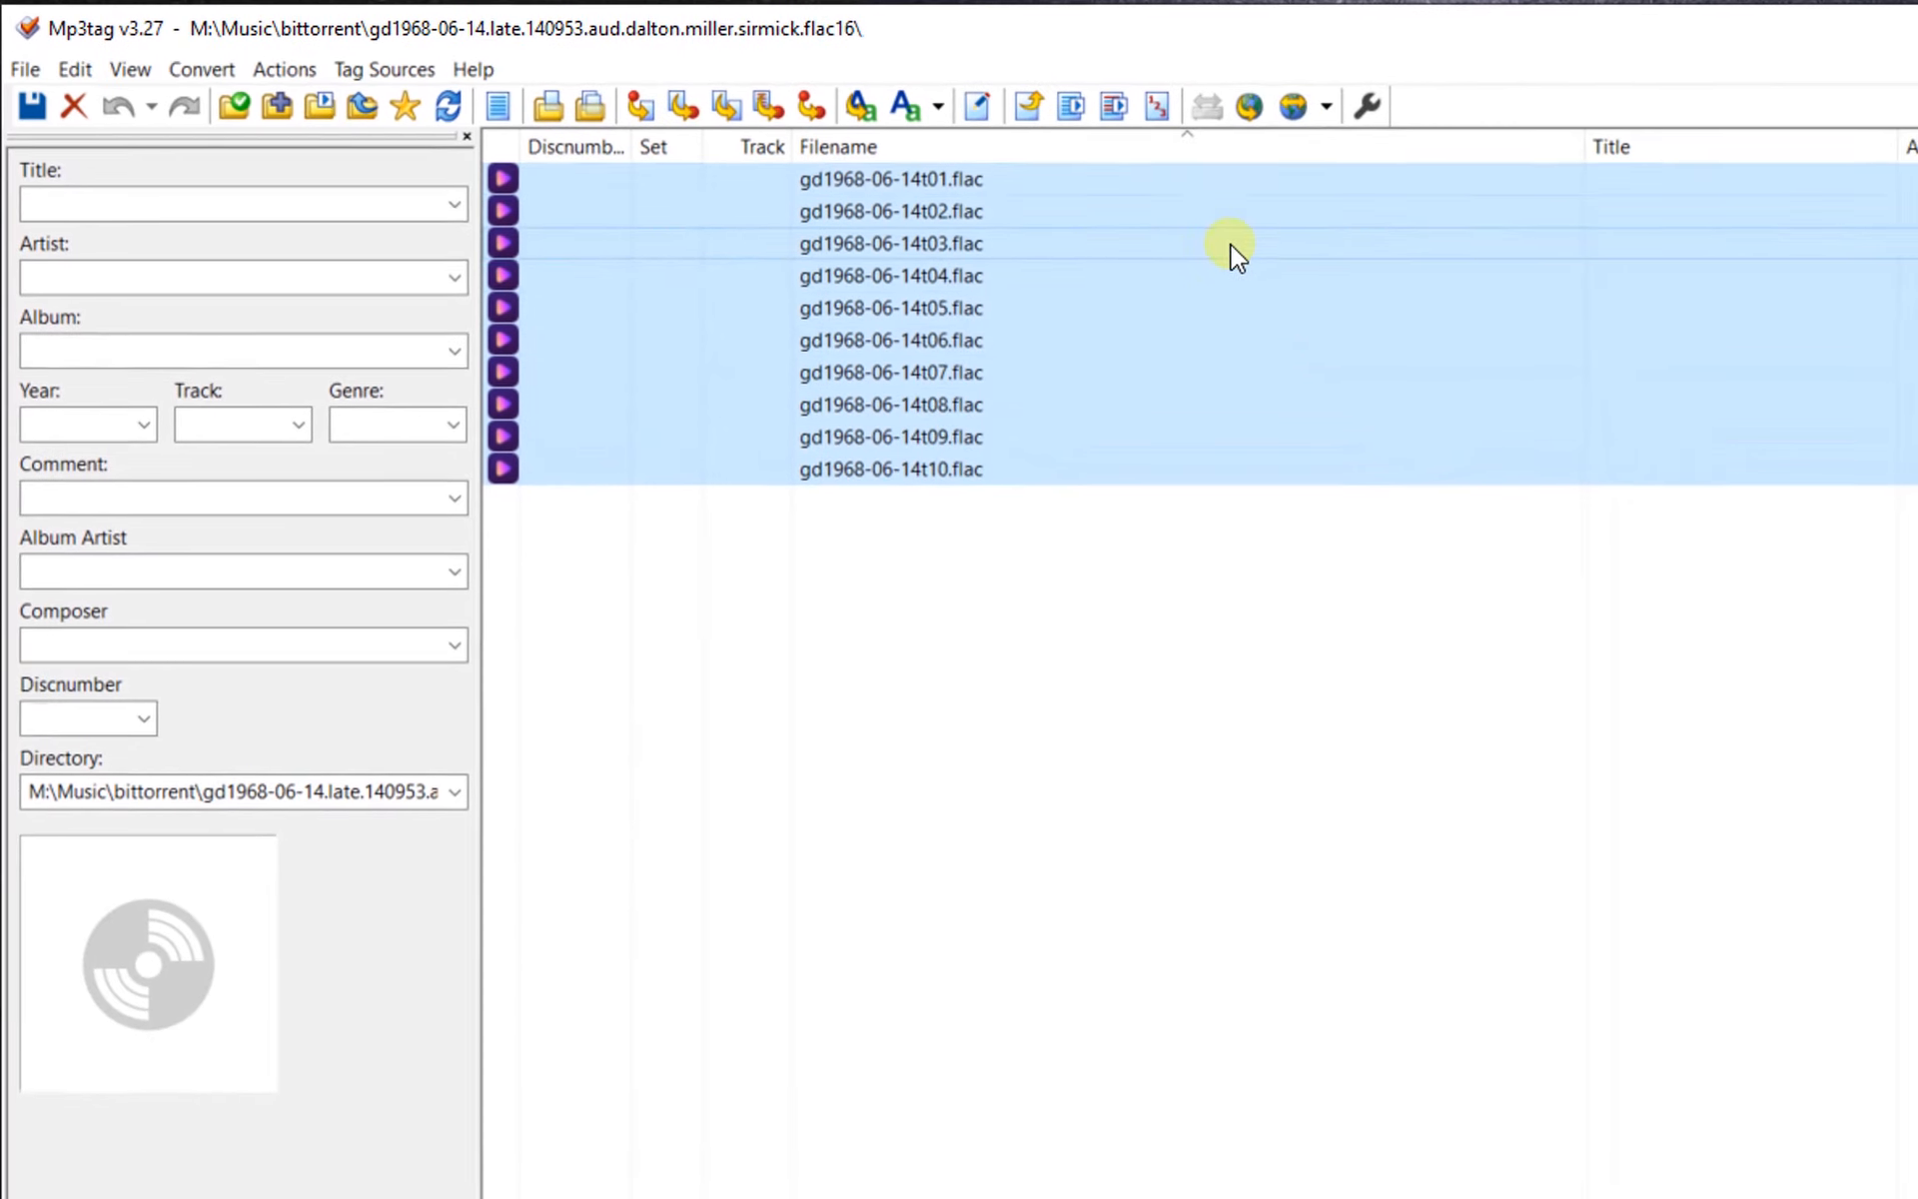
pyautogui.click(1156, 105)
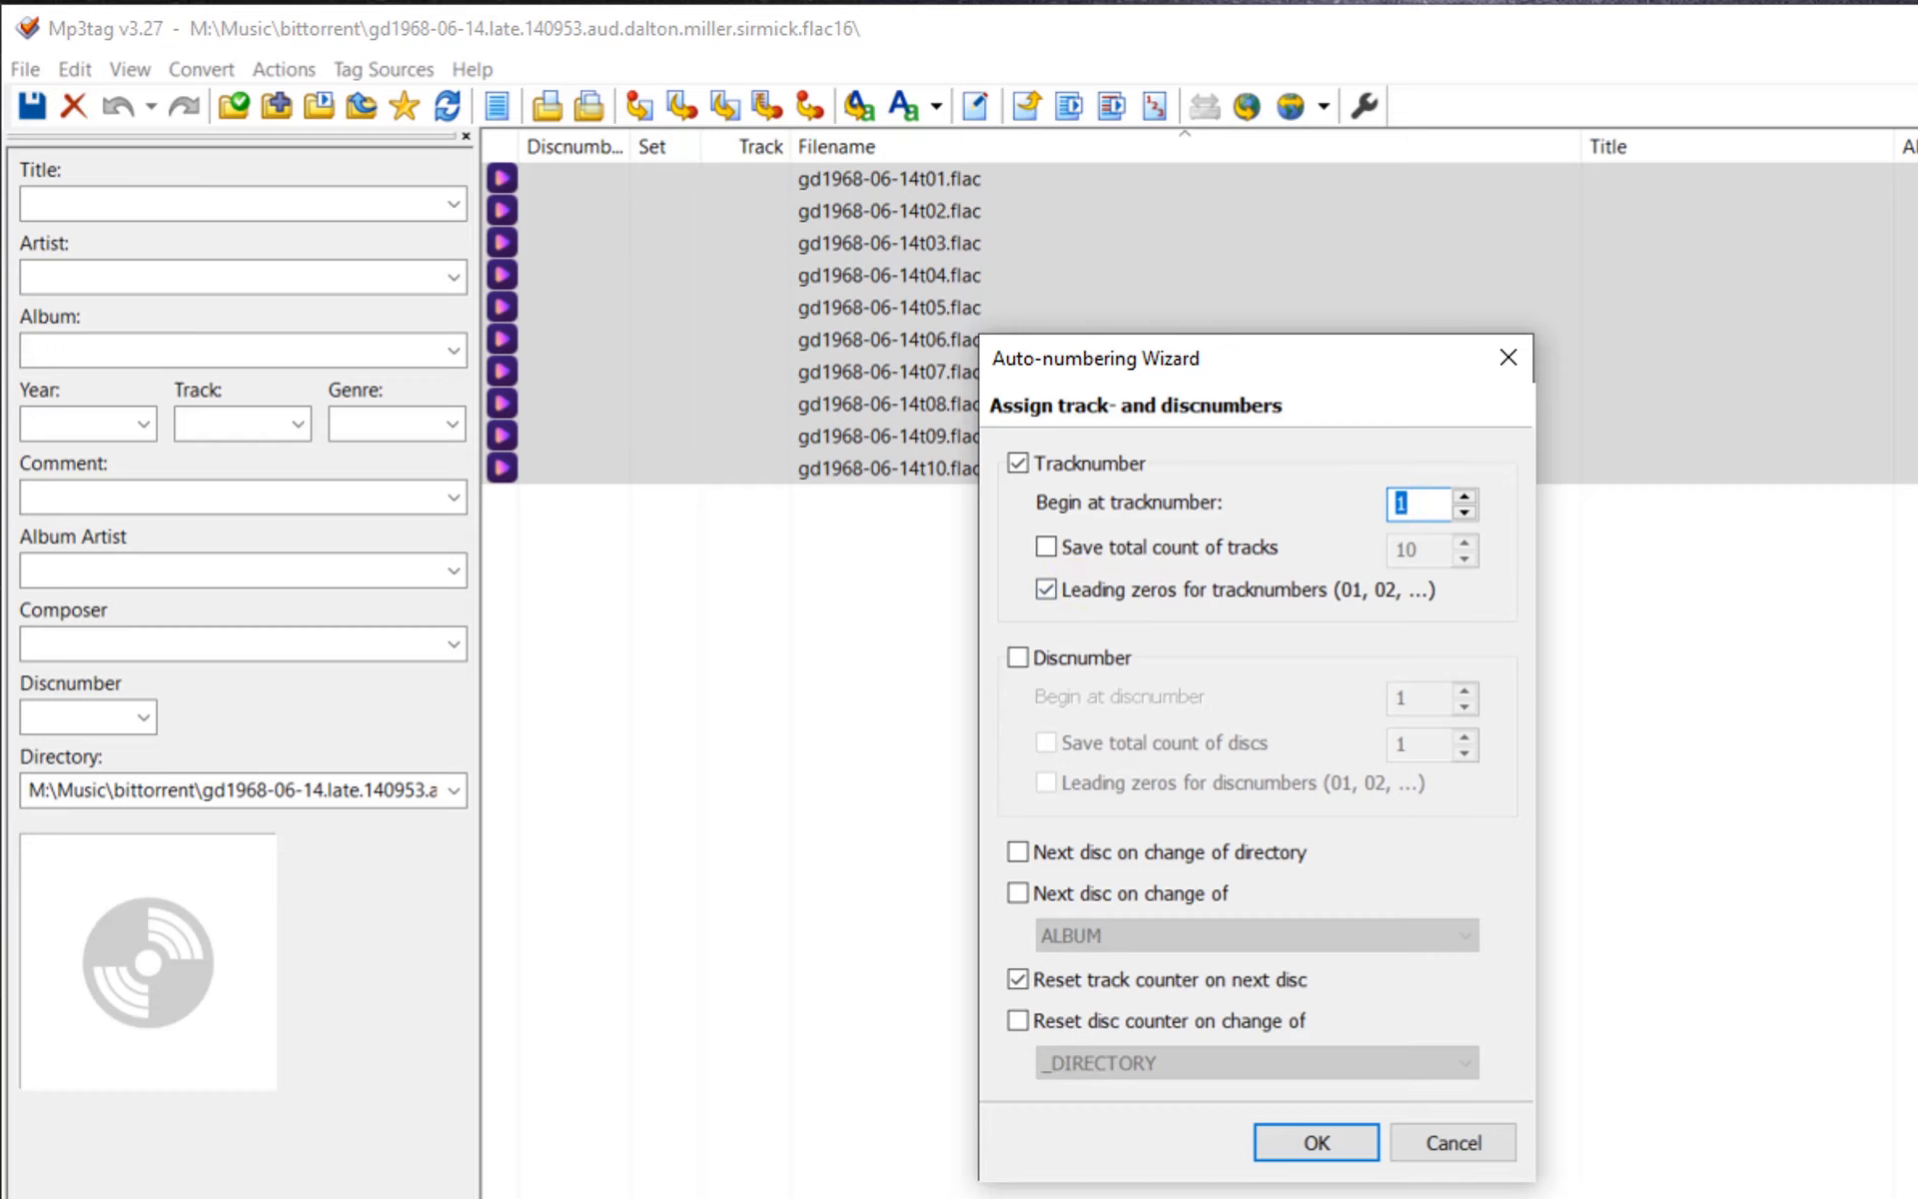
pyautogui.click(1322, 1141)
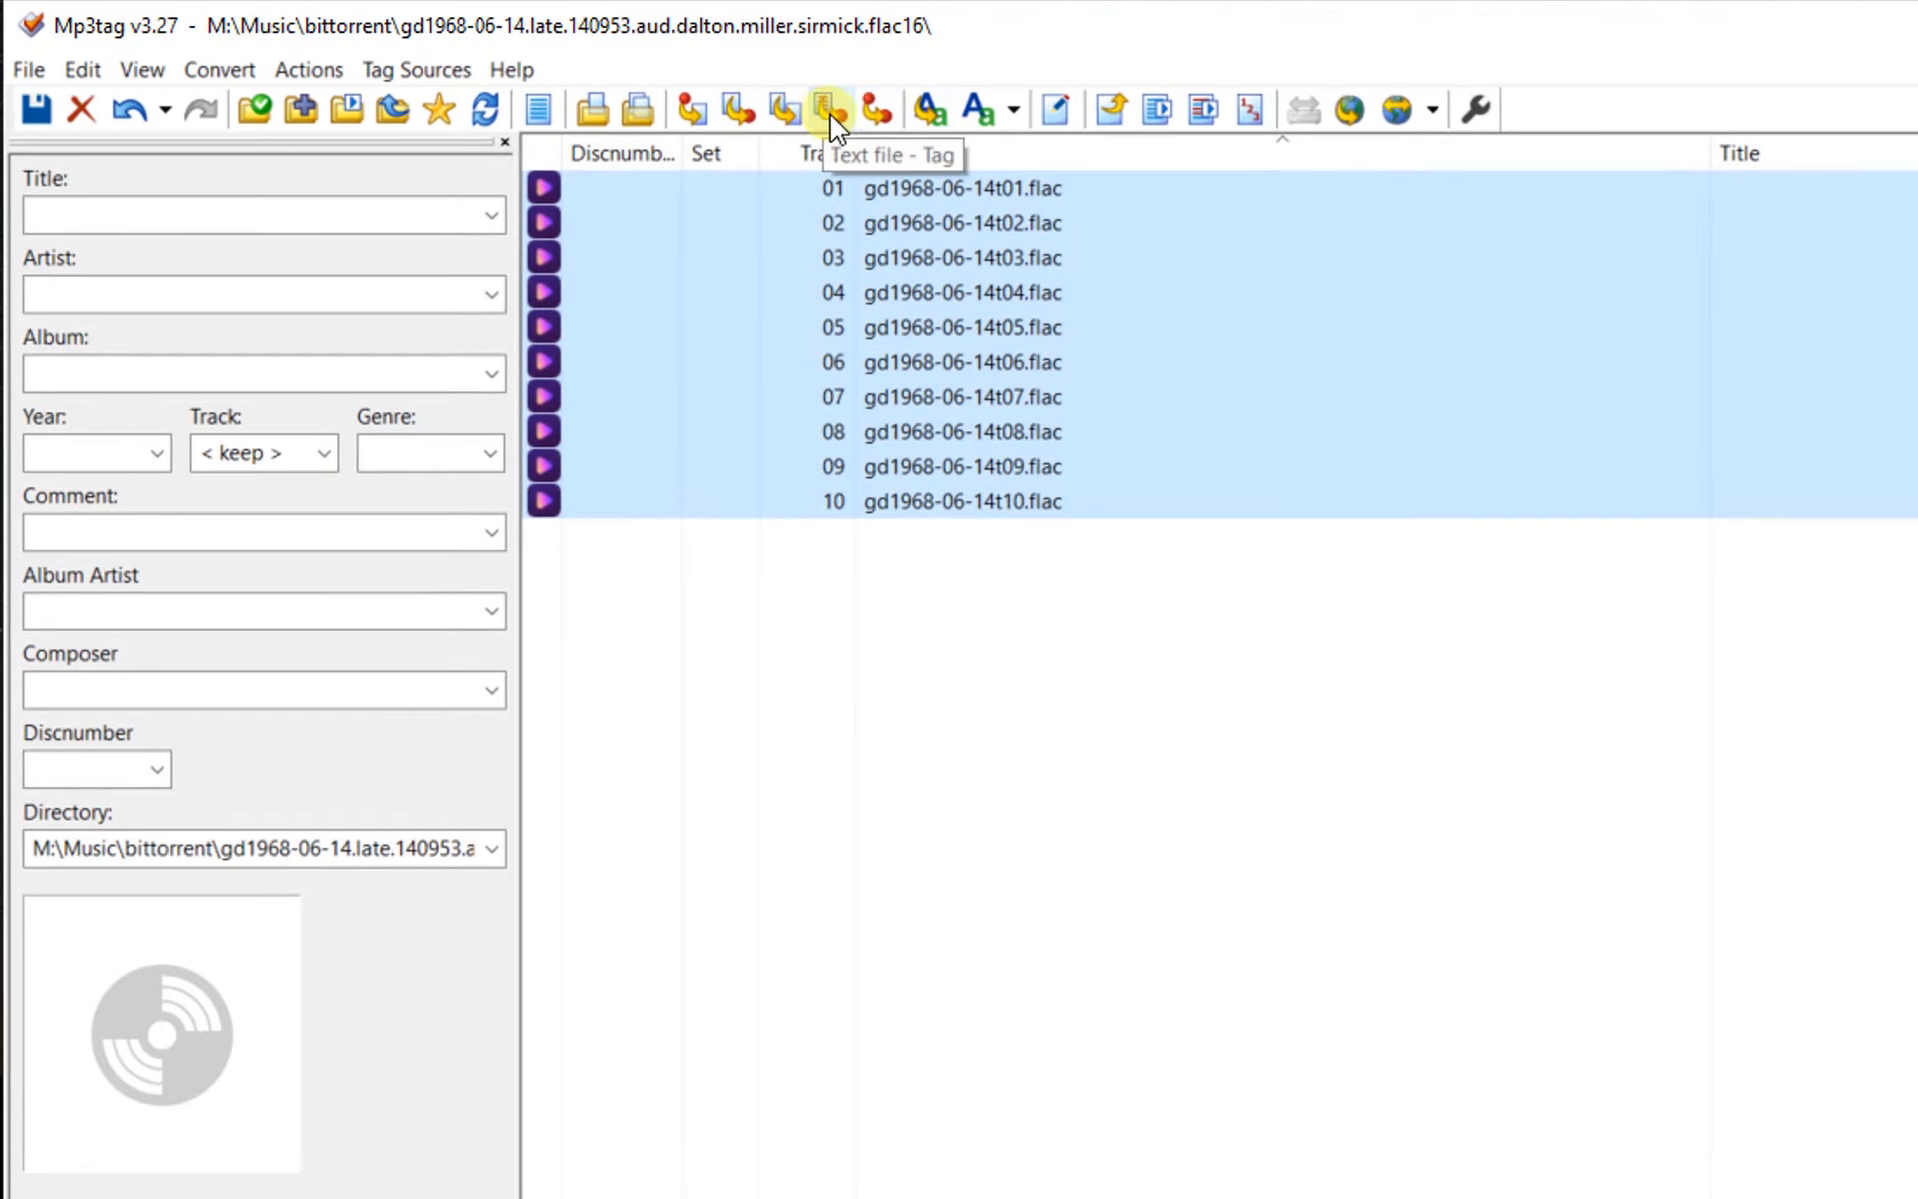
# Import tags into the selected files from "gd1968-06-14.late.140953.txt tagfile.txt" using the format string %artist%#%album%#%title%
pyautogui.click(829, 110)
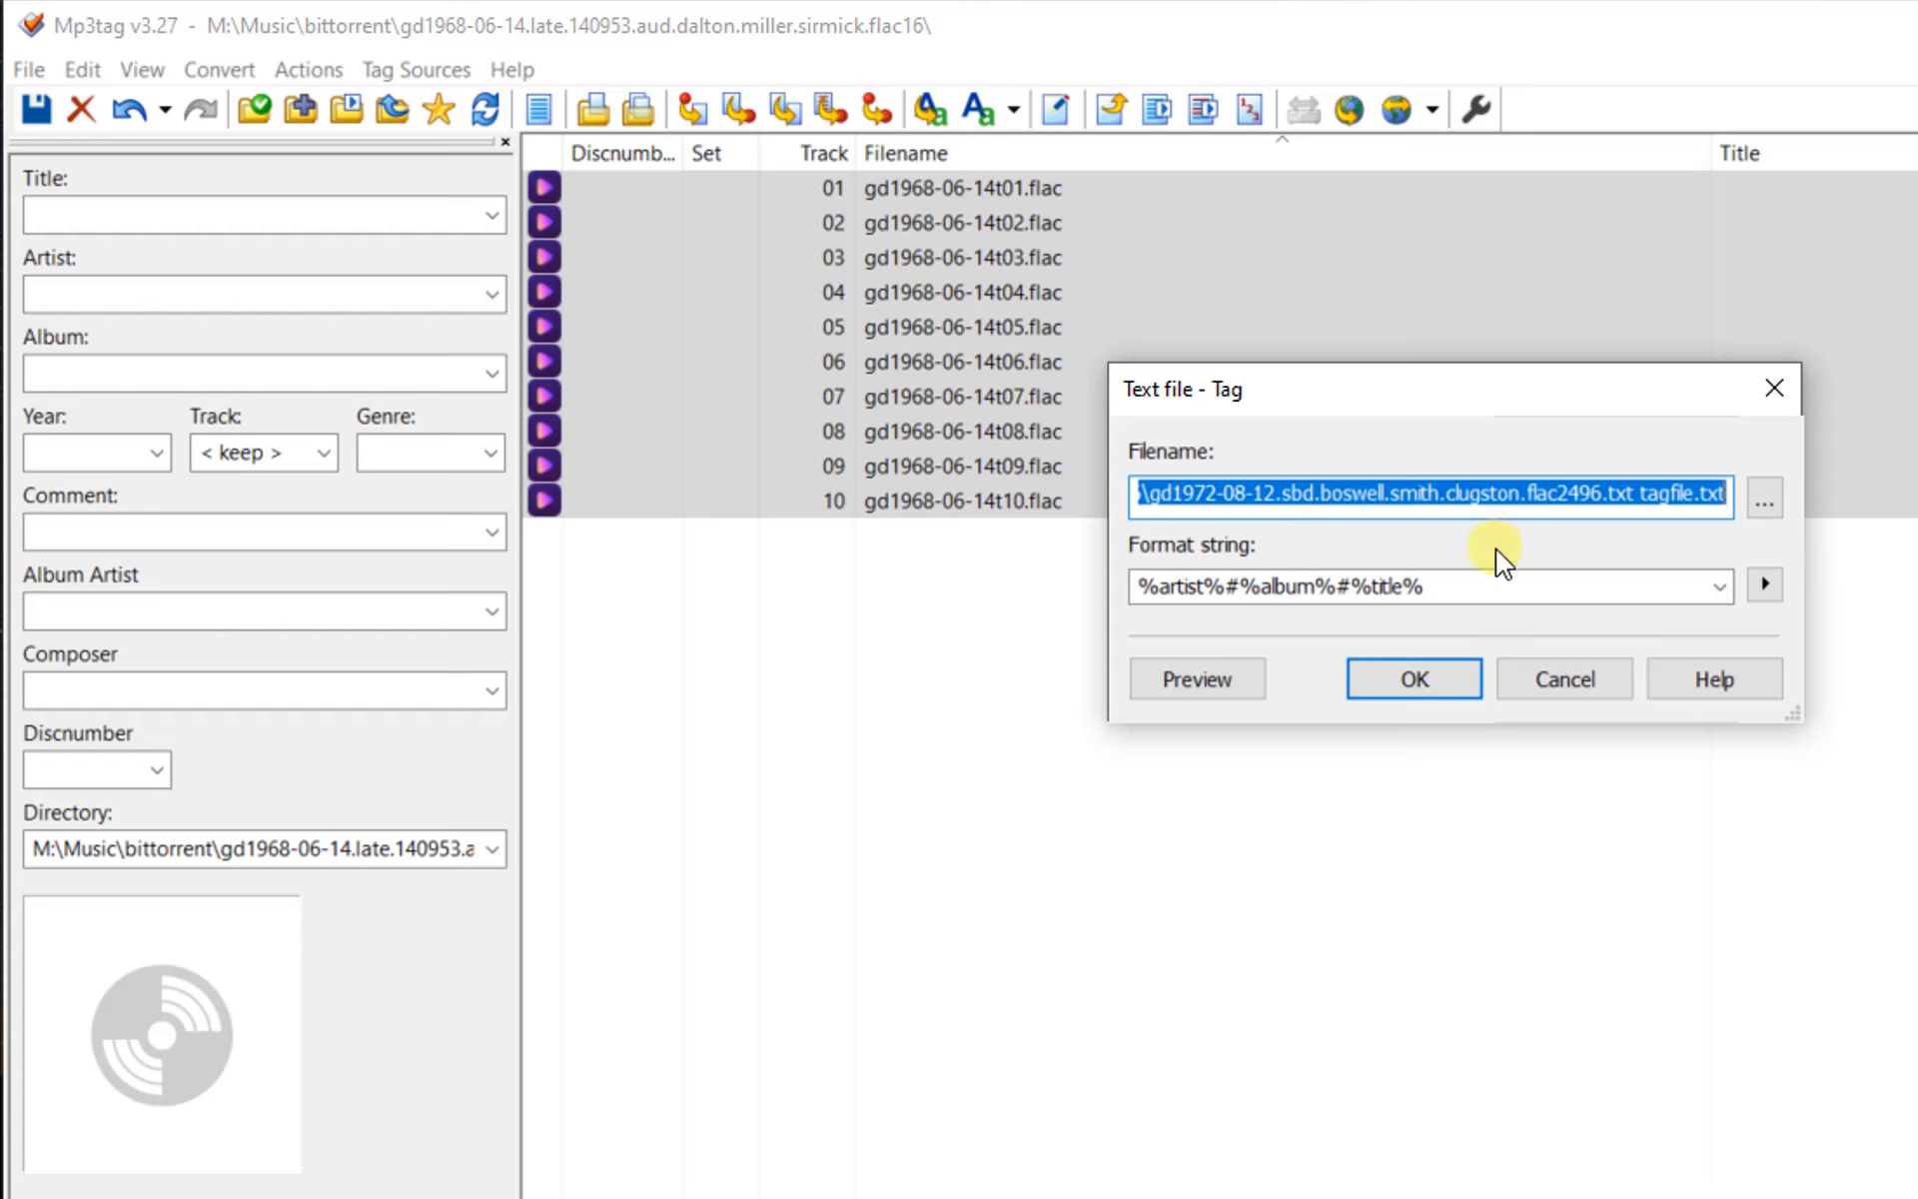
pyautogui.press('BackSpace')
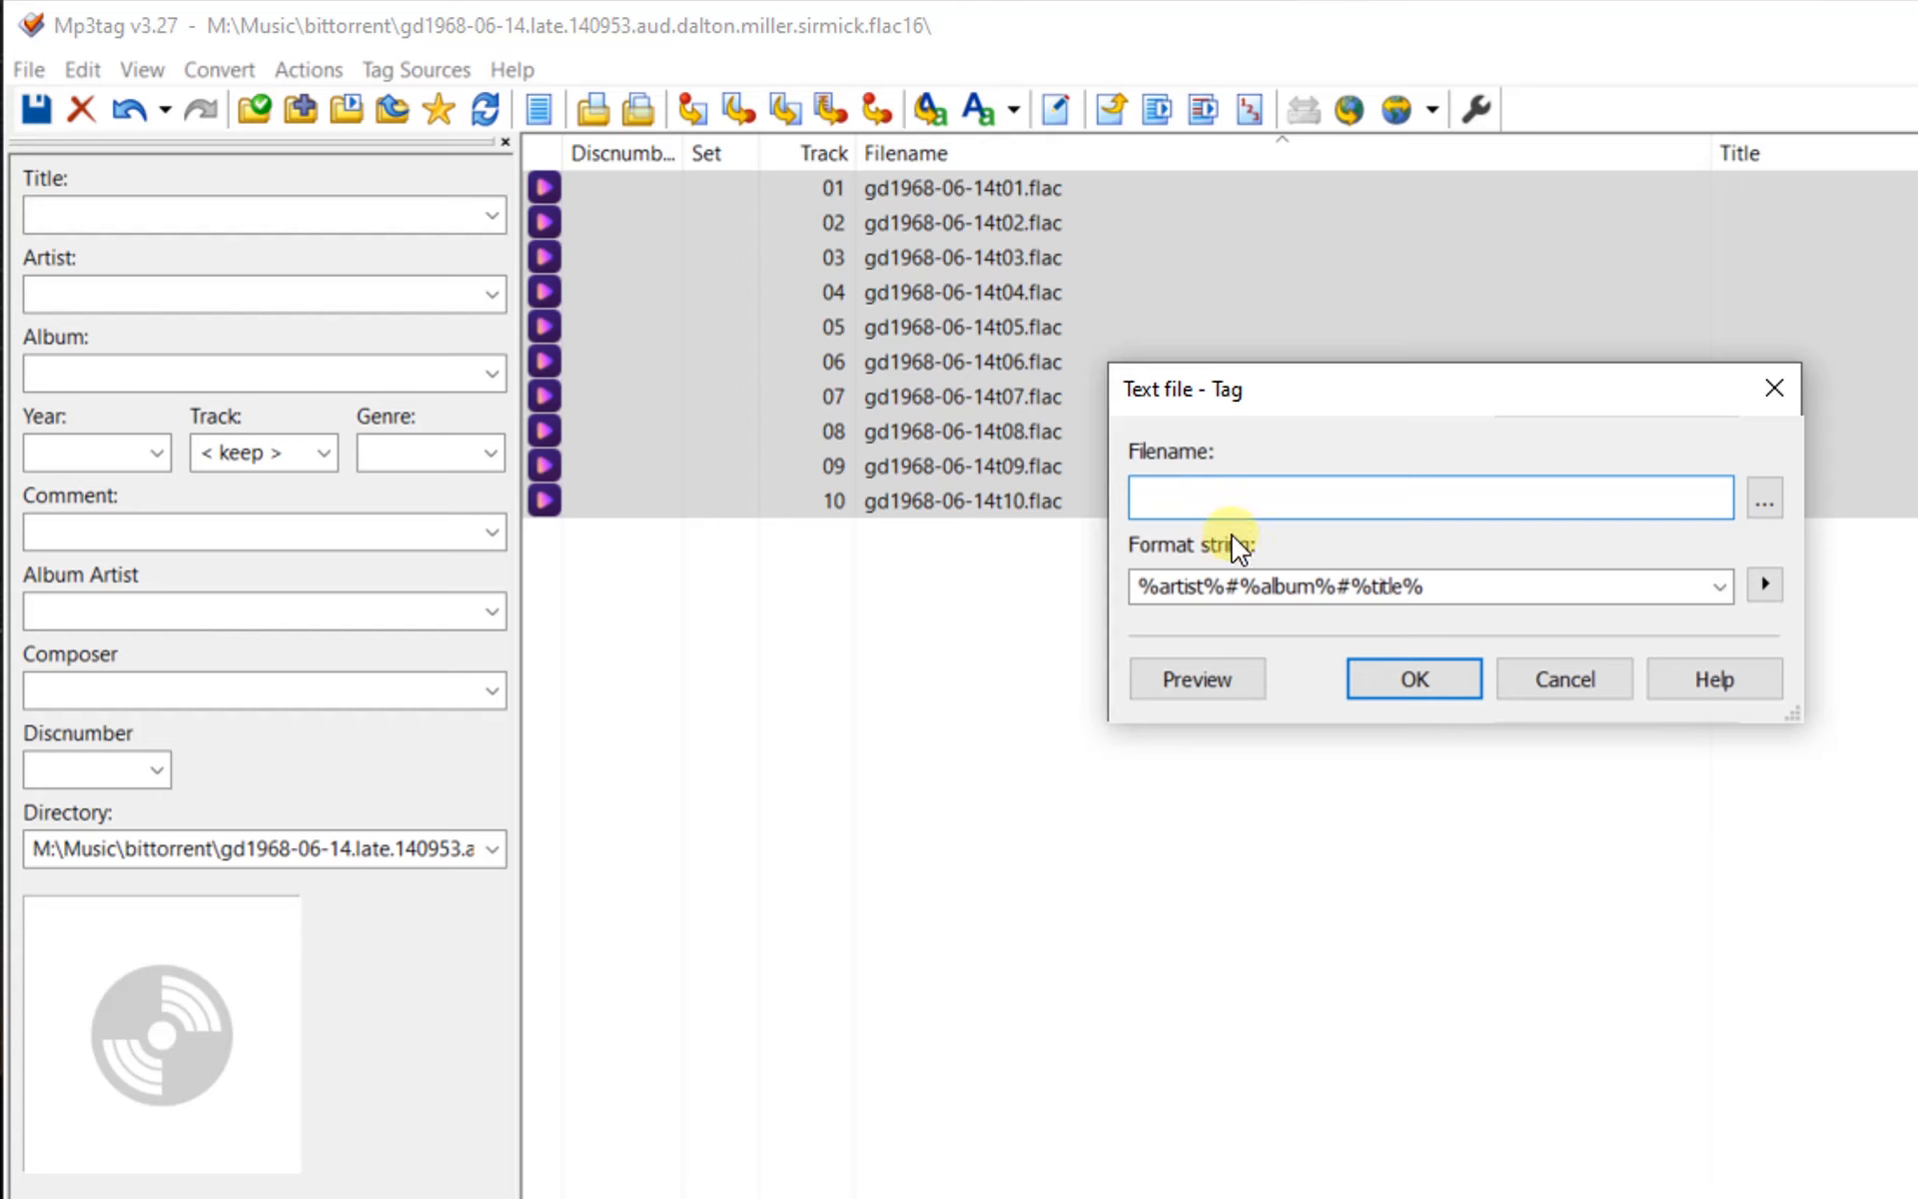
pyautogui.click(1766, 505)
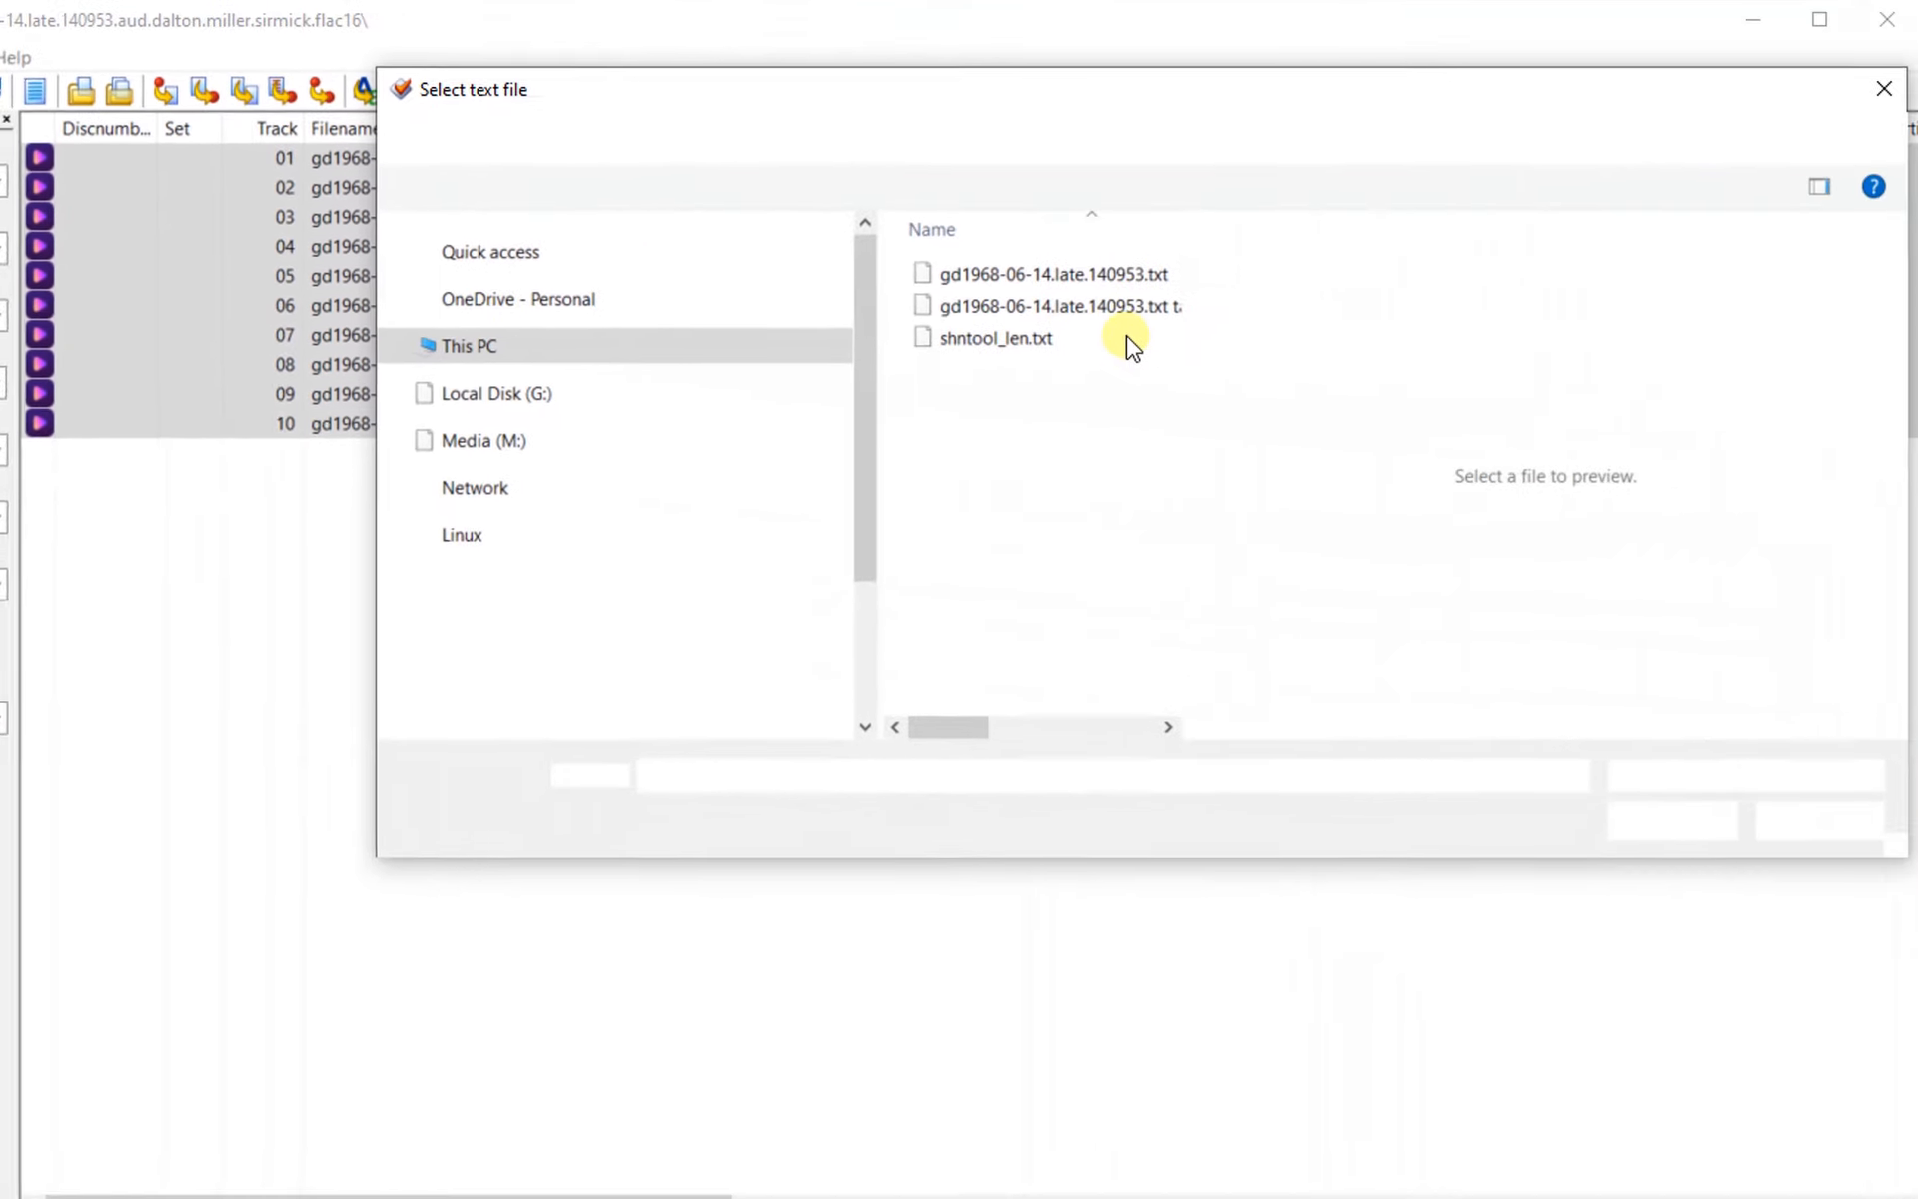
pyautogui.moveTo(1543, 109); pyautogui.dragTo(1300, 112)
pyautogui.moveTo(862, 100); pyautogui.dragTo(787, 127)
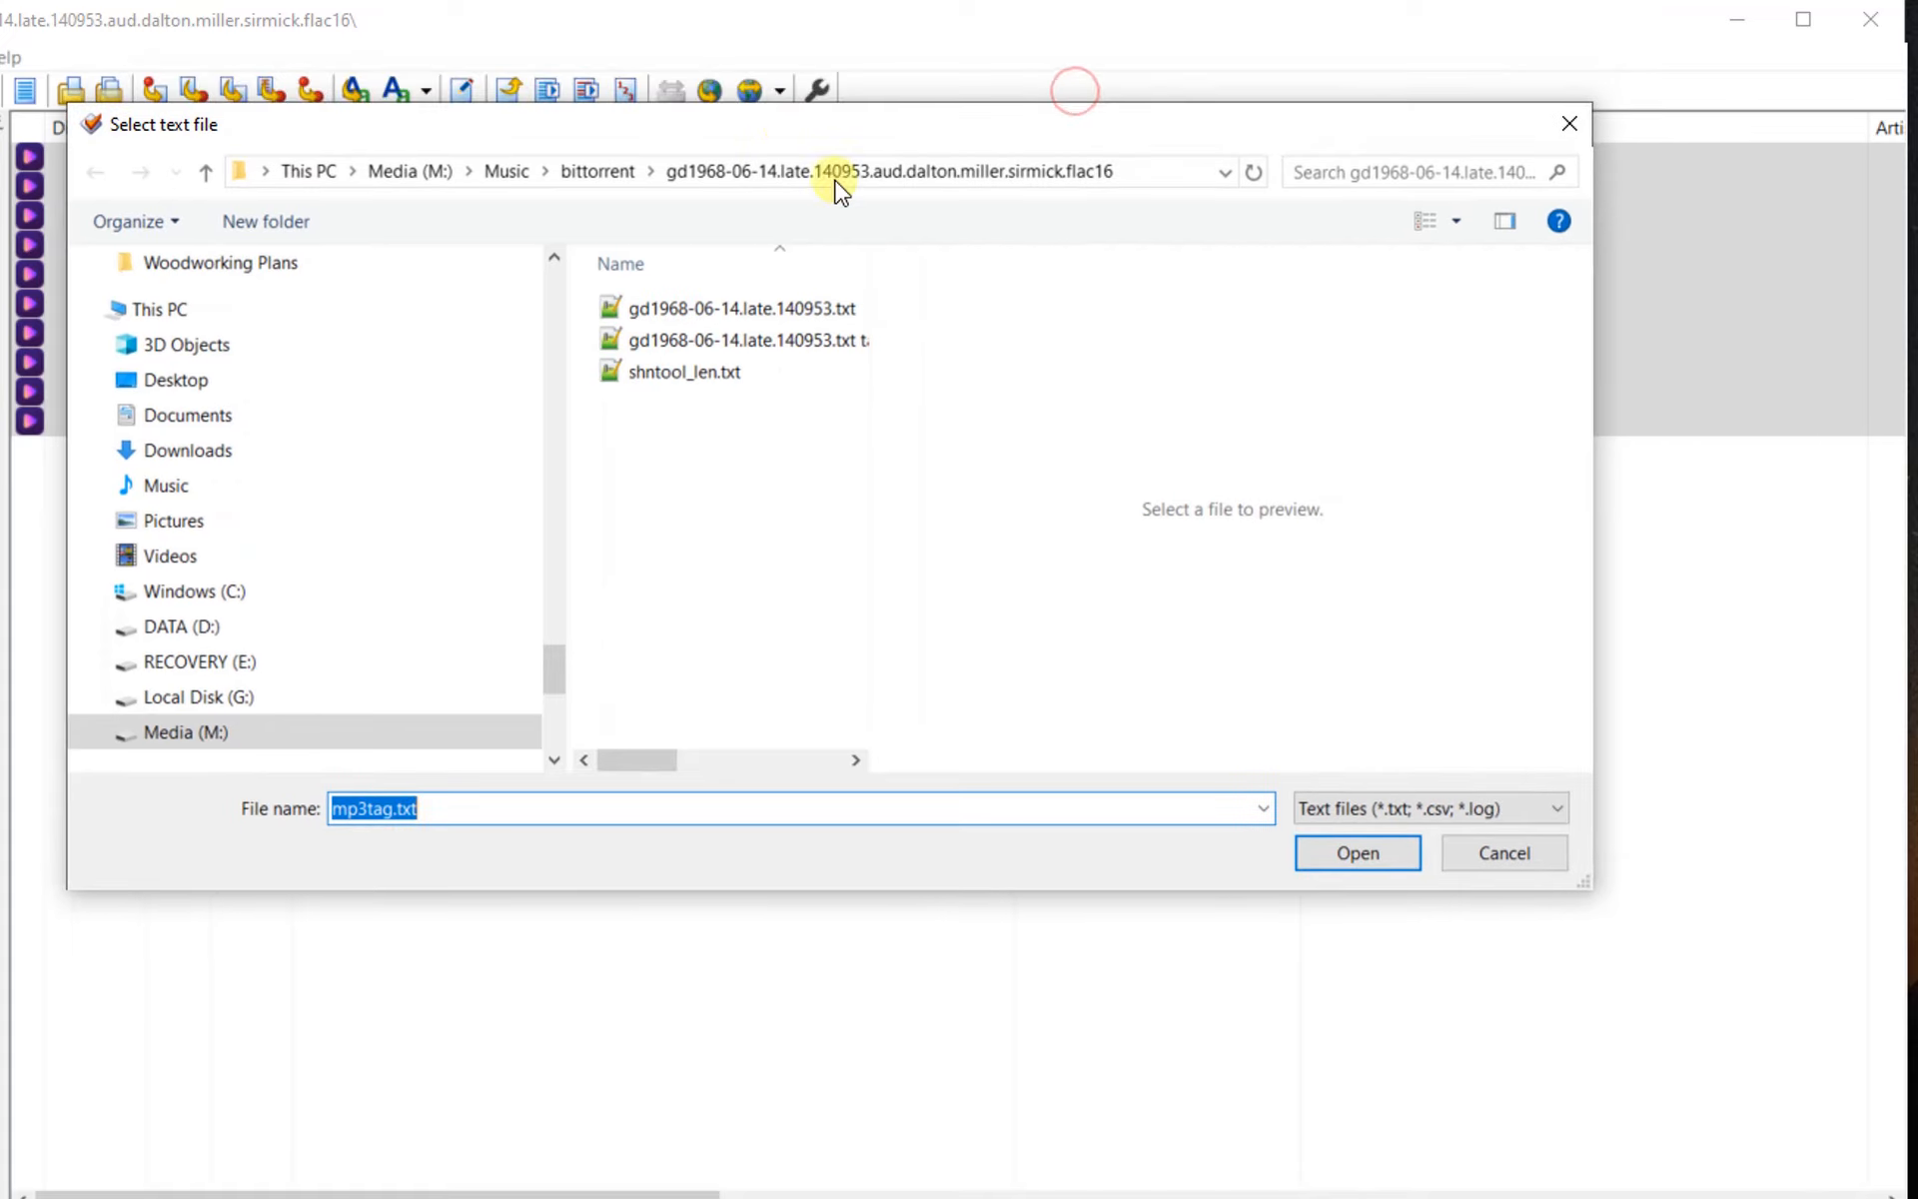
pyautogui.moveTo(871, 266); pyautogui.dragTo(967, 266)
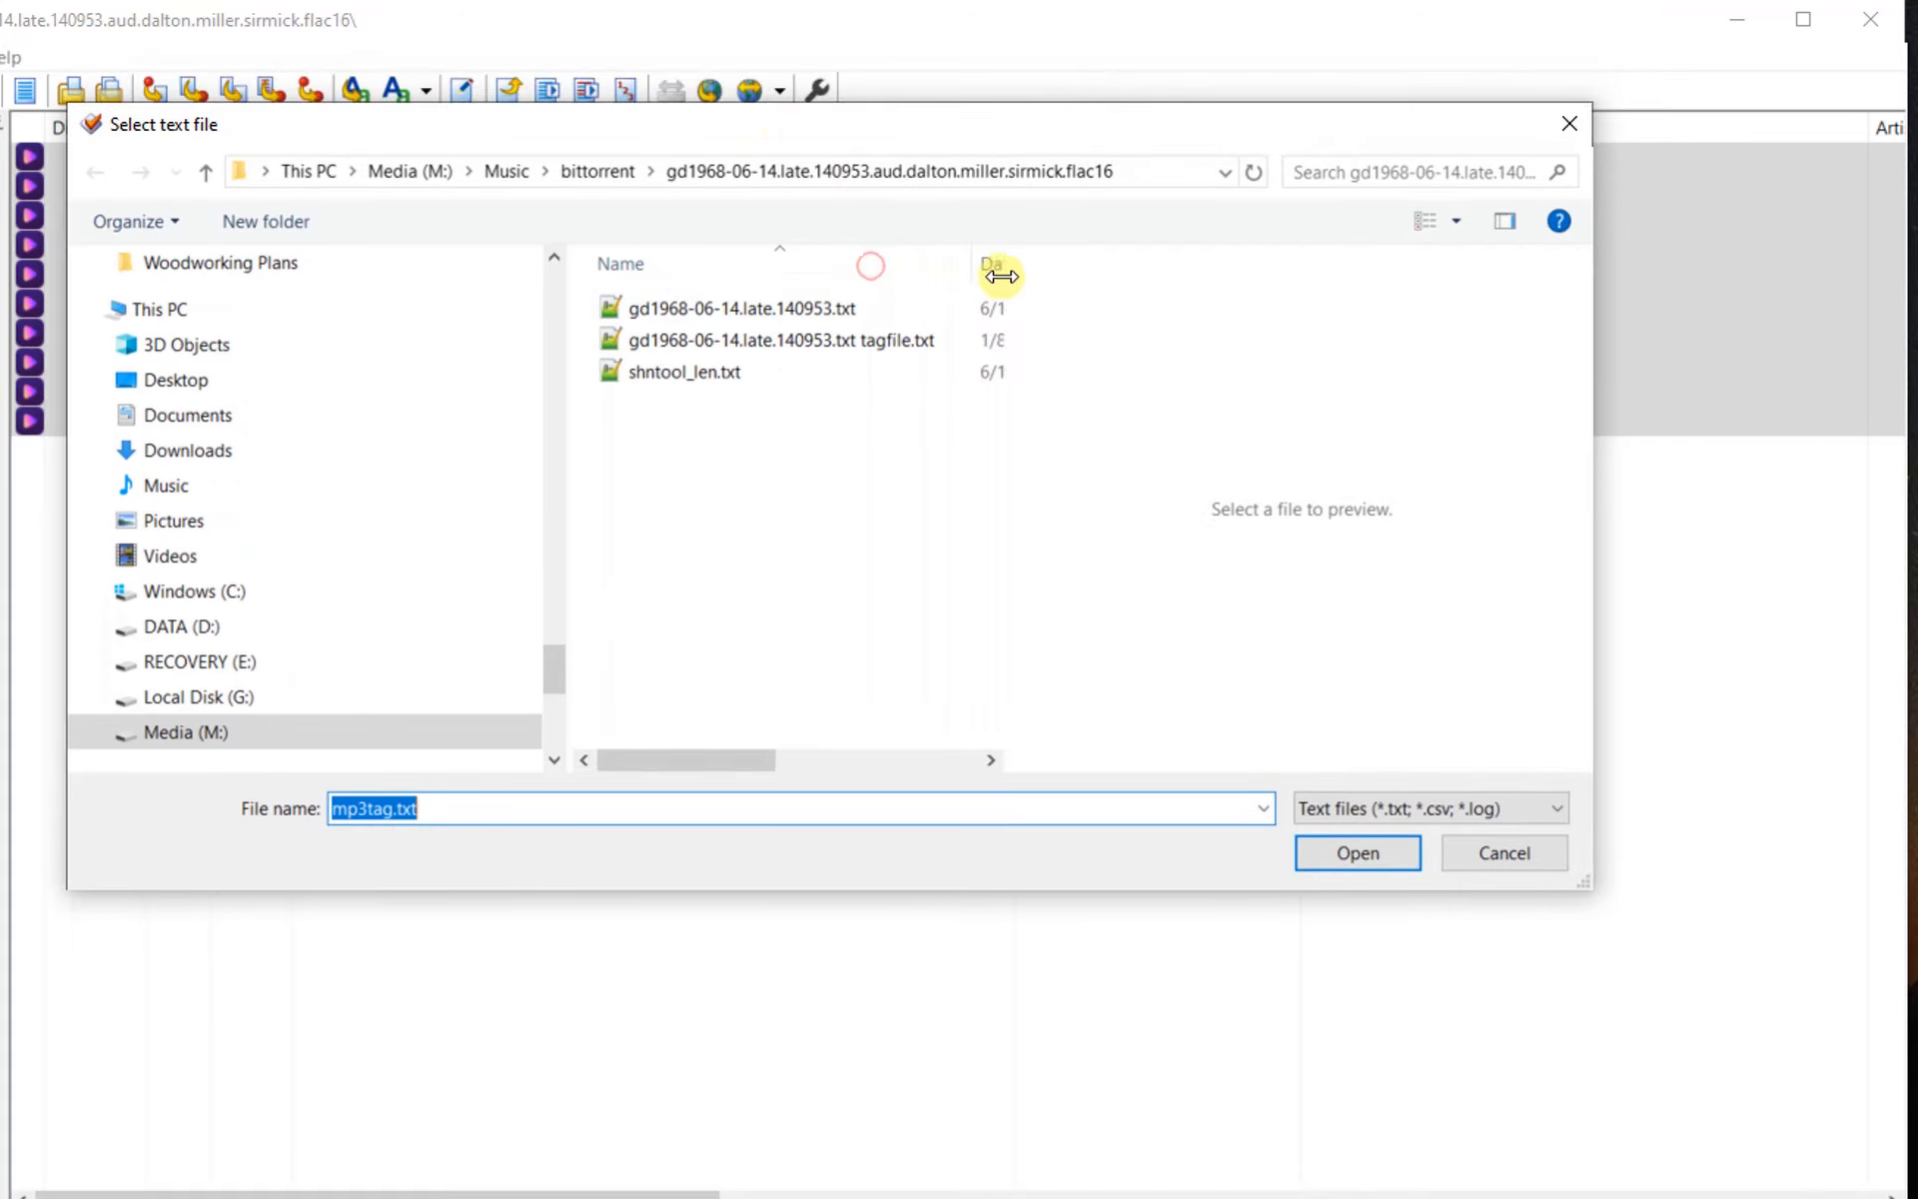
pyautogui.click(878, 344)
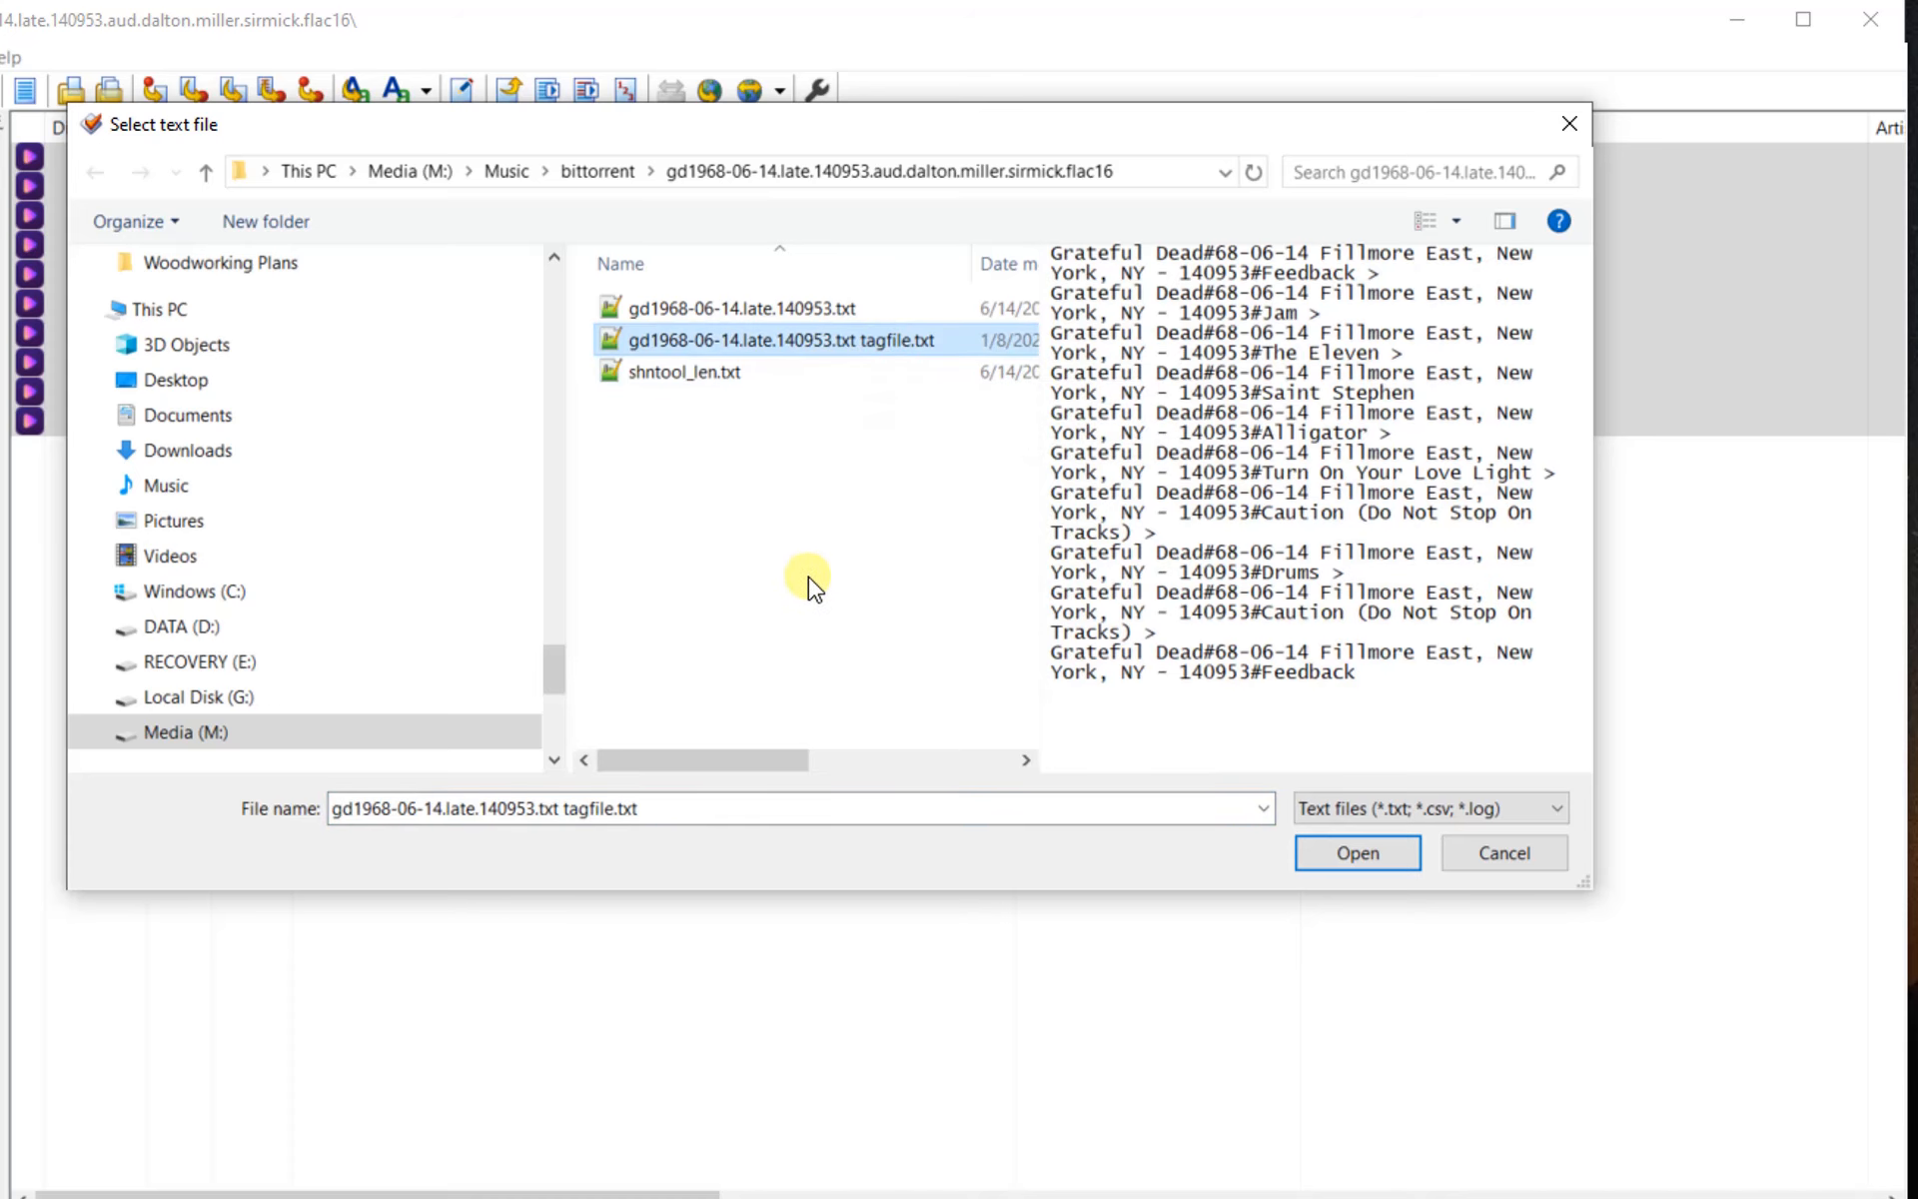
pyautogui.click(1349, 853)
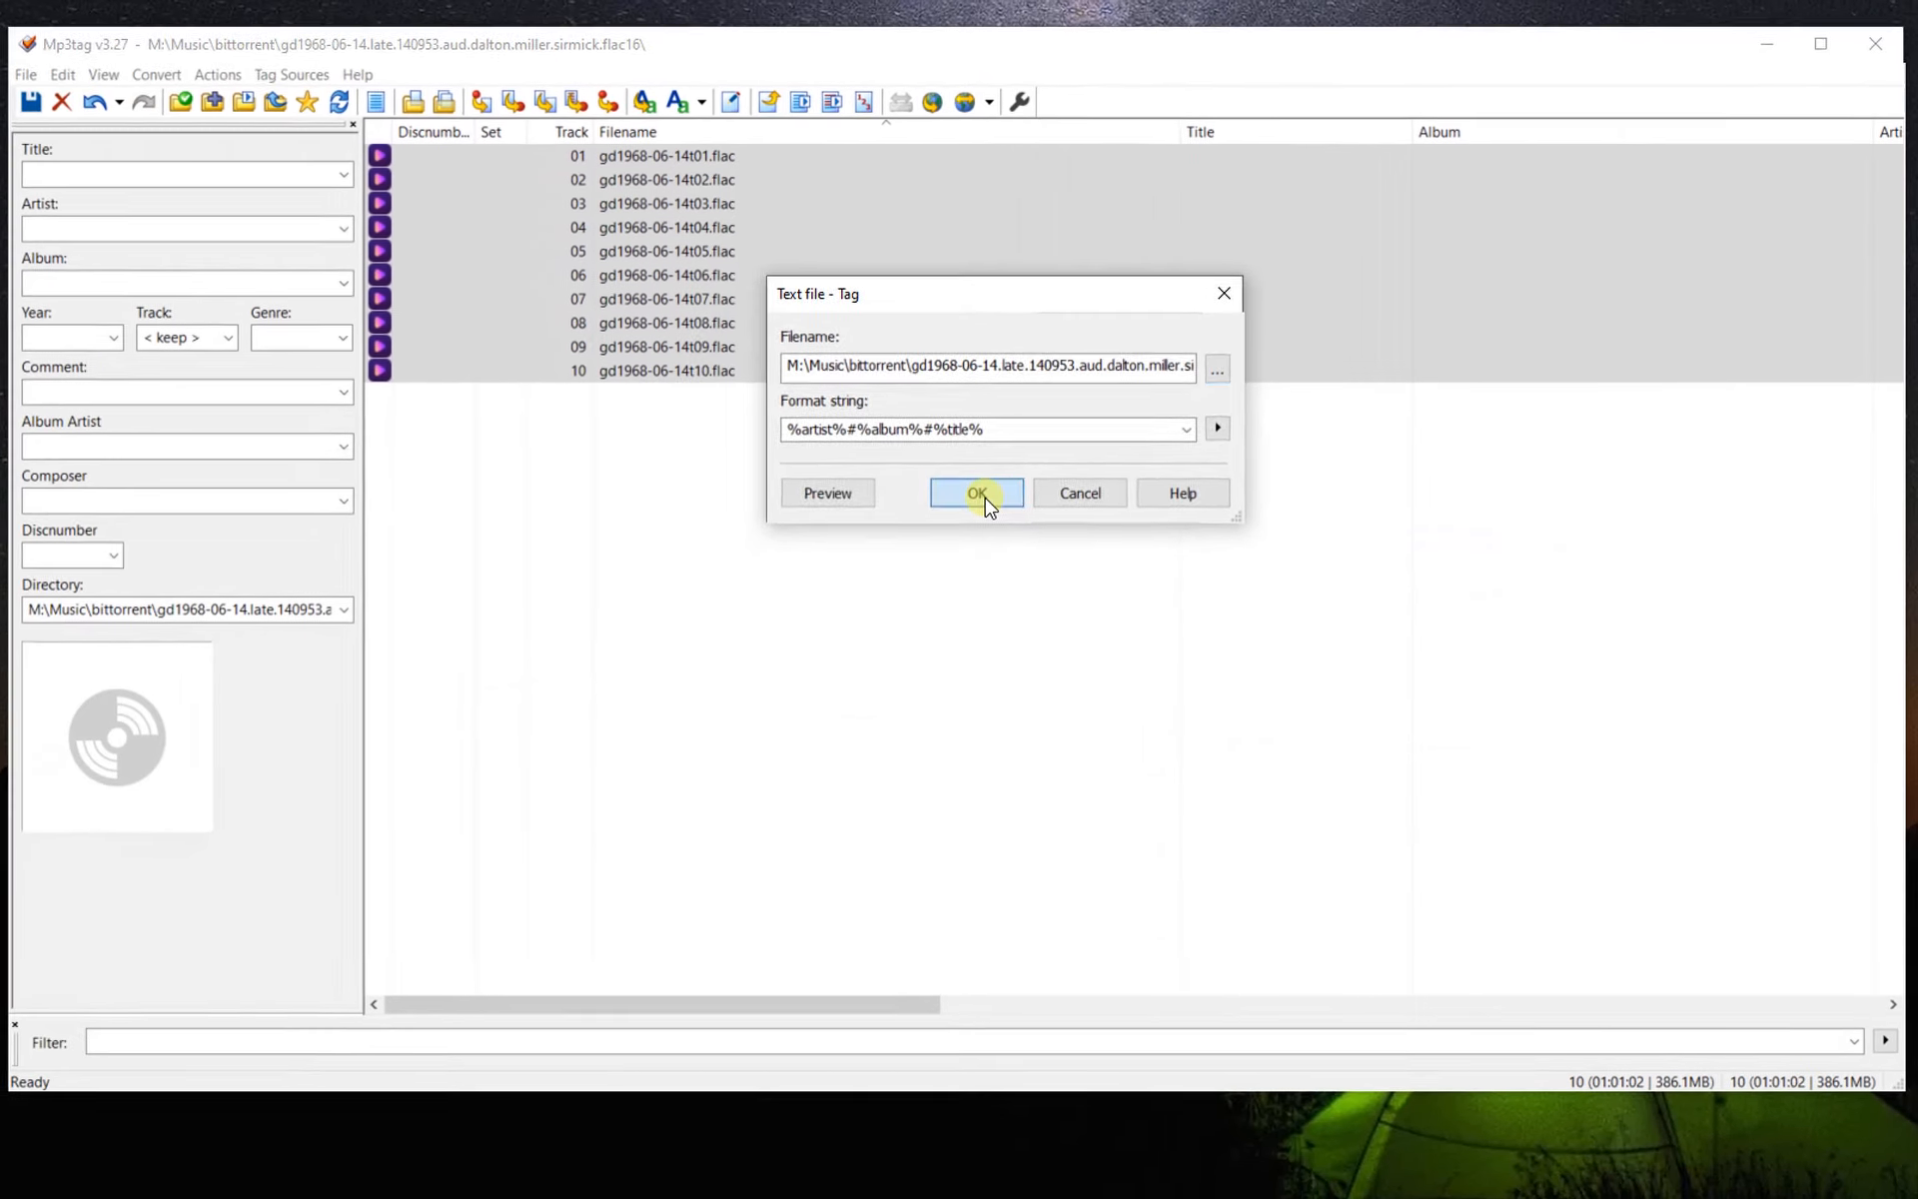
pyautogui.click(845, 542)
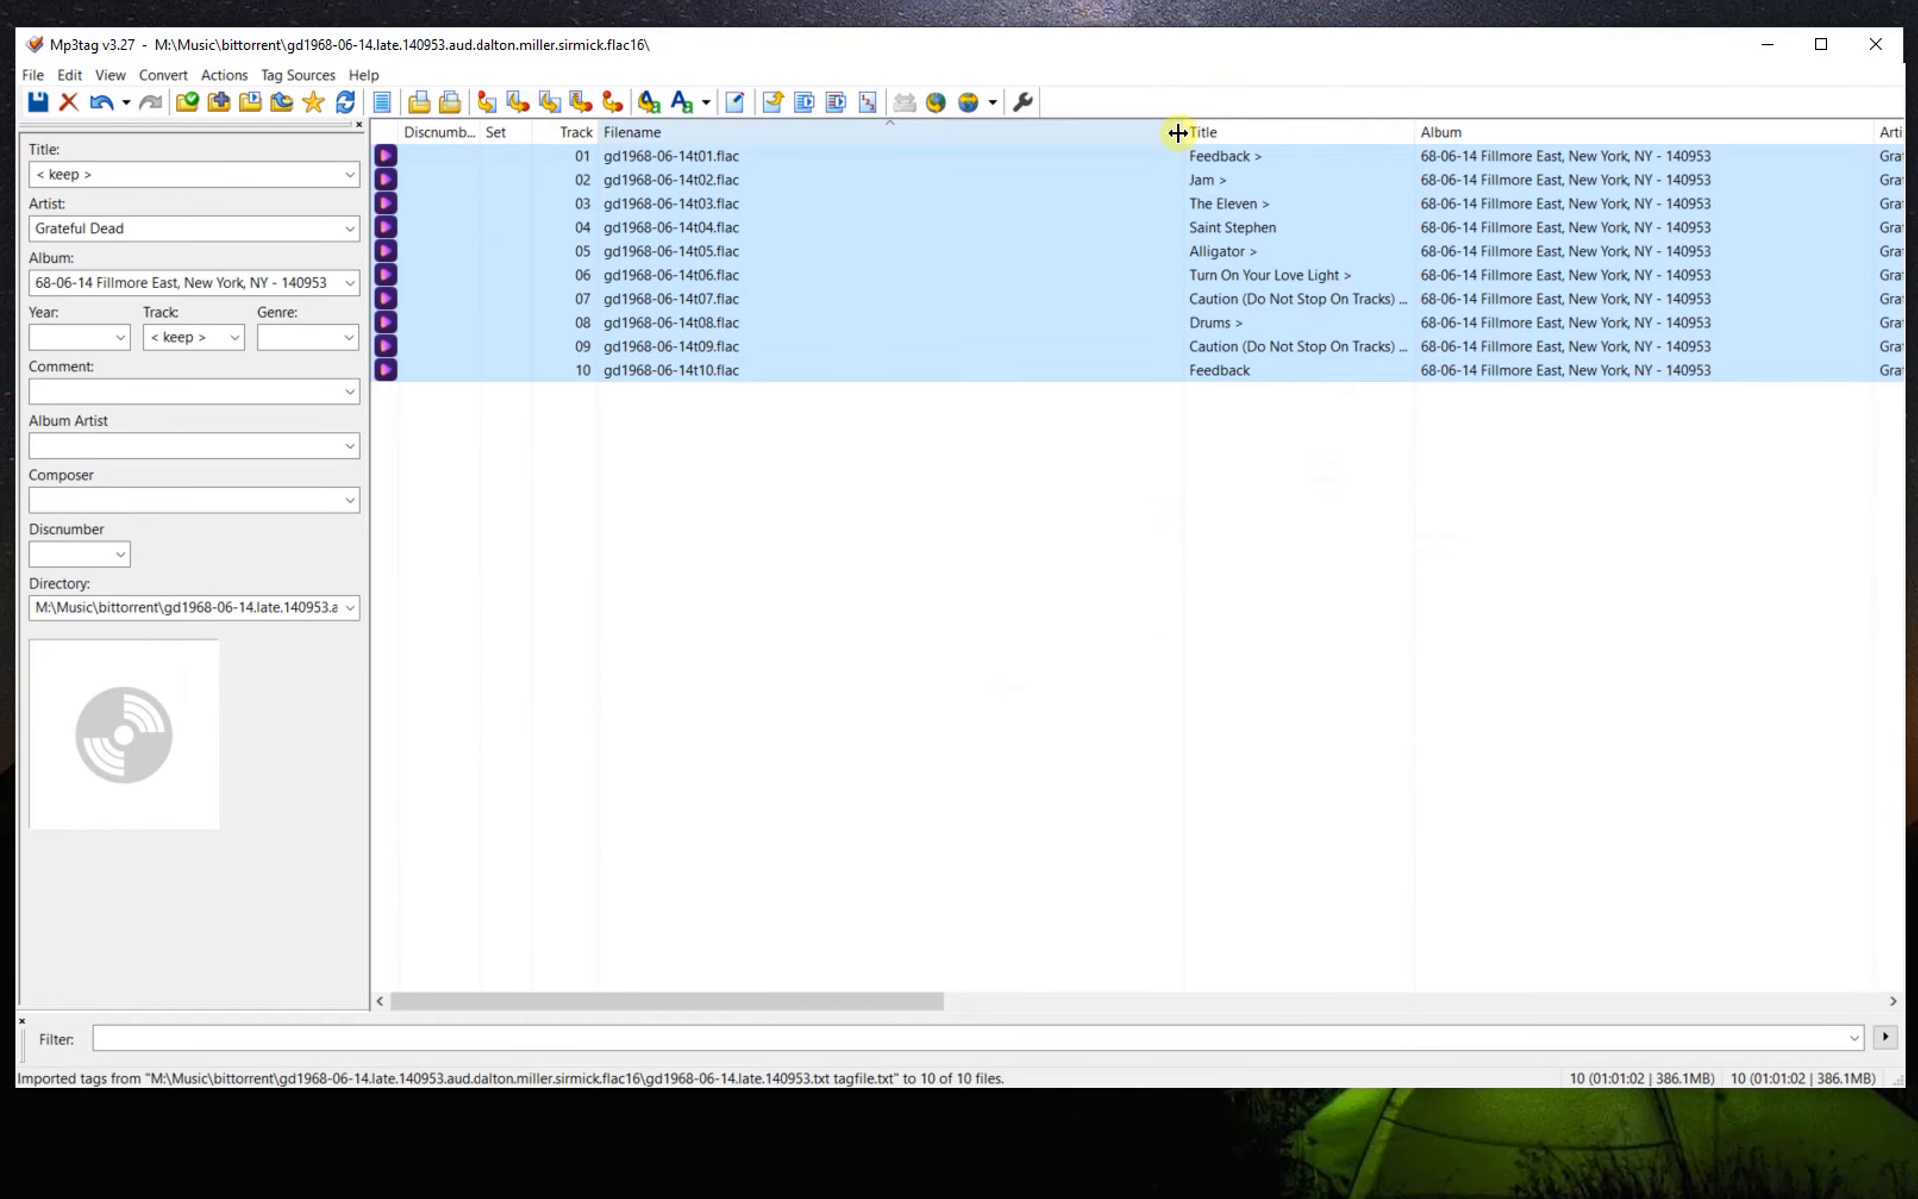
# Narrow the Filename column in Mp3tag, and switch to the tag file in Notepad++ with its window moved below the track list
pyautogui.moveTo(1180, 132); pyautogui.dragTo(840, 136)
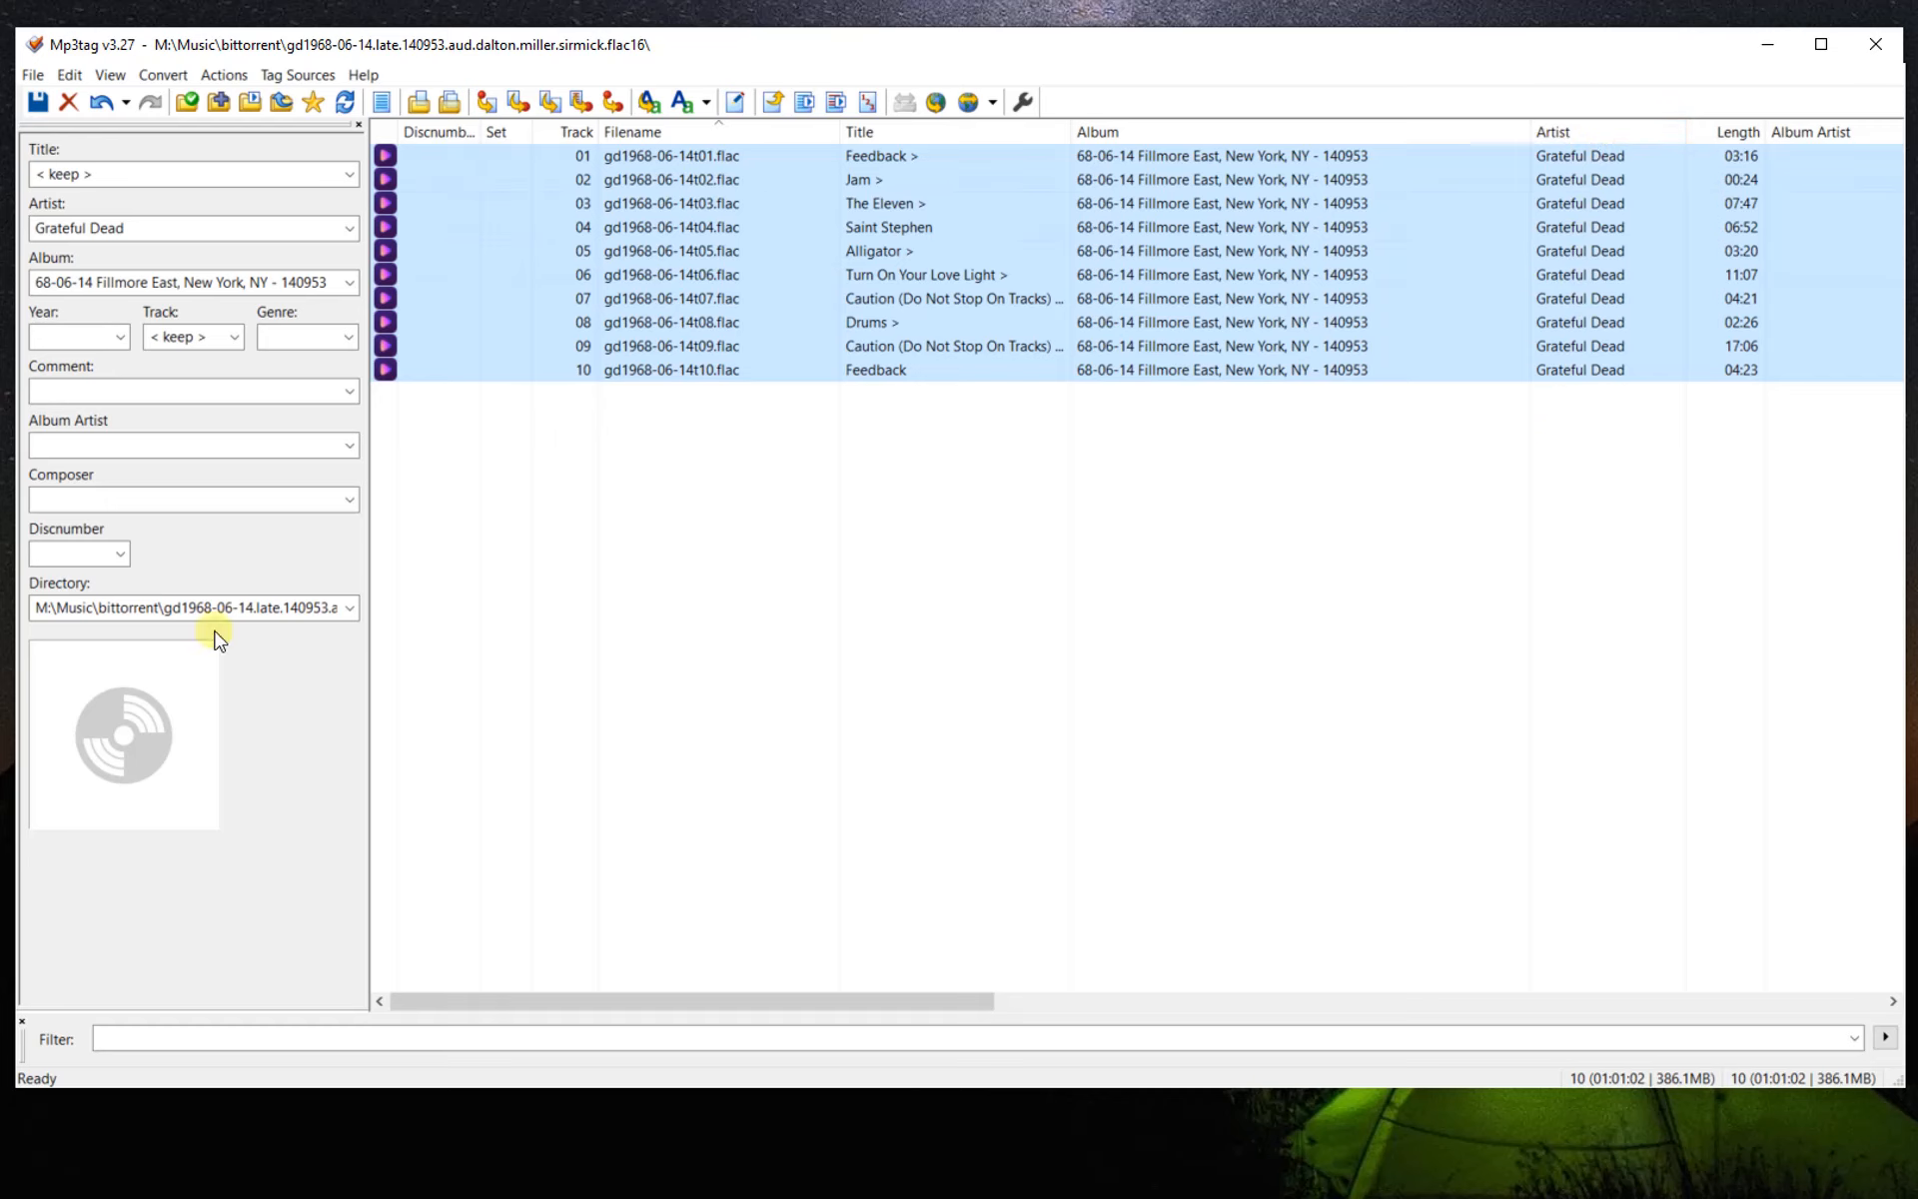
pyautogui.hotkey('alt', 'Tab')
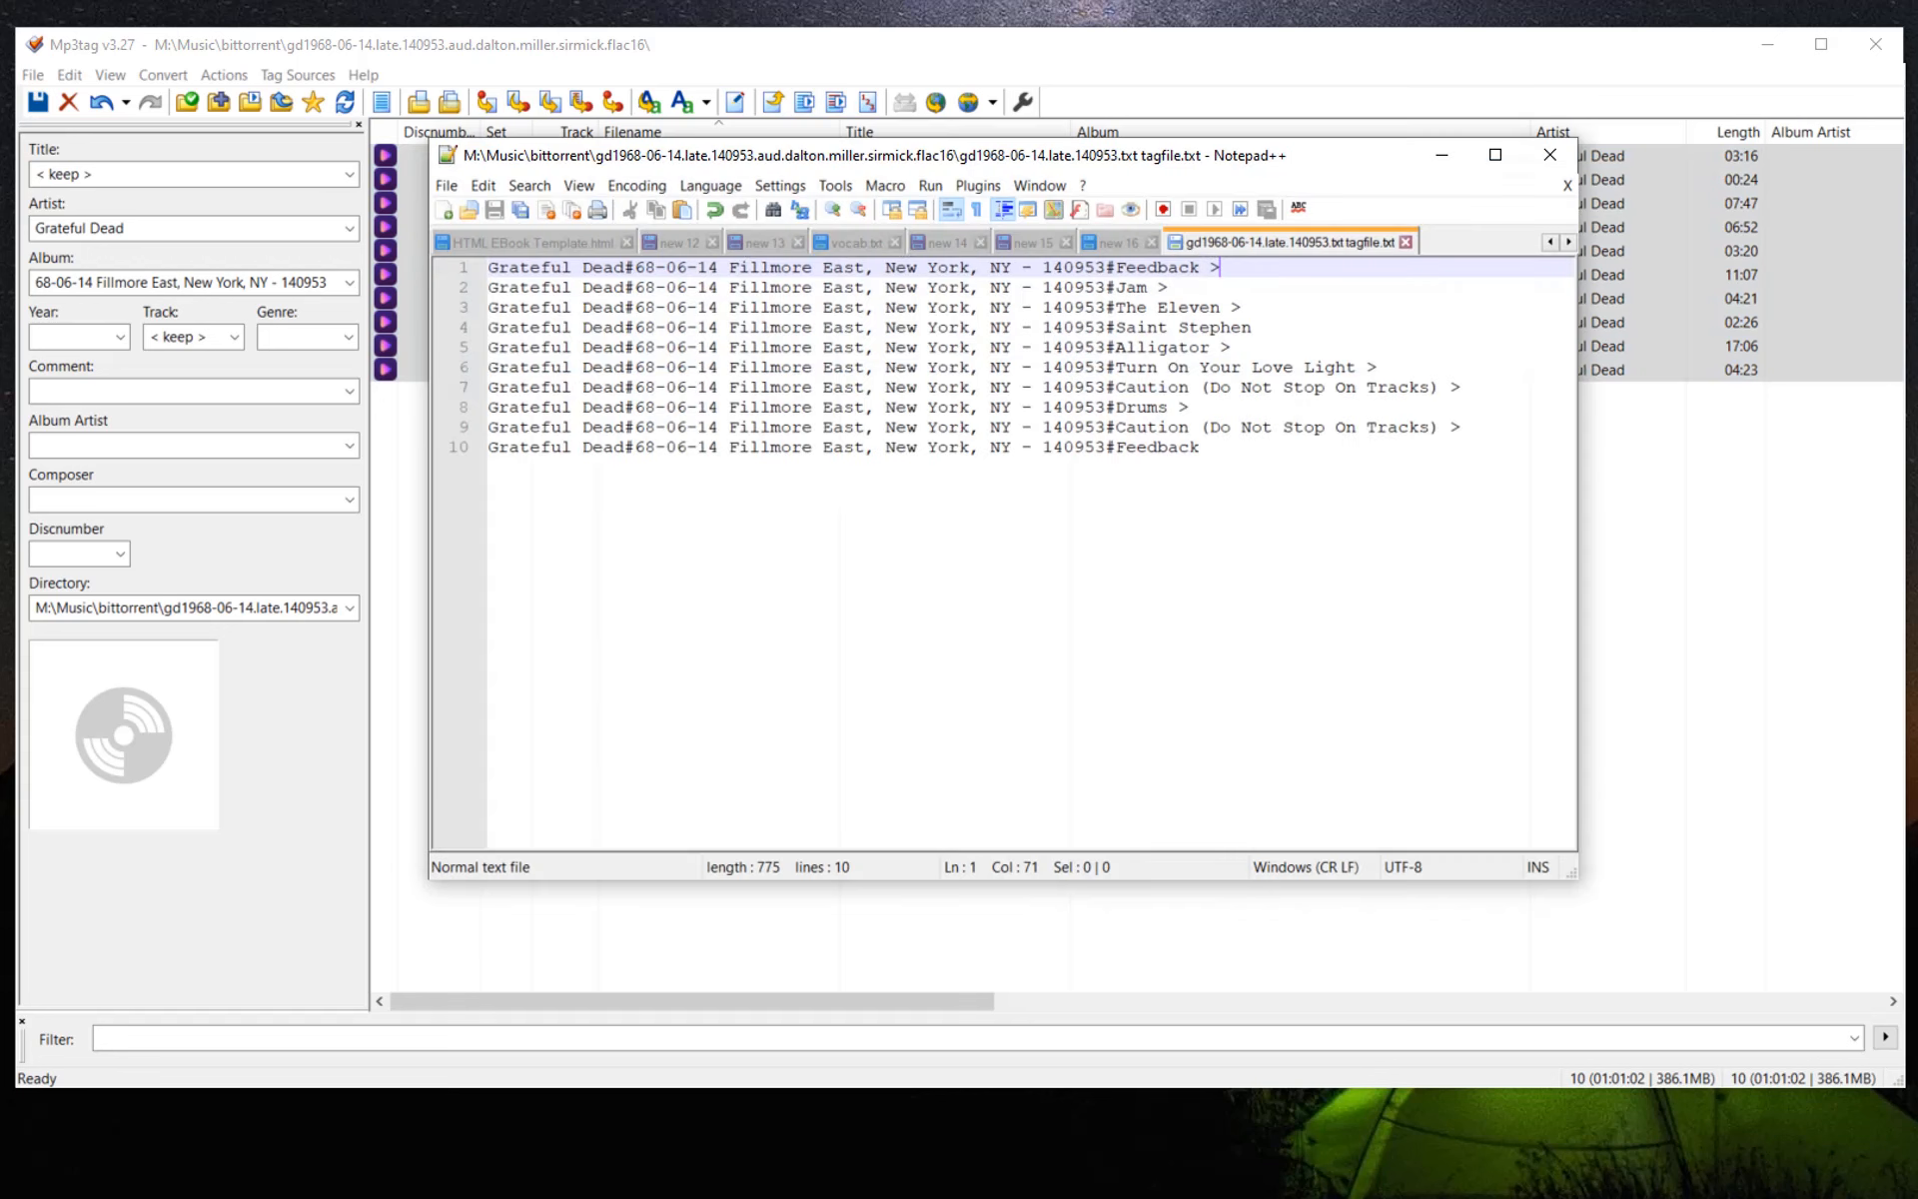
pyautogui.hotkey('ctrl', 'End')
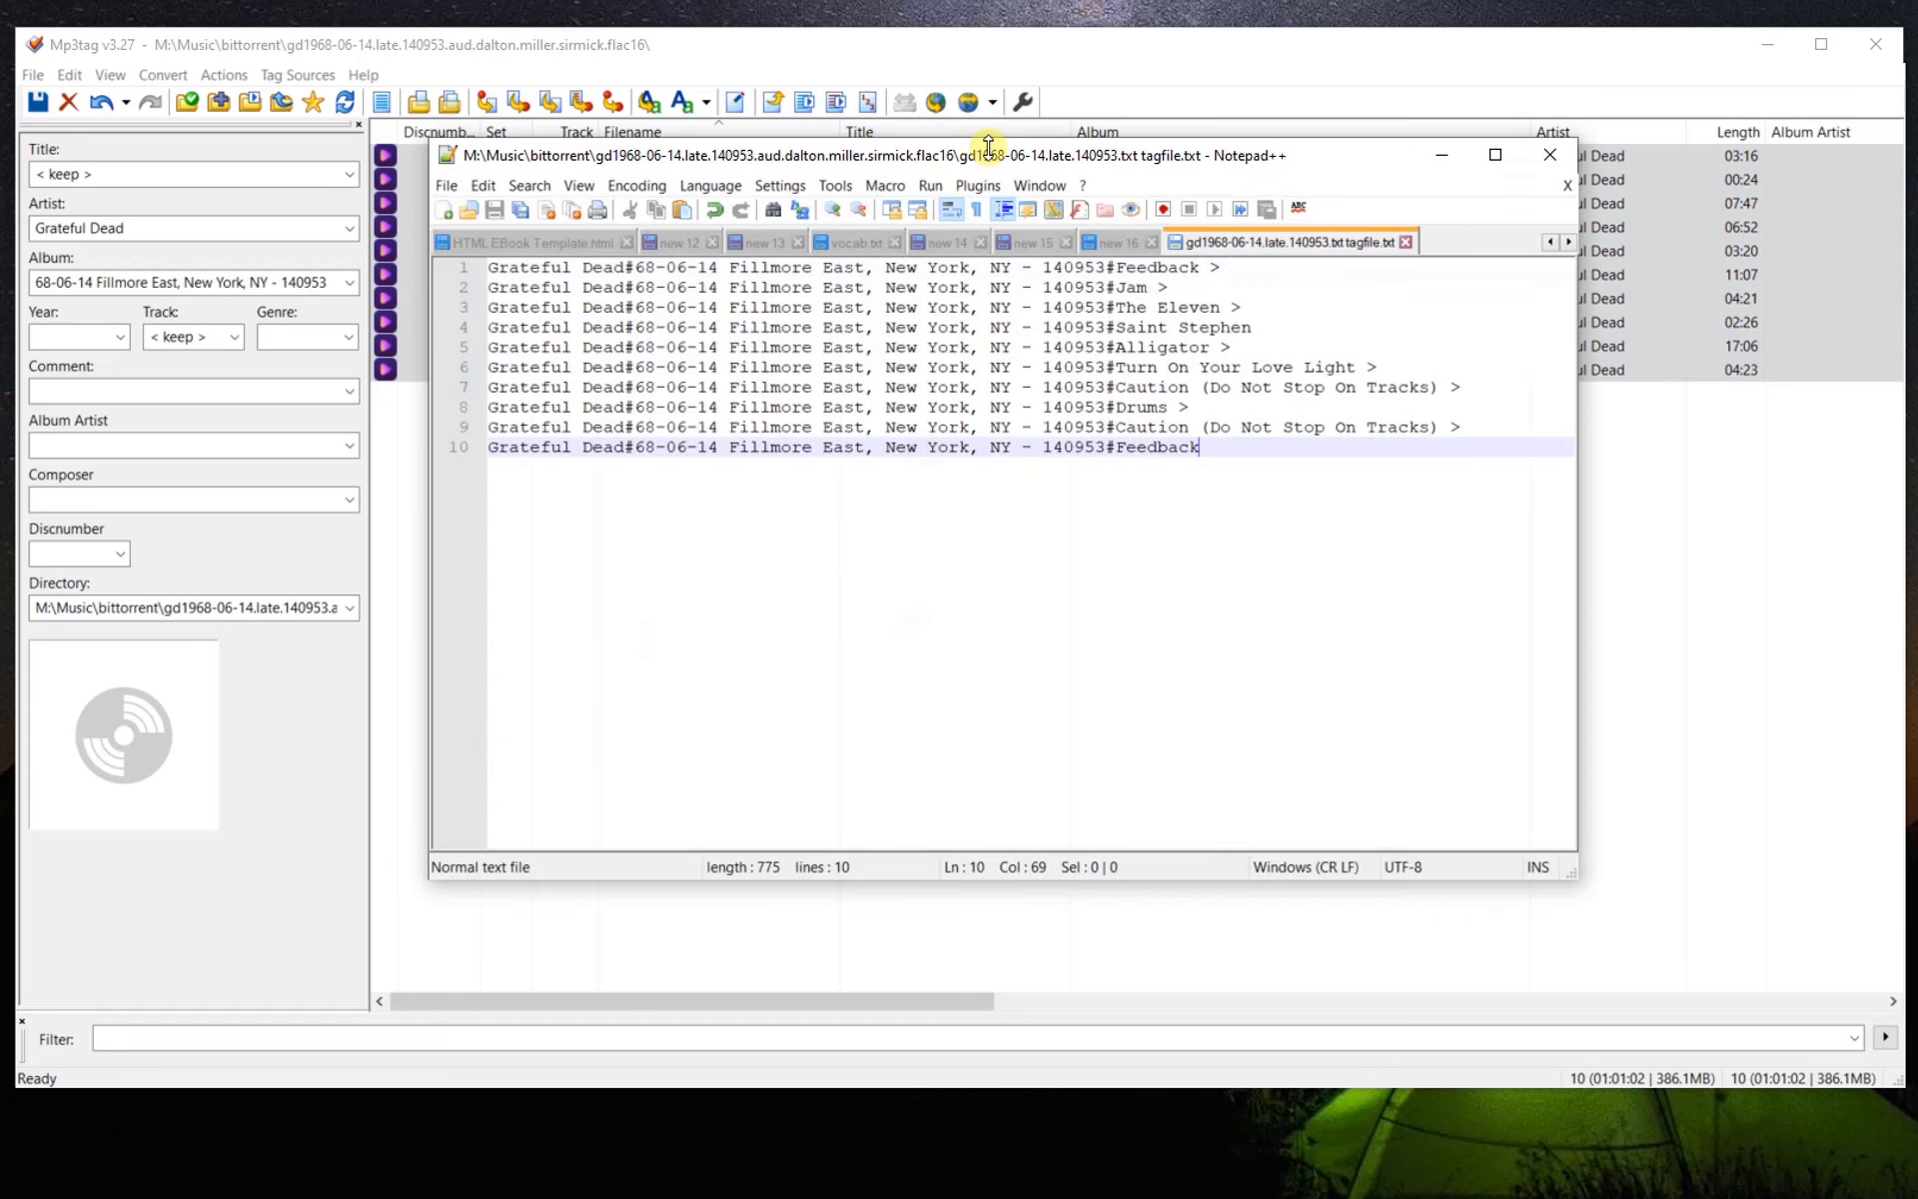
pyautogui.moveTo(992, 163); pyautogui.dragTo(1135, 437)
pyautogui.click(749, 569)
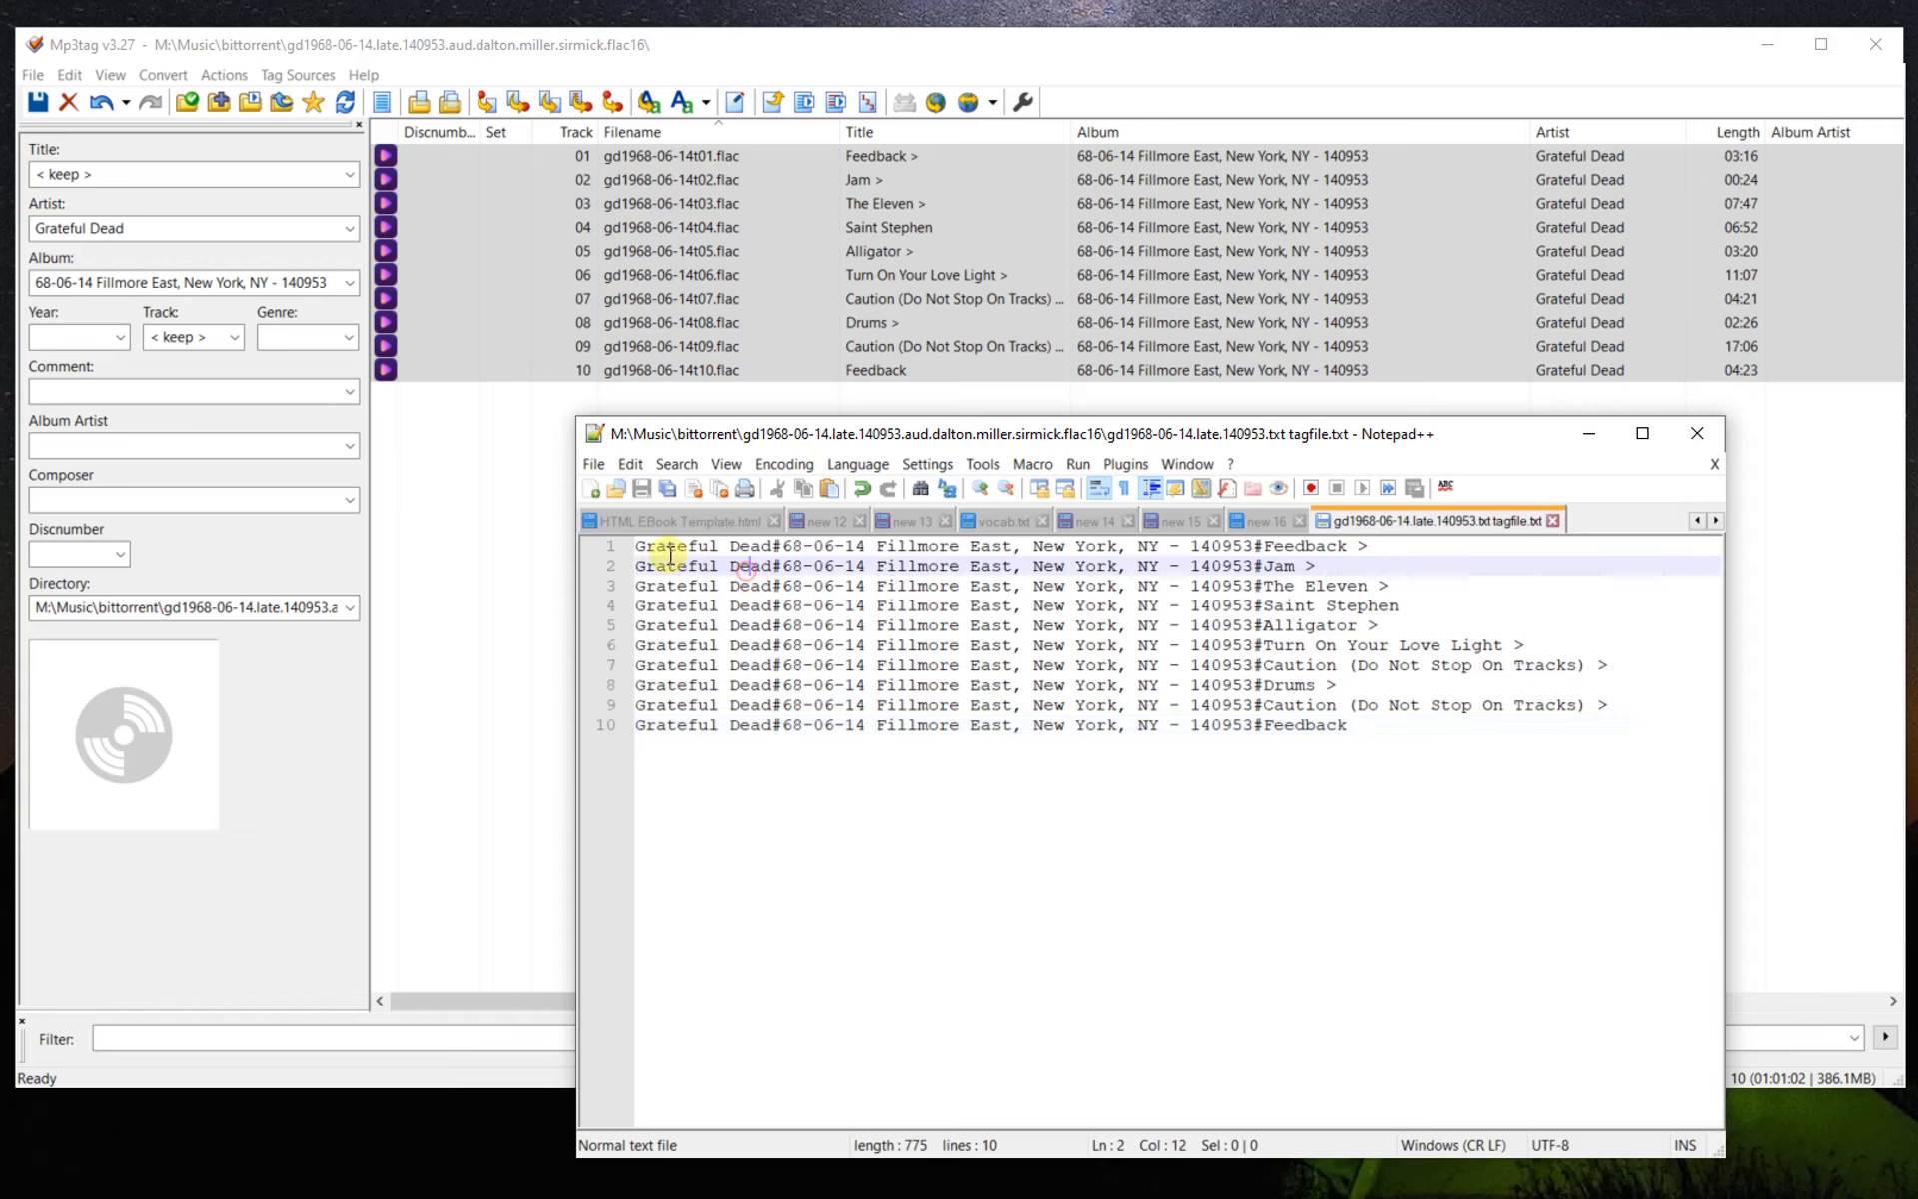
# Compare the # delimited artist and album parts of the tag file's first line with the Artist and Album columns in Mp3tag
pyautogui.moveTo(634, 546); pyautogui.dragTo(762, 553)
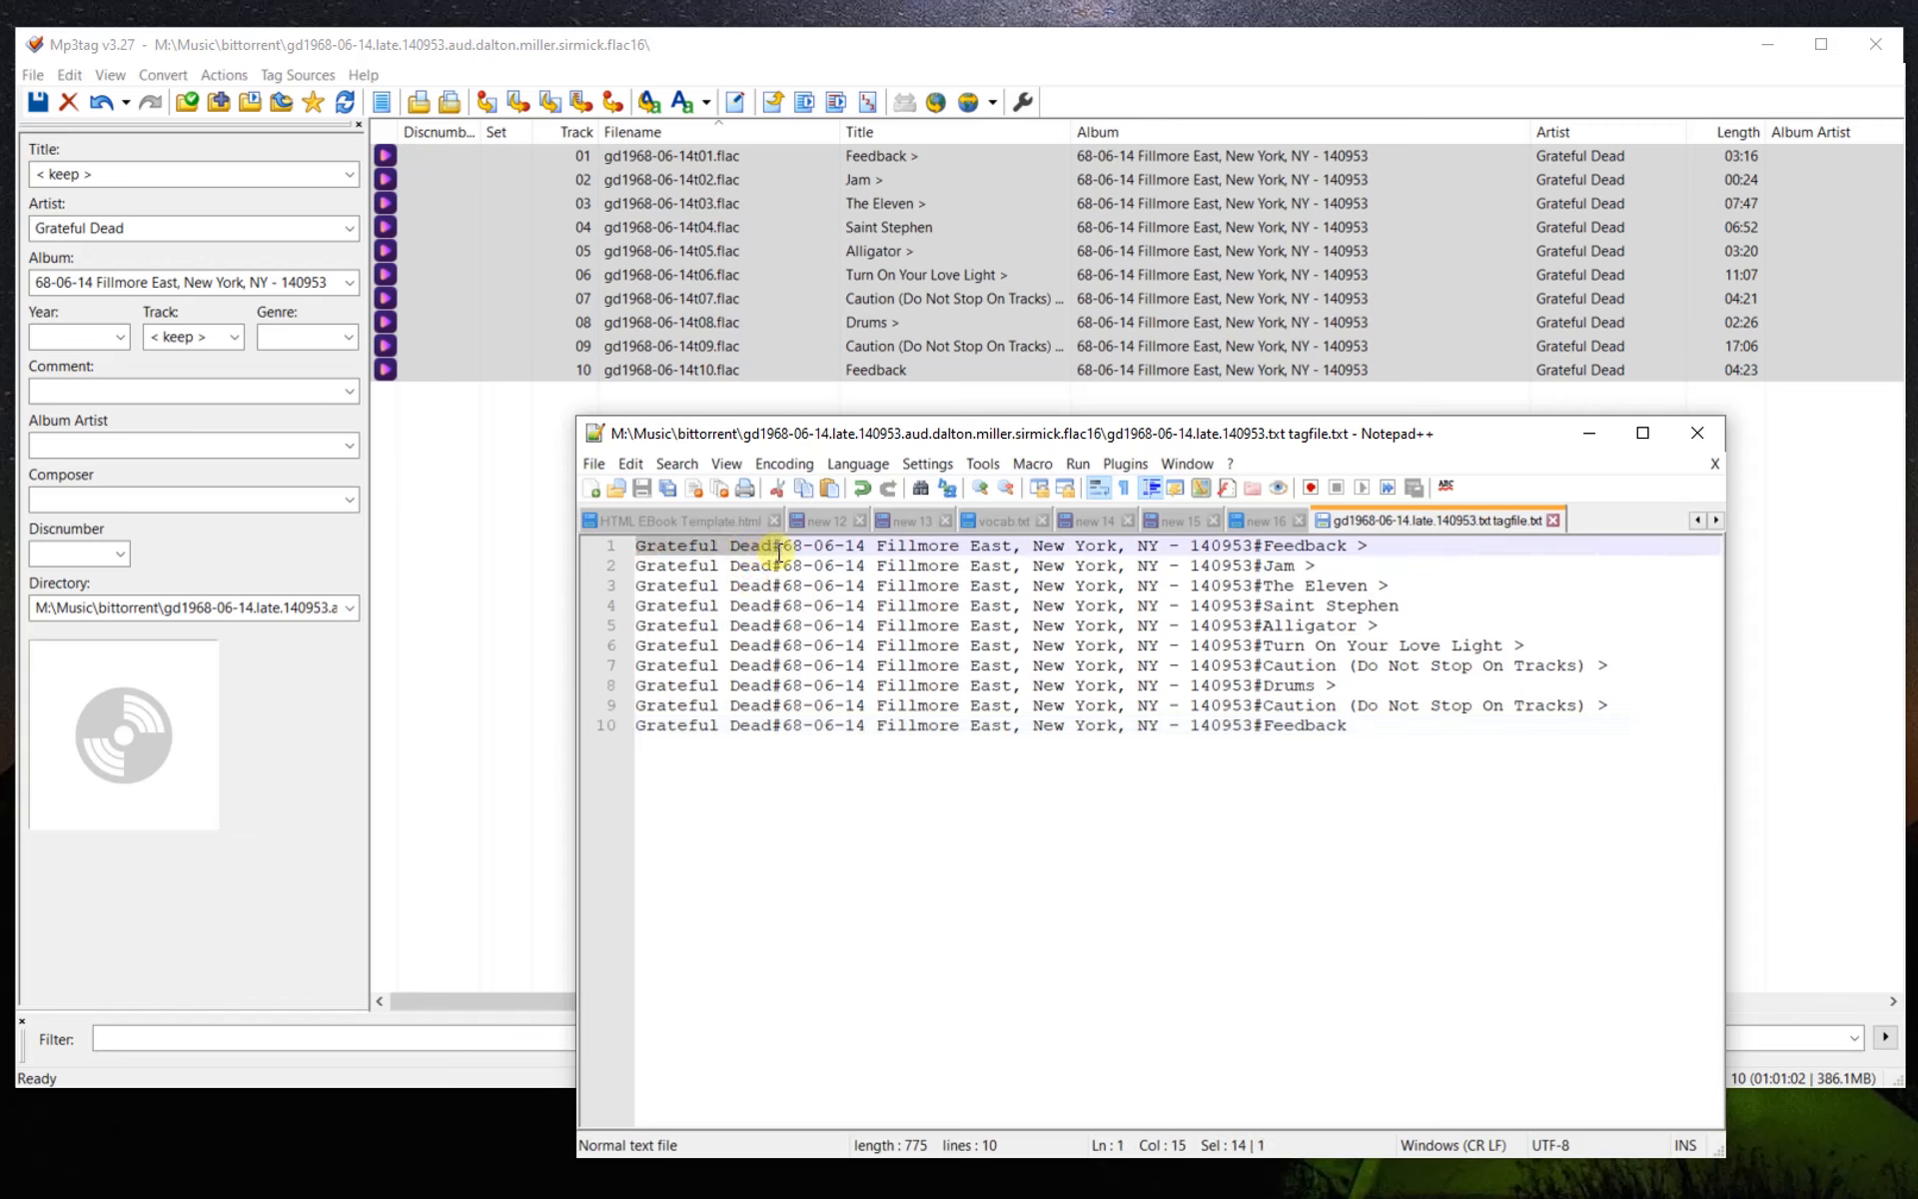
pyautogui.click(780, 548)
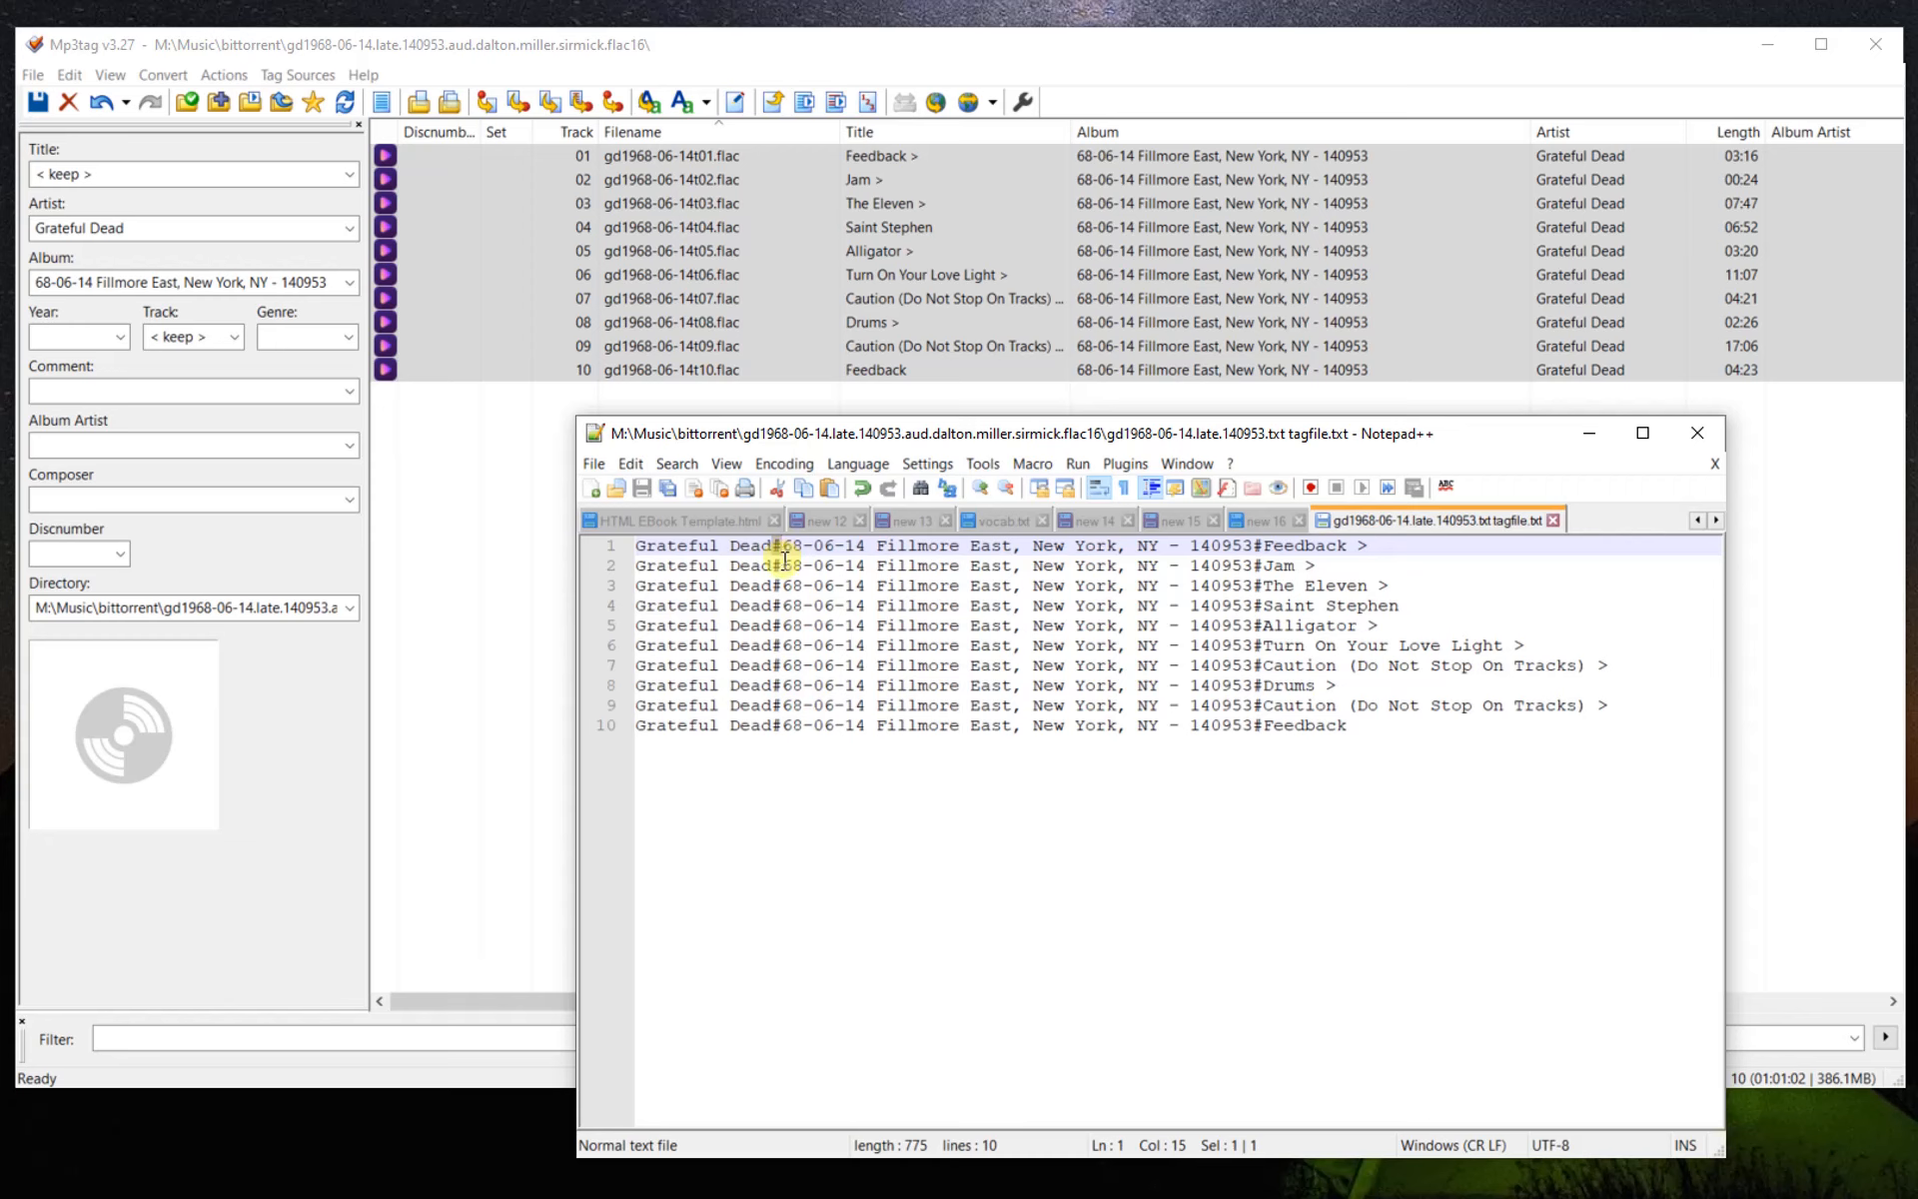
pyautogui.click(876, 566)
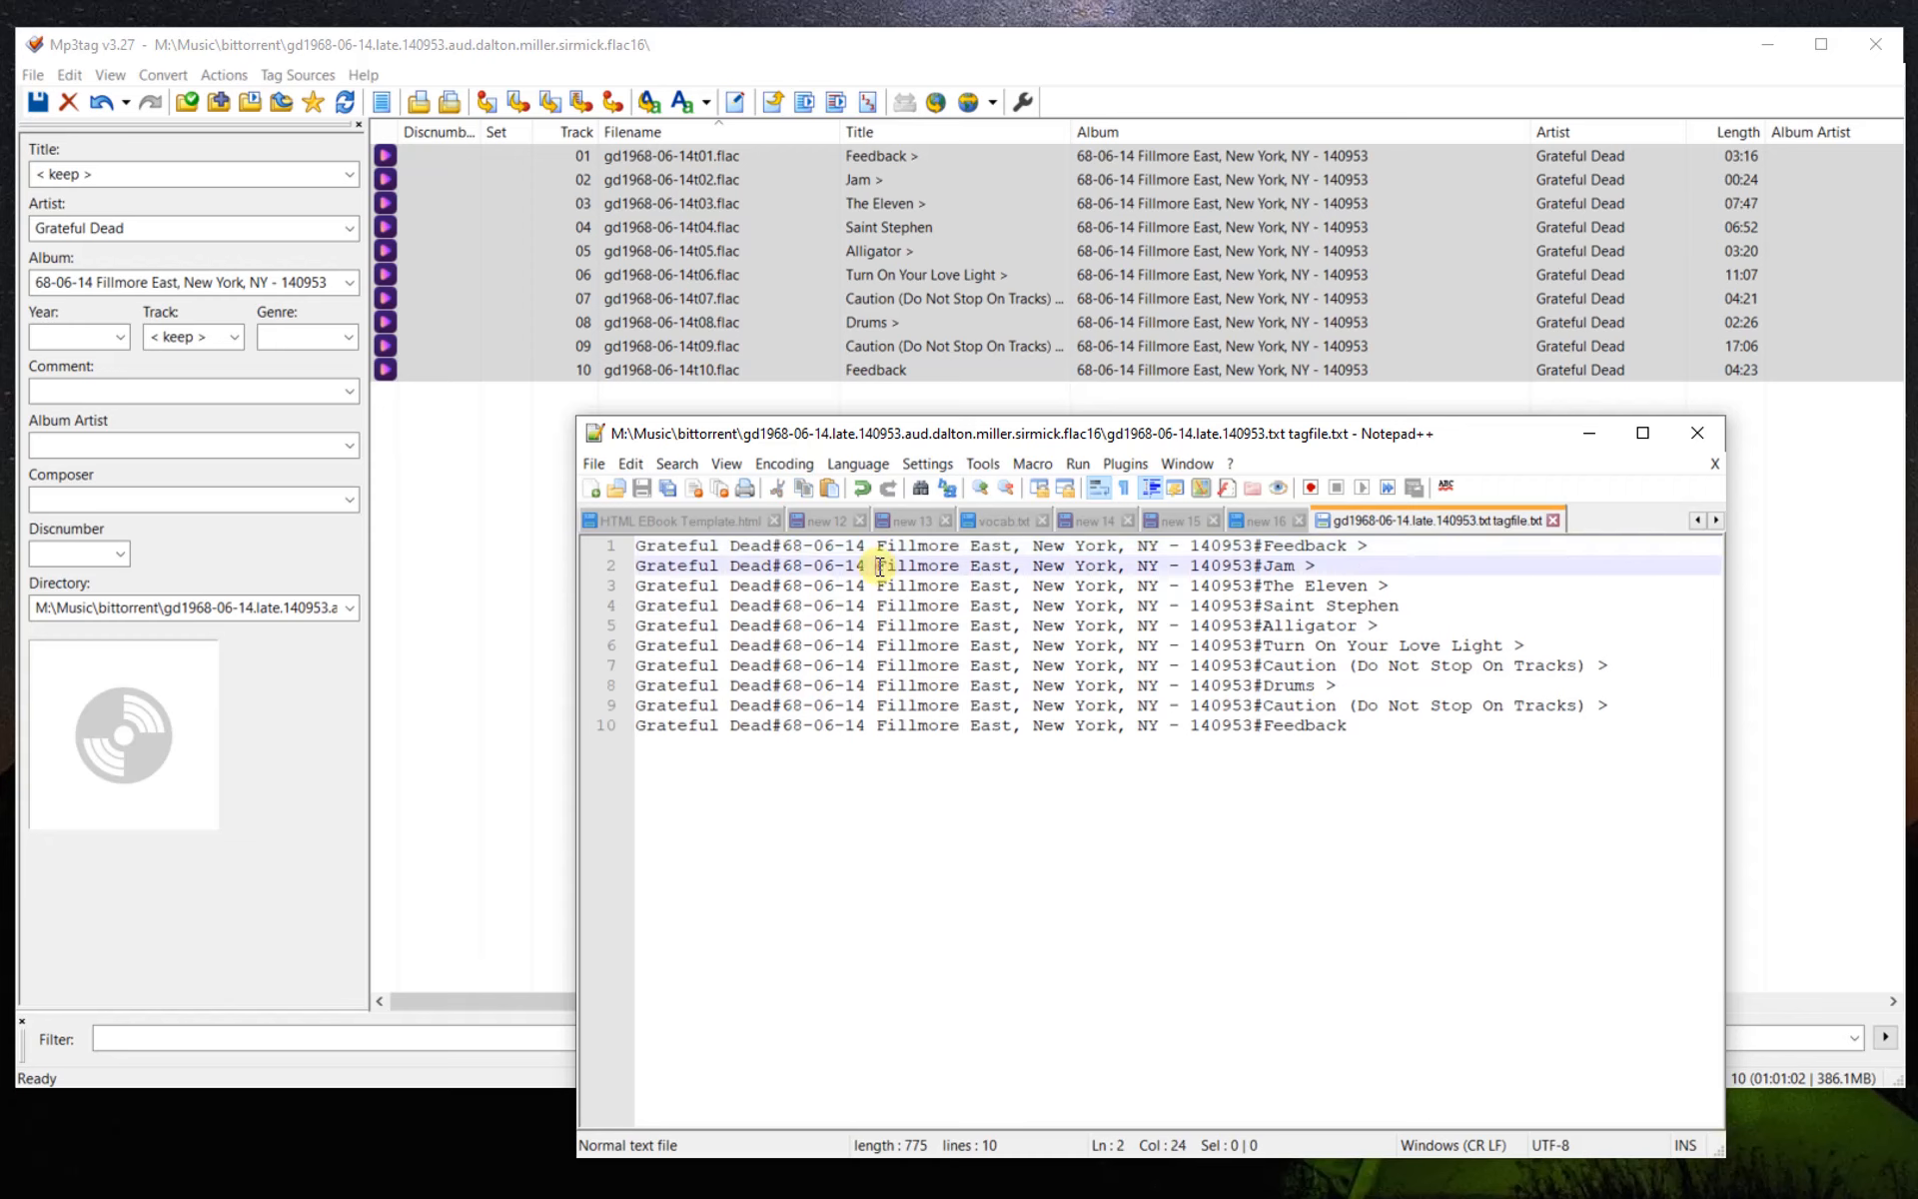
pyautogui.moveTo(785, 547); pyautogui.dragTo(1258, 548)
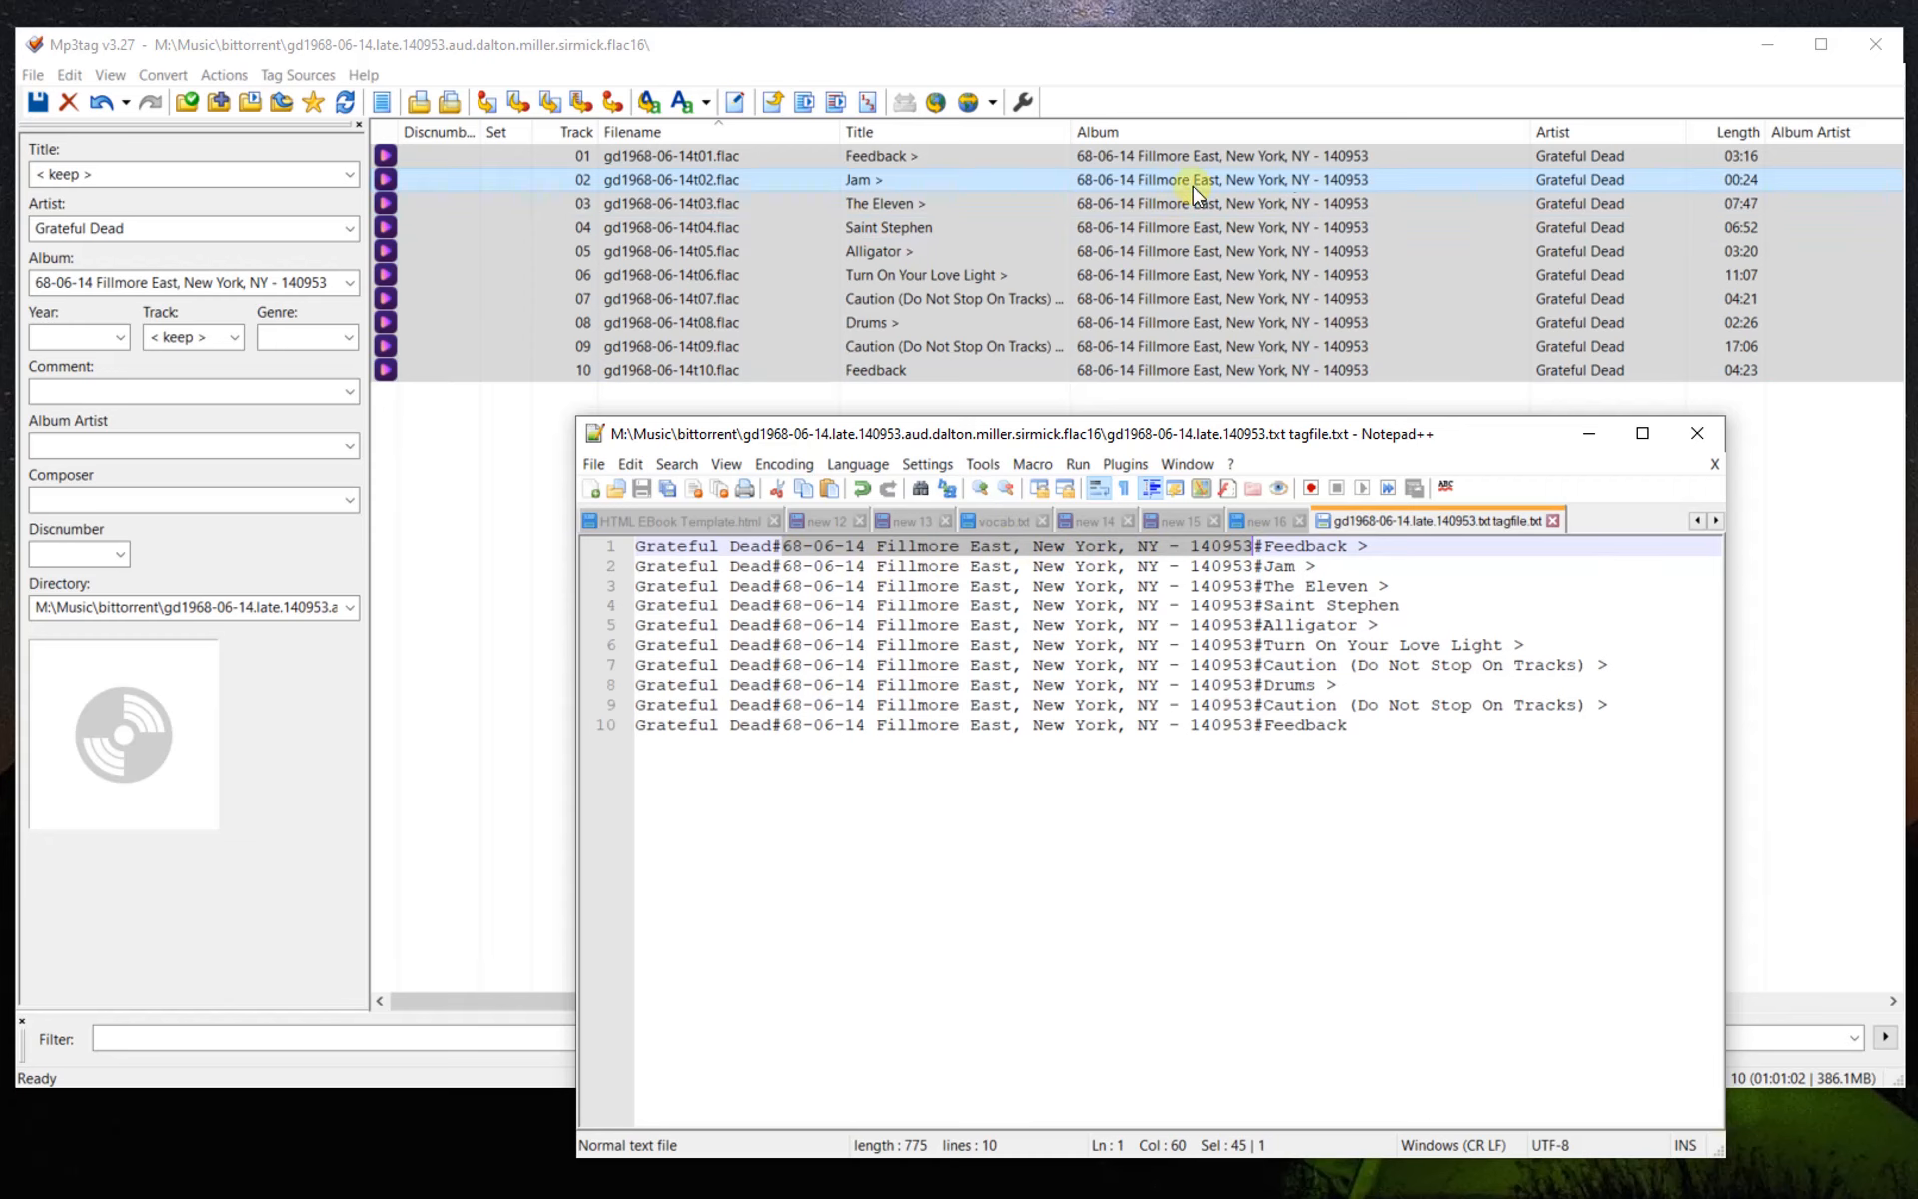
pyautogui.click(1342, 137)
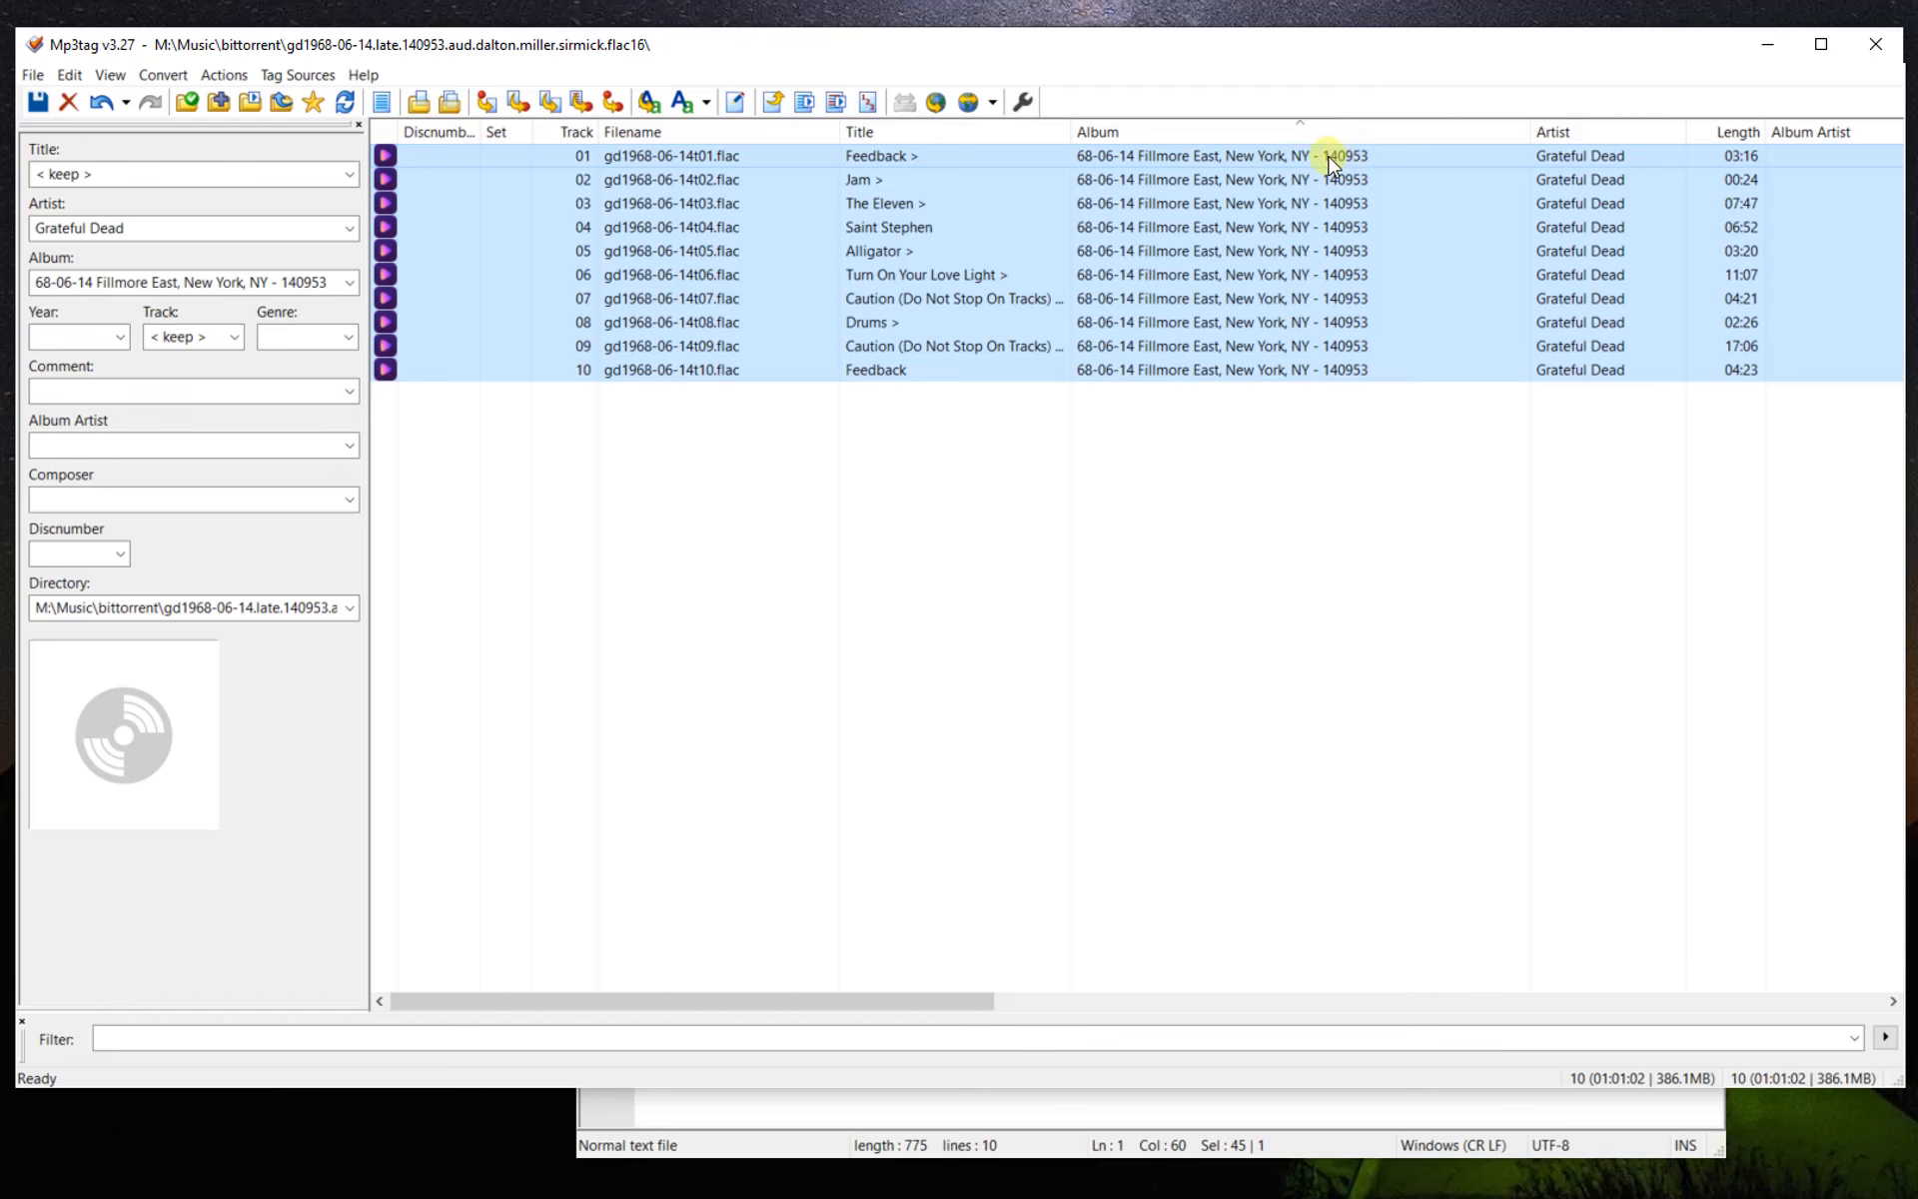
pyautogui.hotkey('alt', 'Tab')
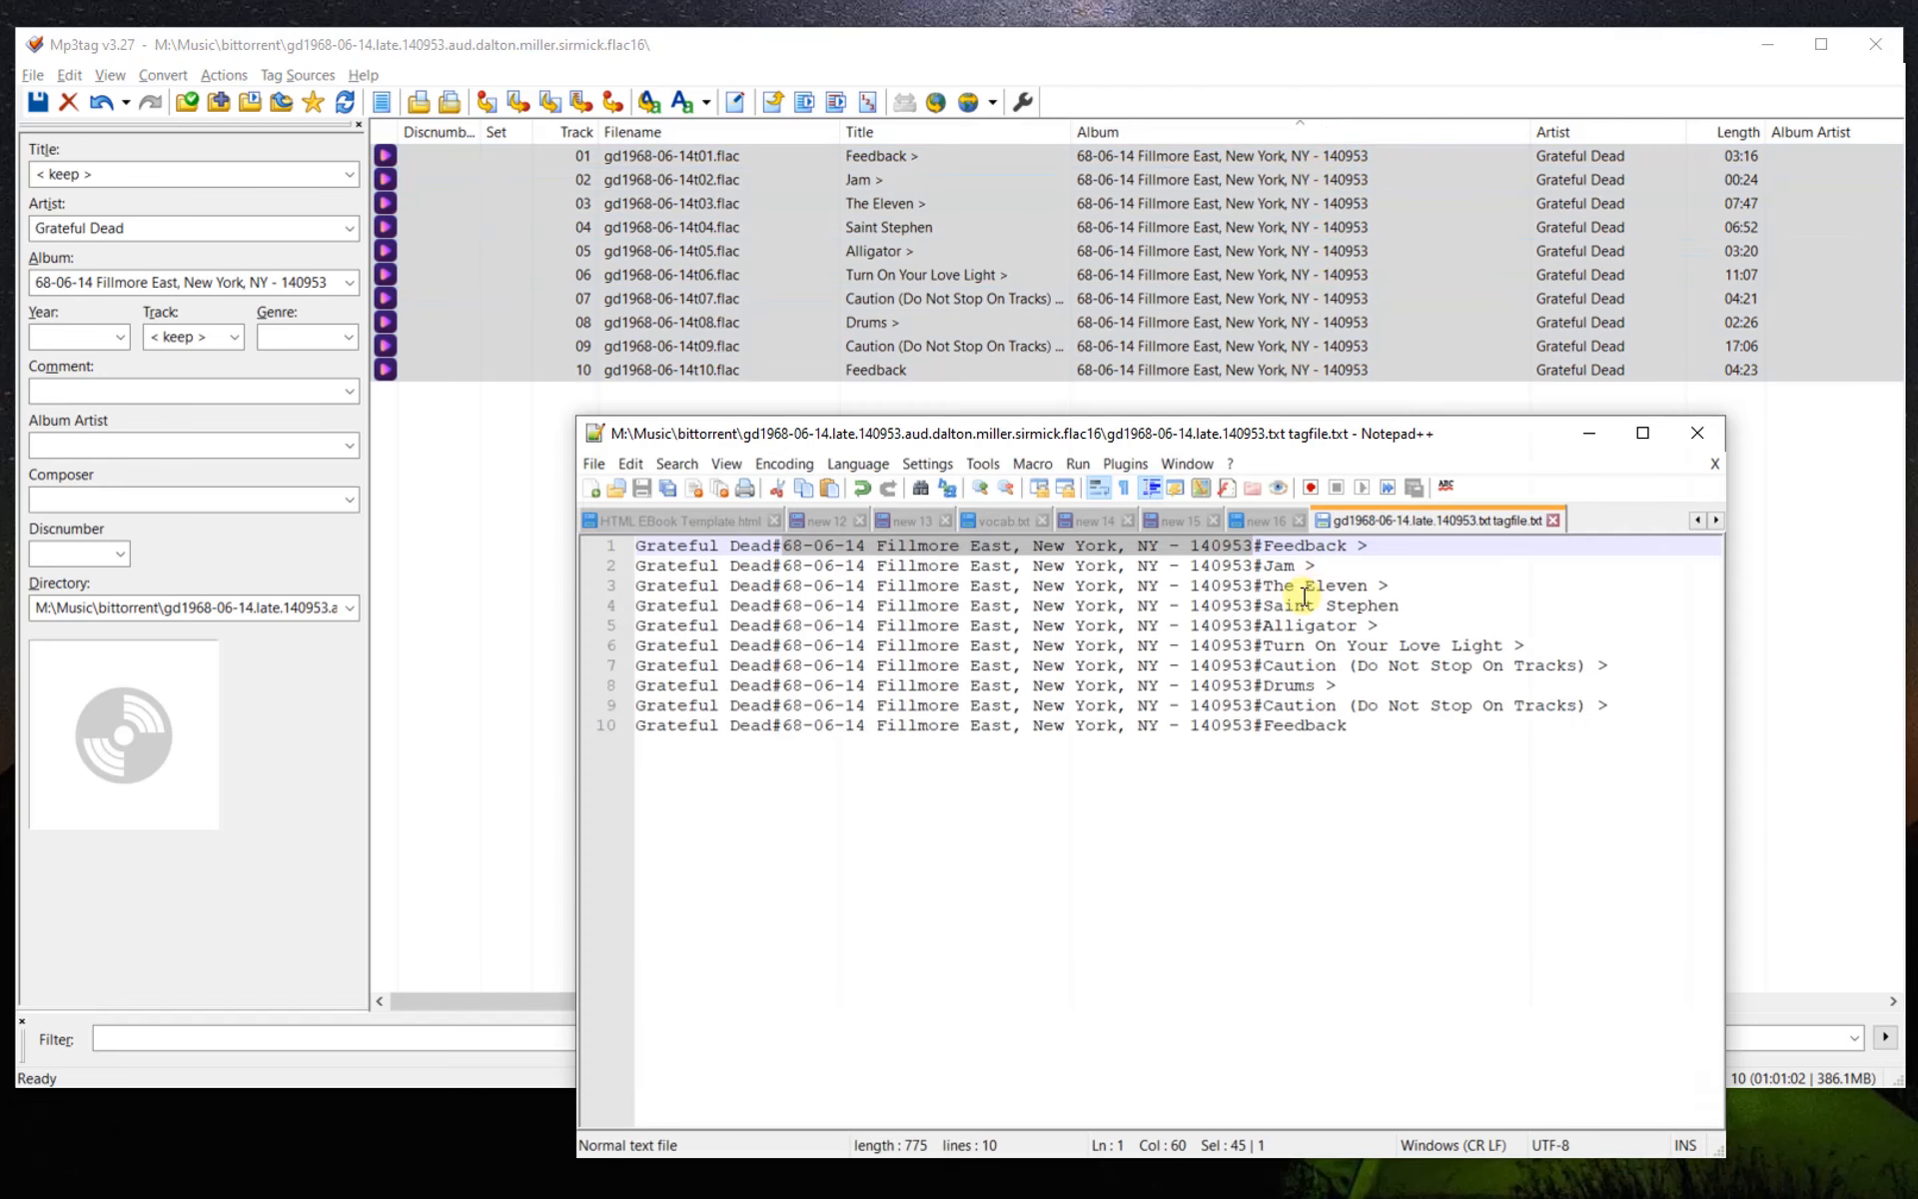
# Examine the song titles after the last # in the tag file, including the trailing ">" on the first line
pyautogui.click(1189, 566)
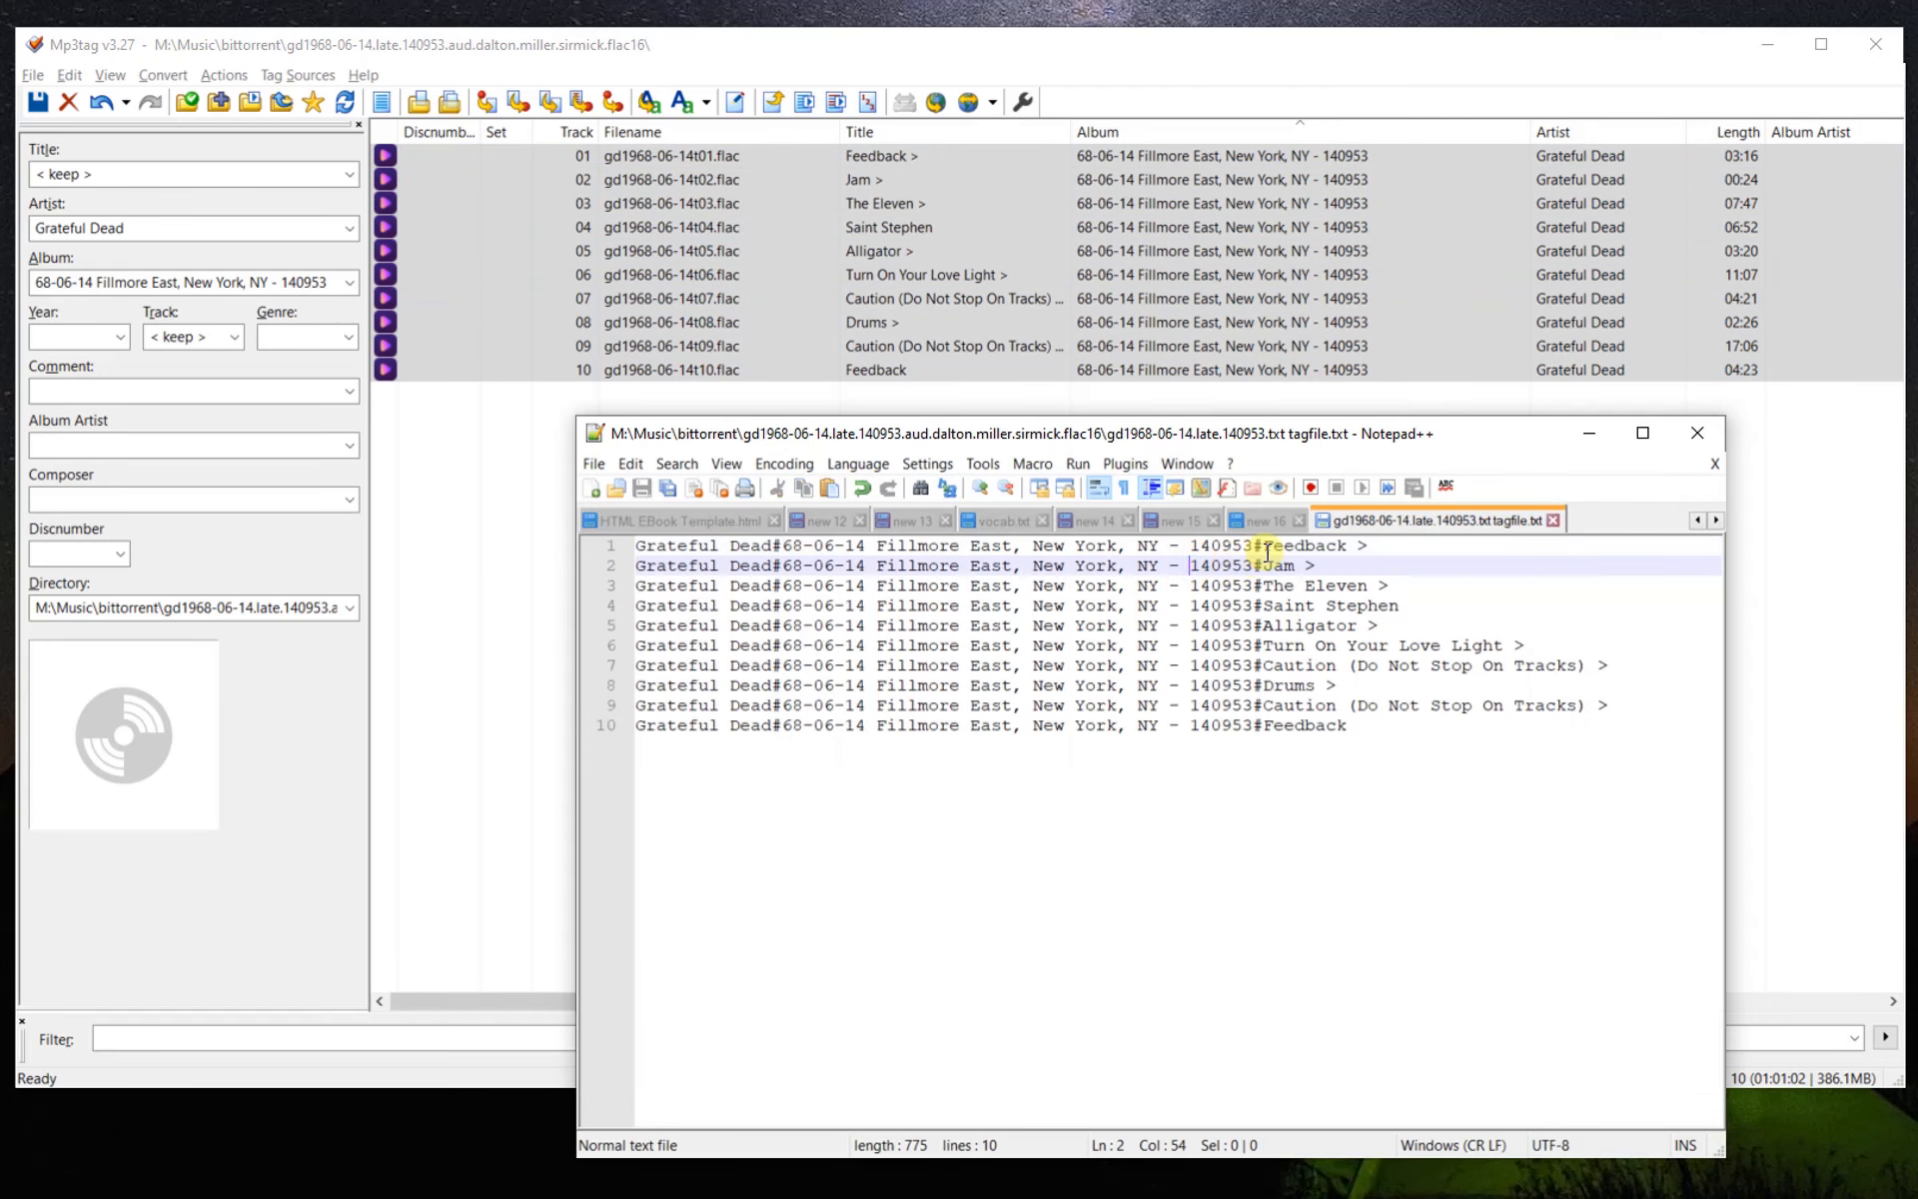
pyautogui.moveTo(1264, 546); pyautogui.dragTo(1310, 557)
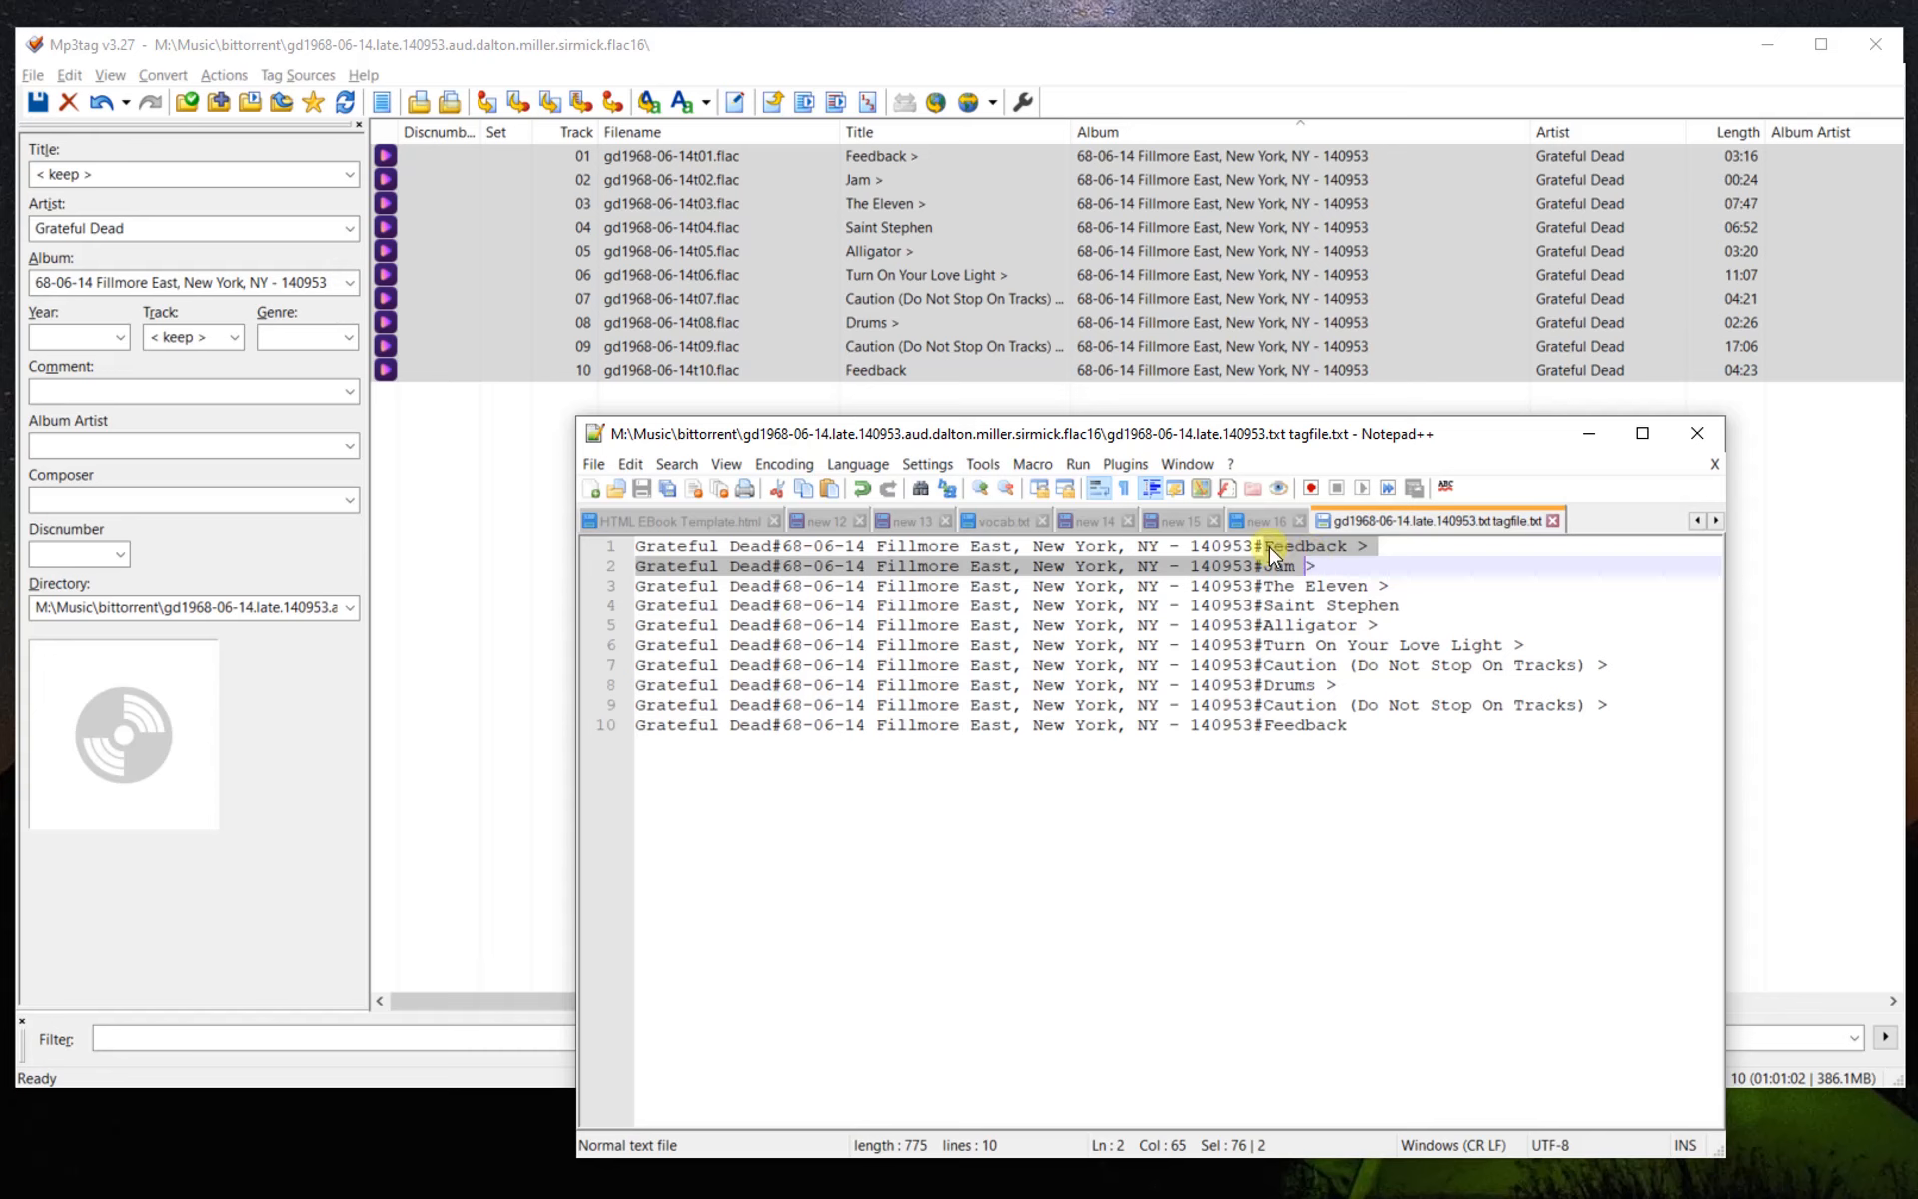
pyautogui.click(1263, 544)
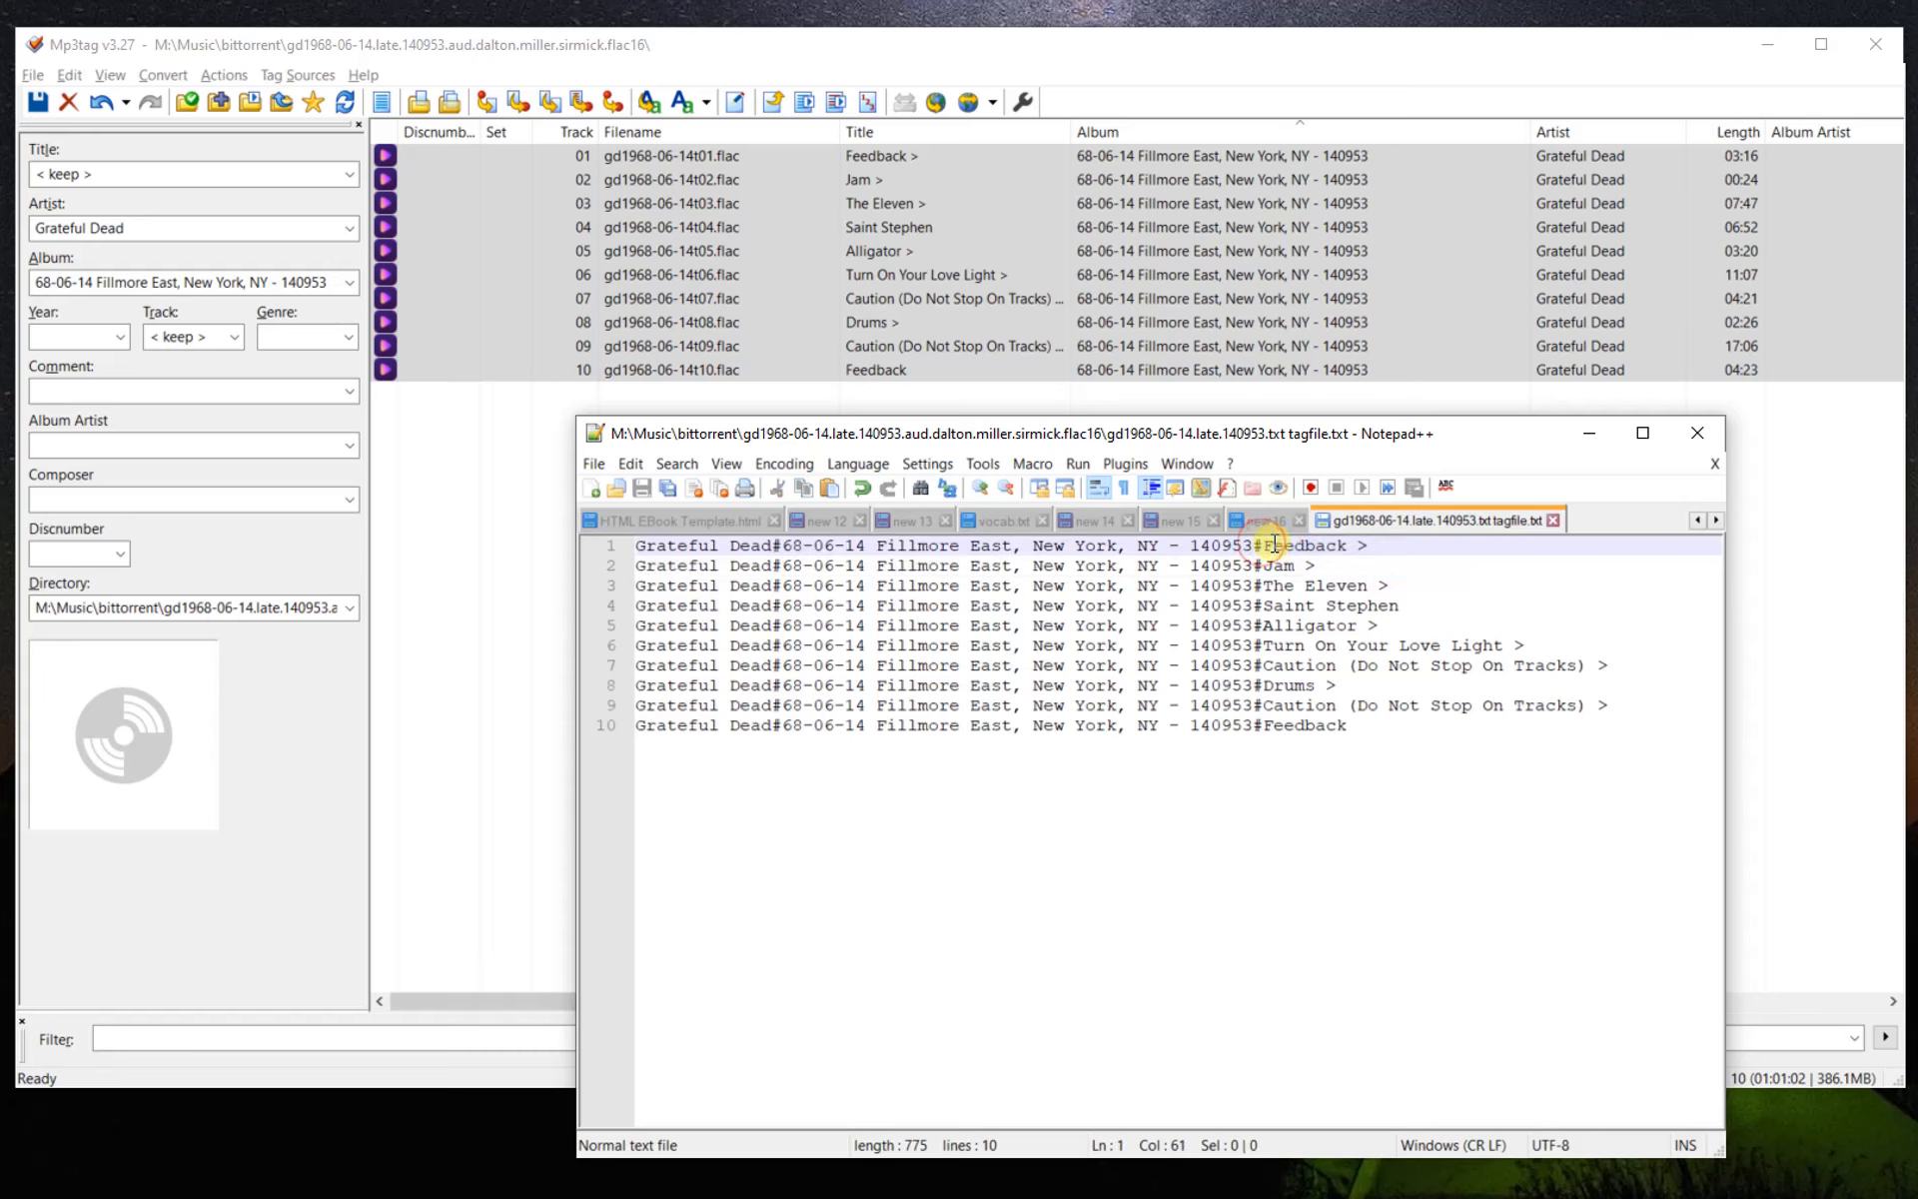
pyautogui.moveTo(1263, 546); pyautogui.dragTo(1372, 546)
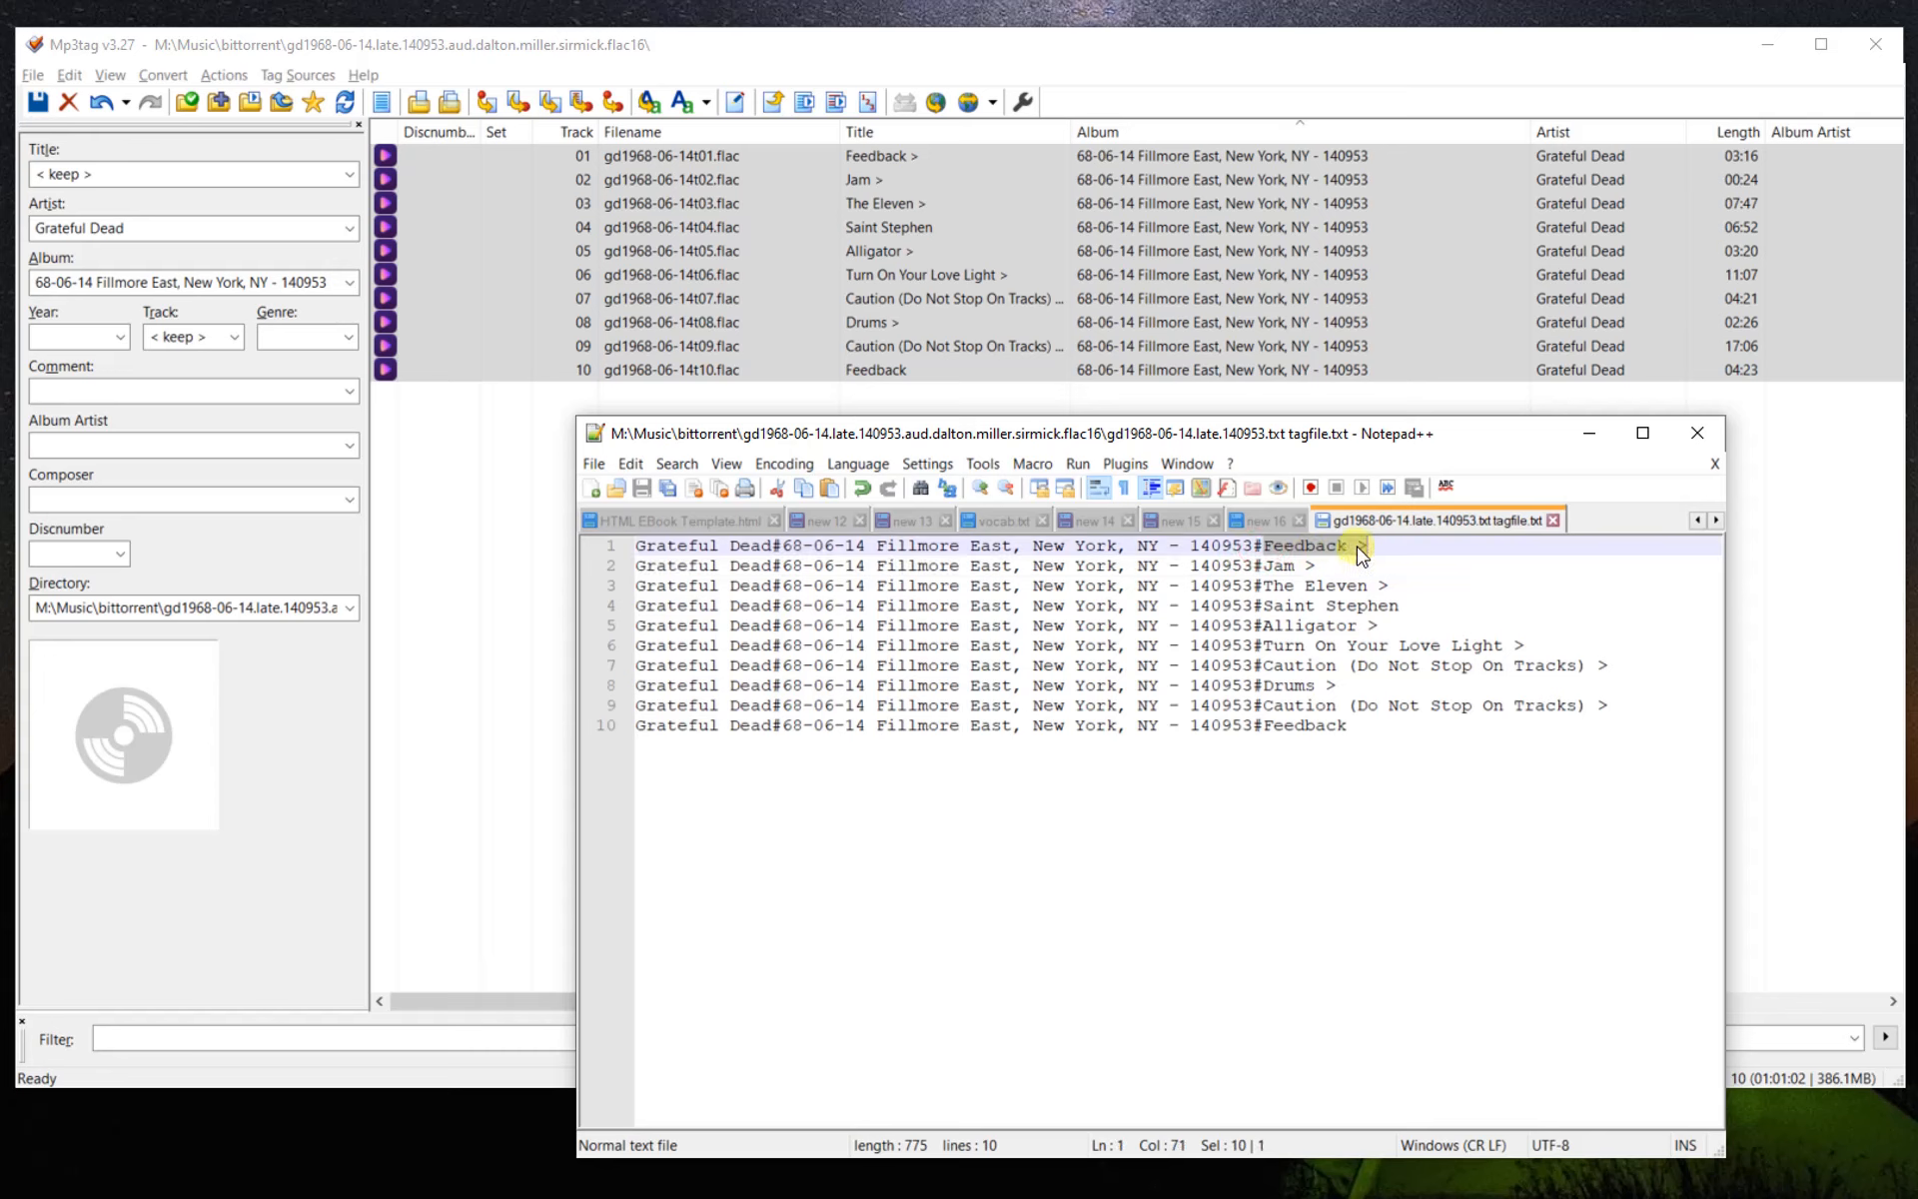
pyautogui.click(1369, 546)
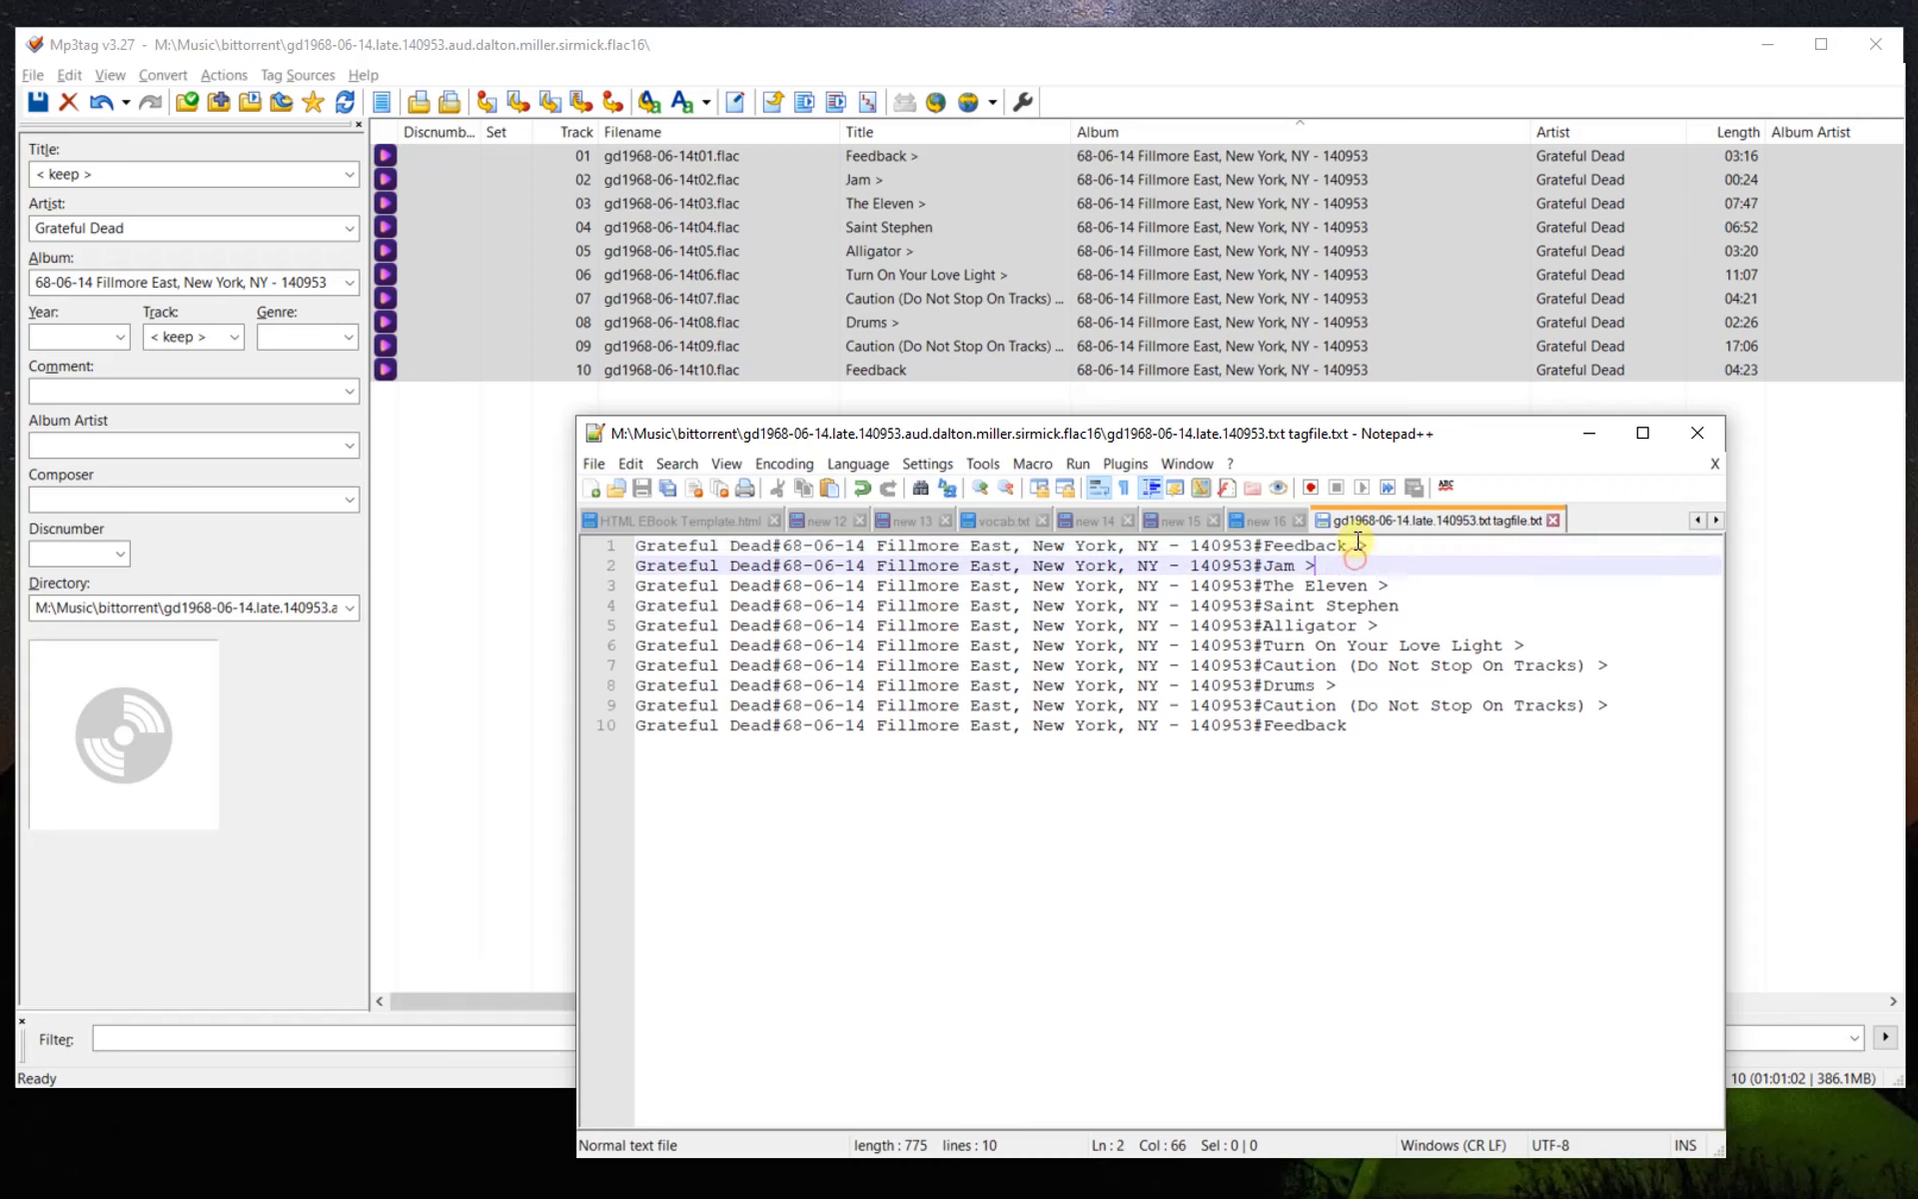
pyautogui.click(1359, 545)
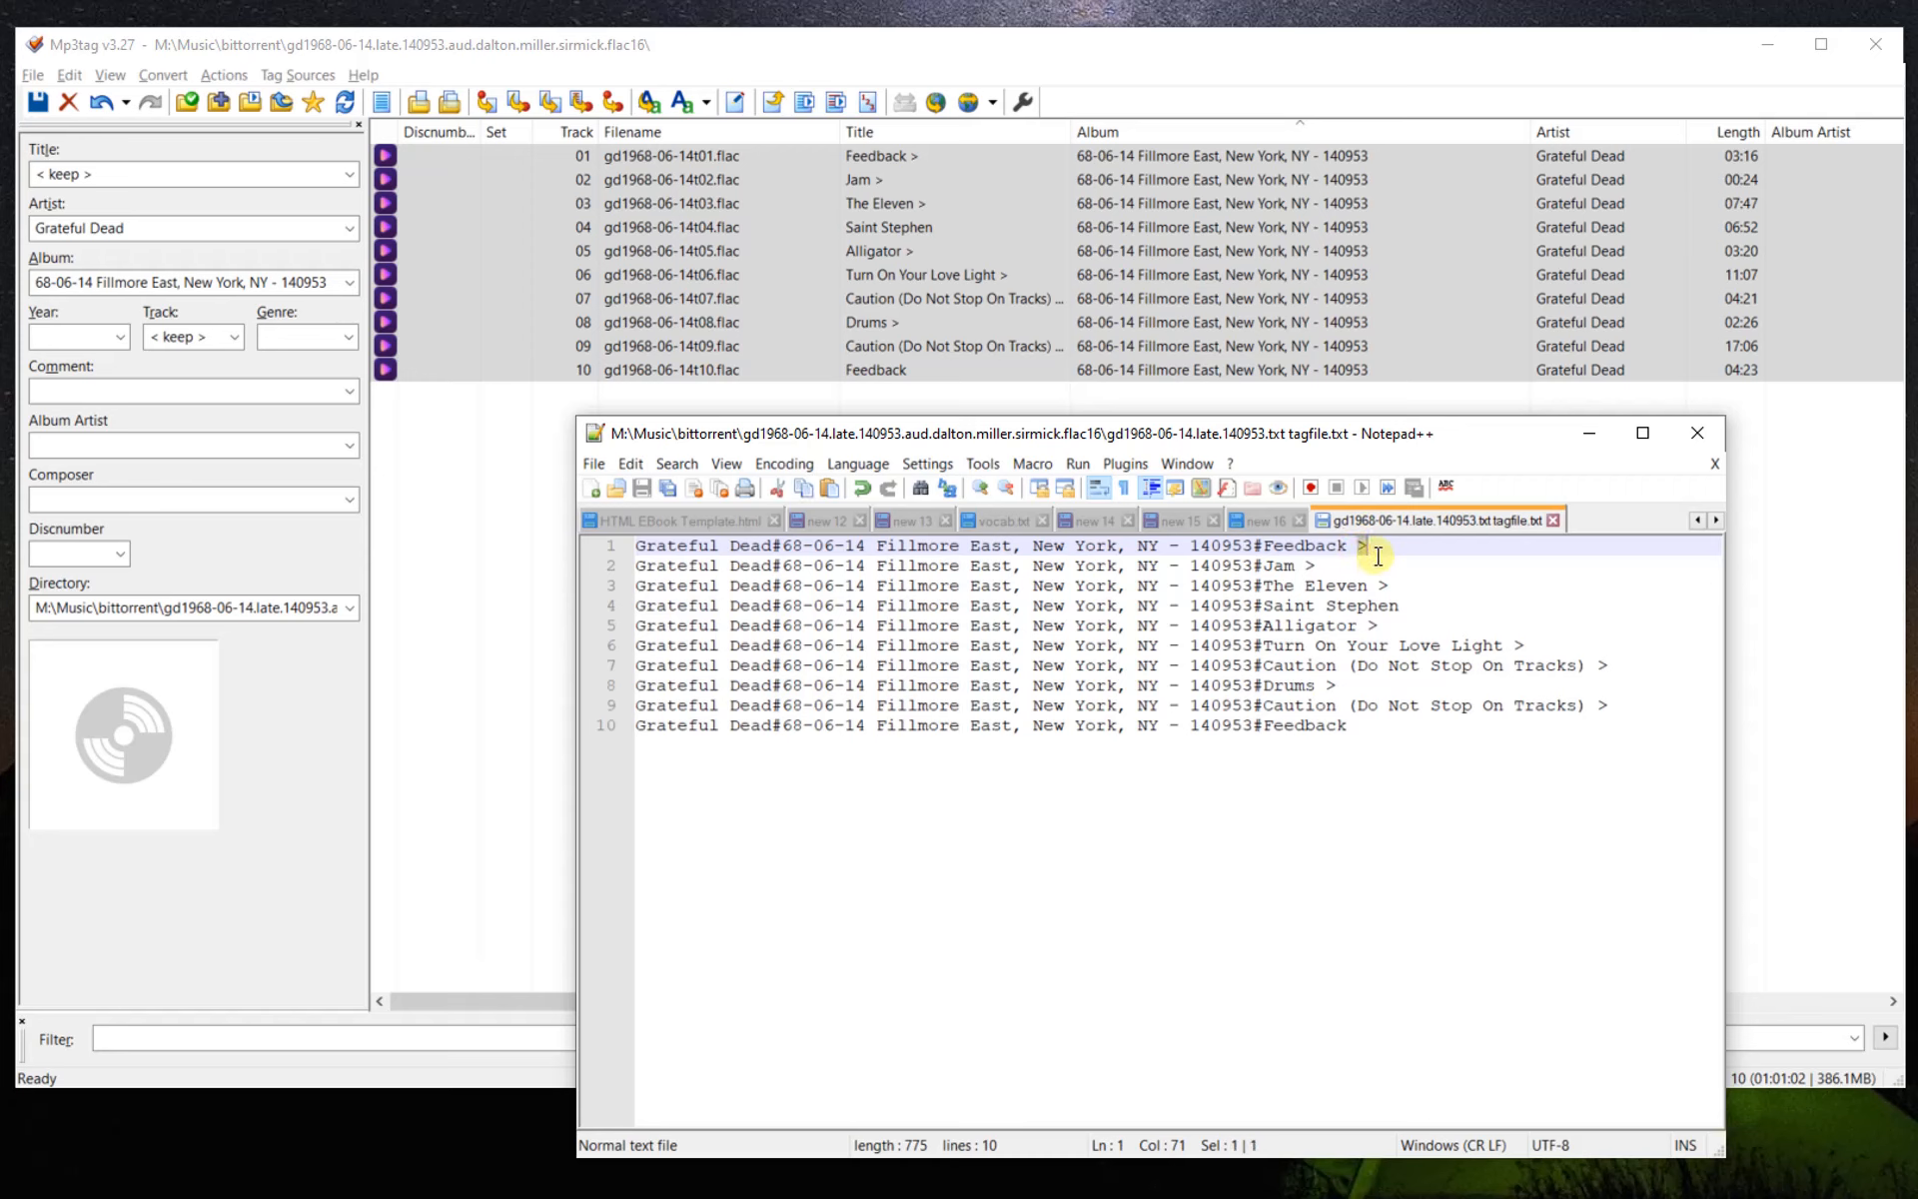
pyautogui.click(1365, 557)
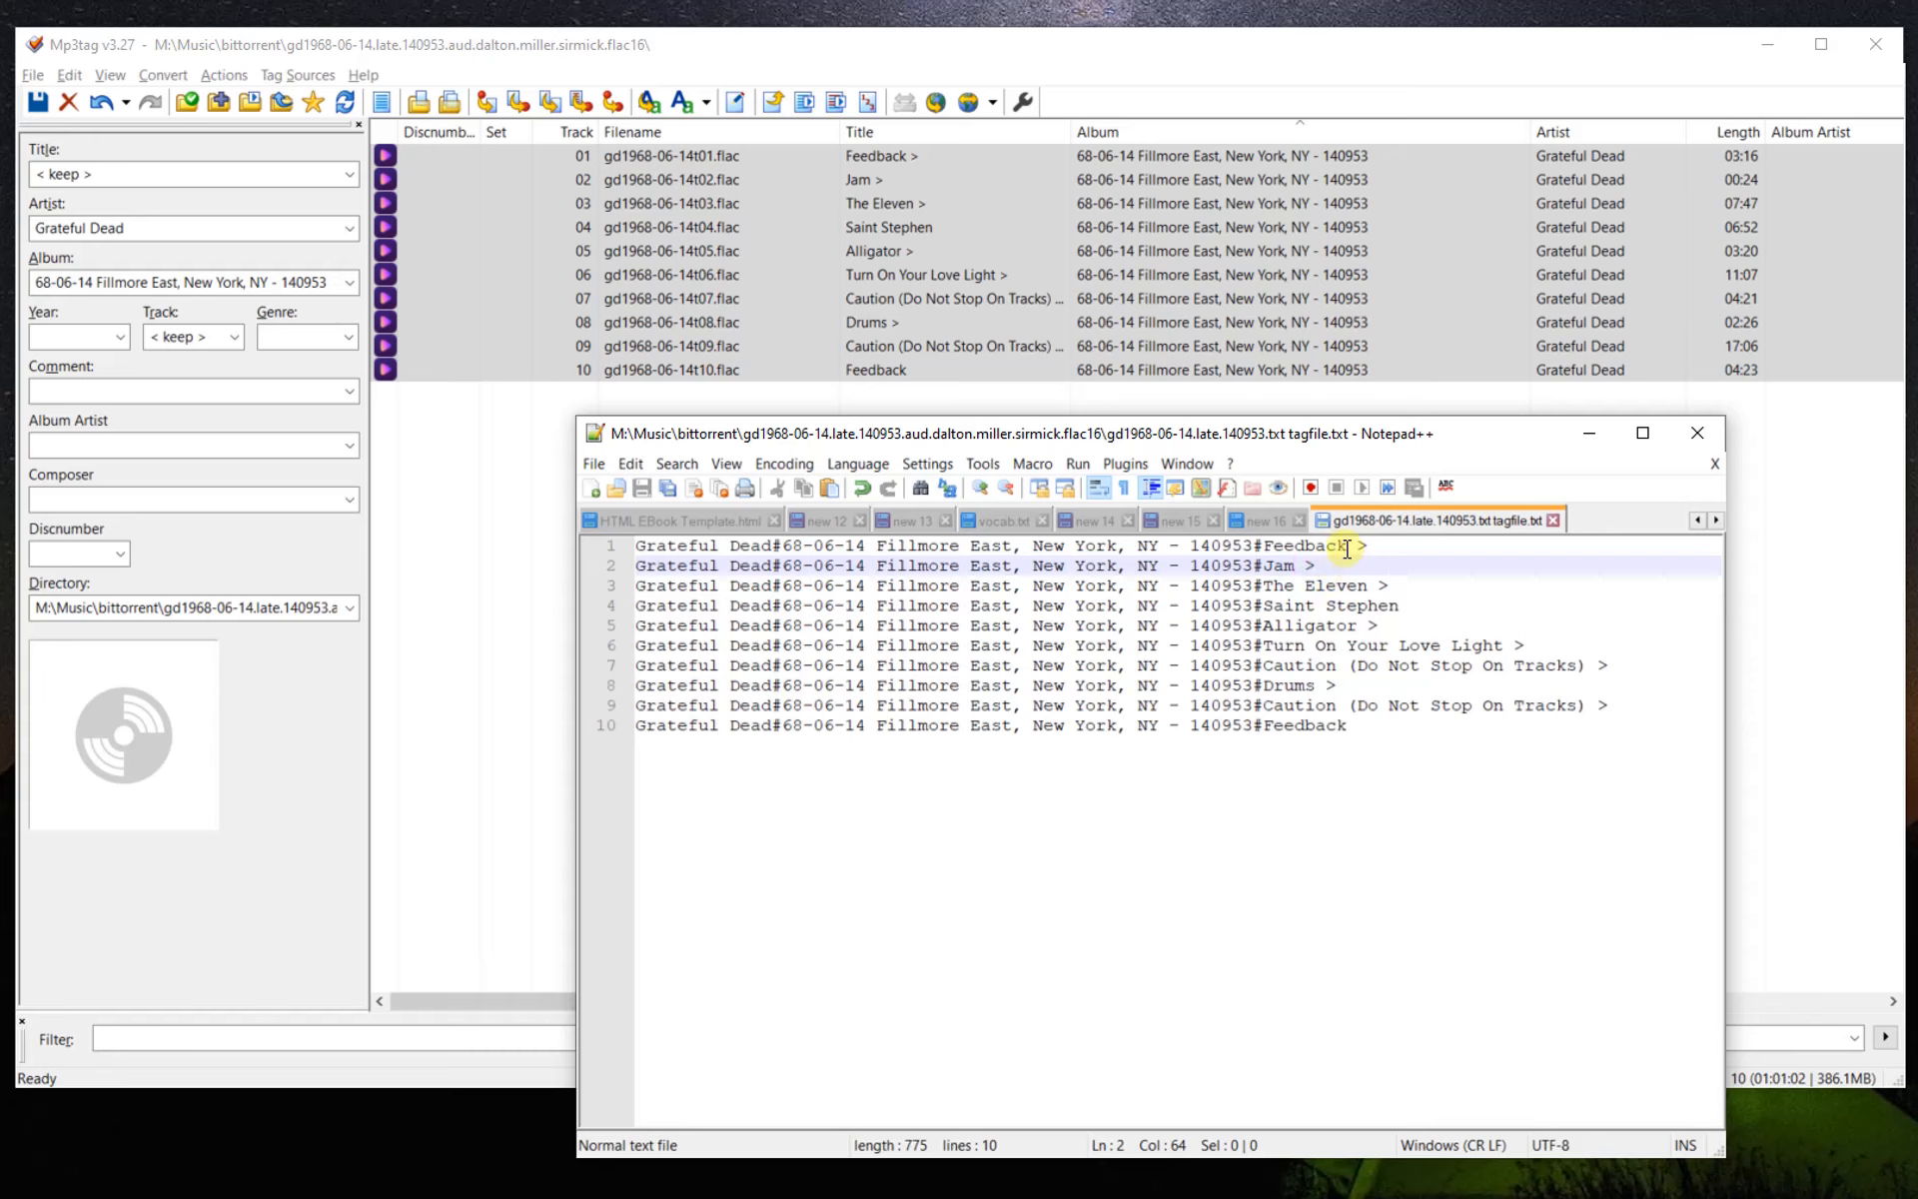
pyautogui.moveTo(1347, 549); pyautogui.dragTo(1360, 551)
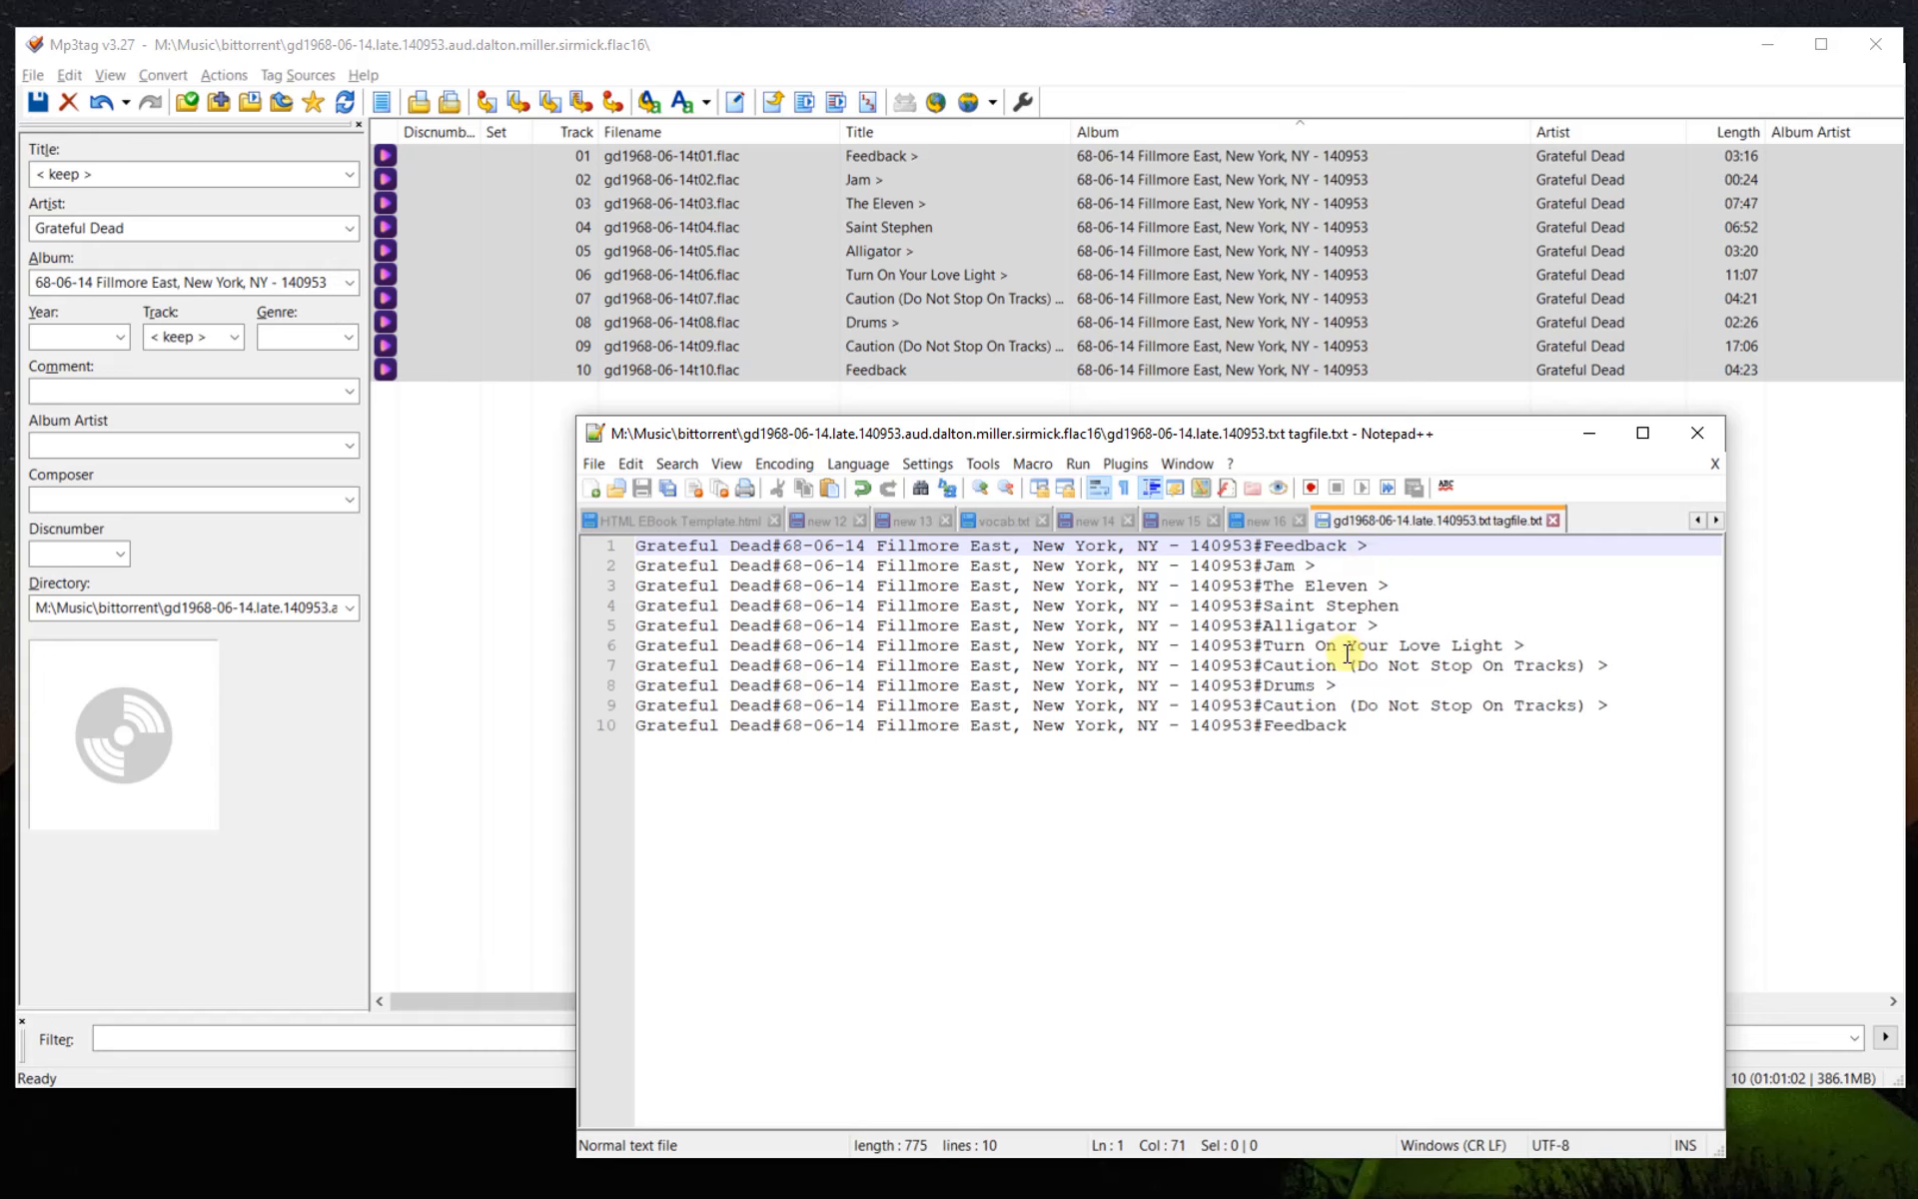
pyautogui.click(1396, 727)
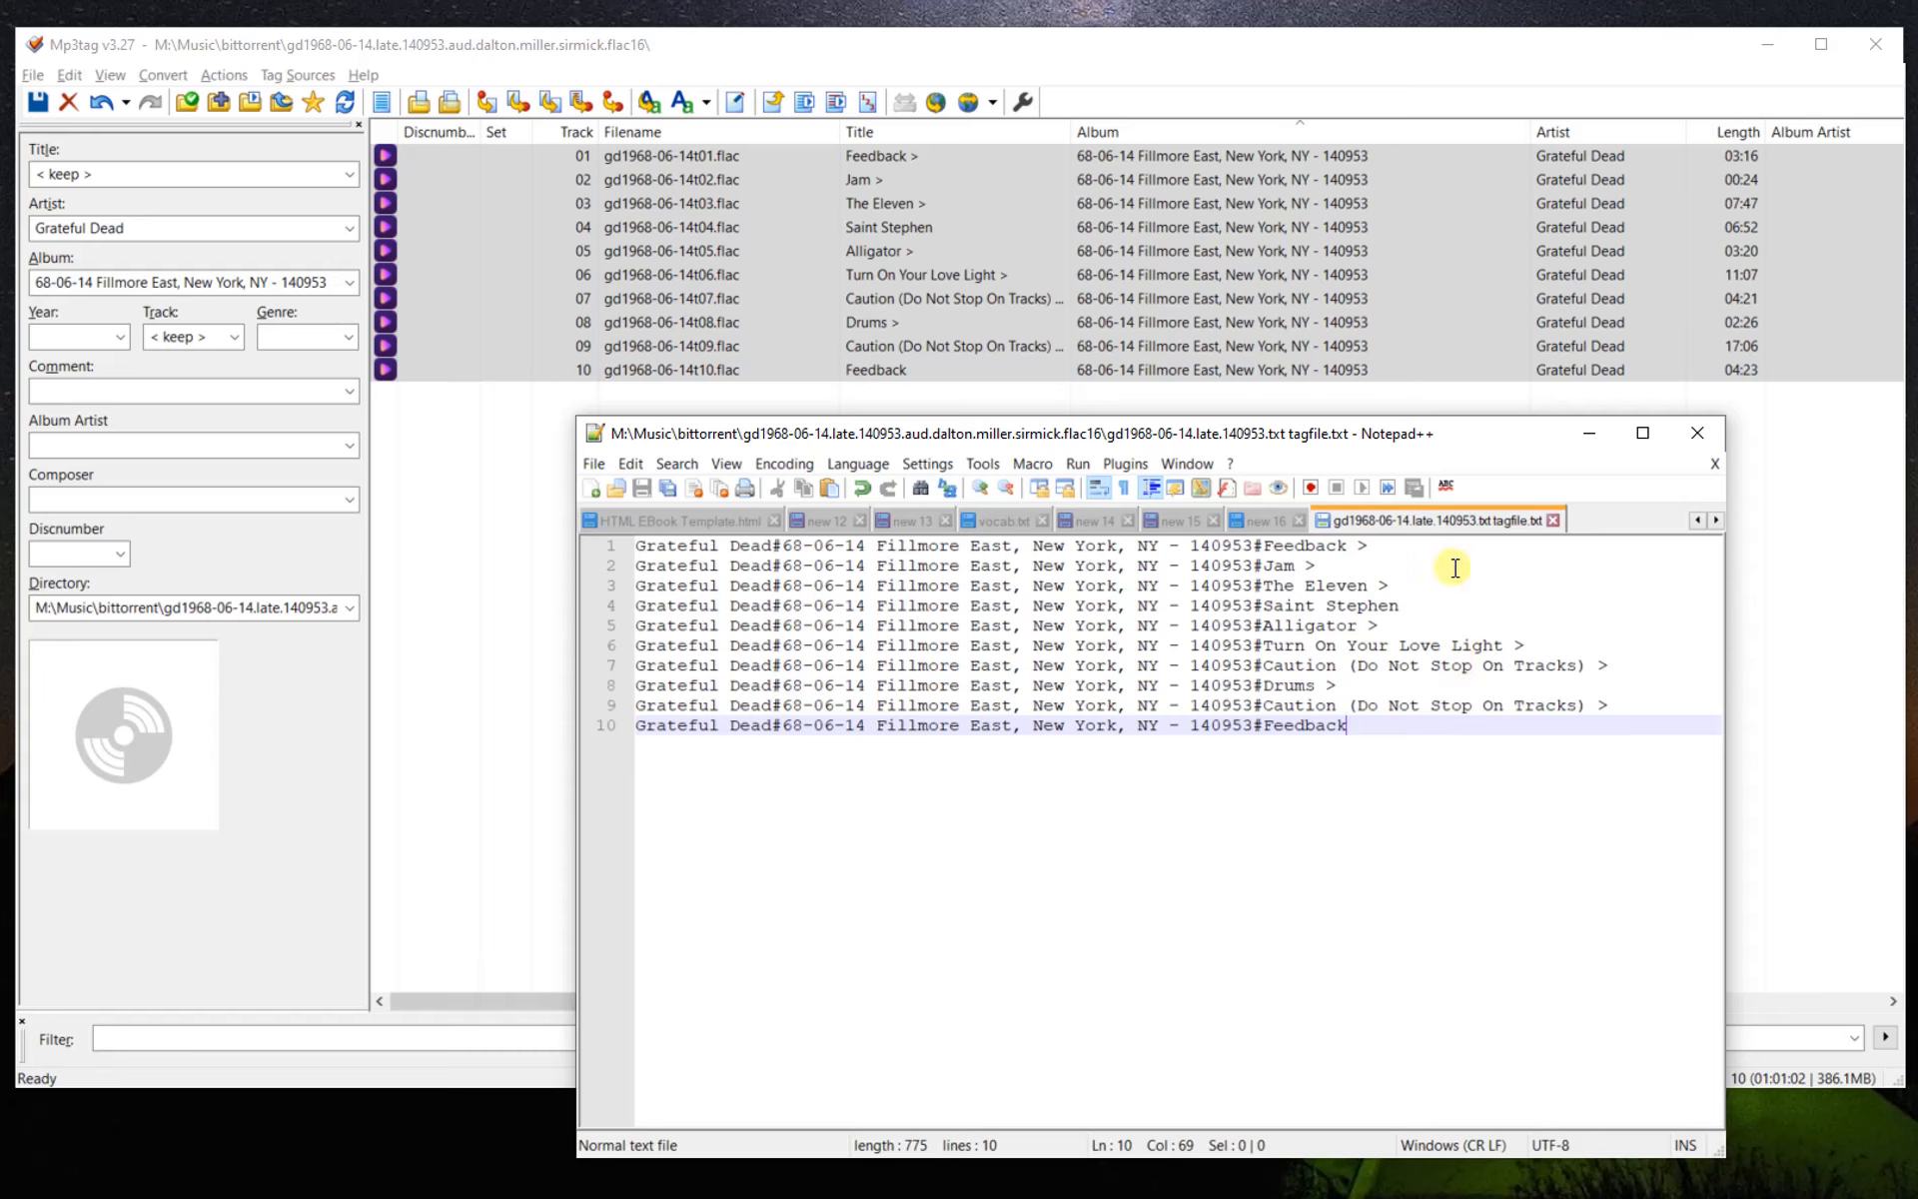
# Save the tag file and close Notepad++
pyautogui.click(1362, 546)
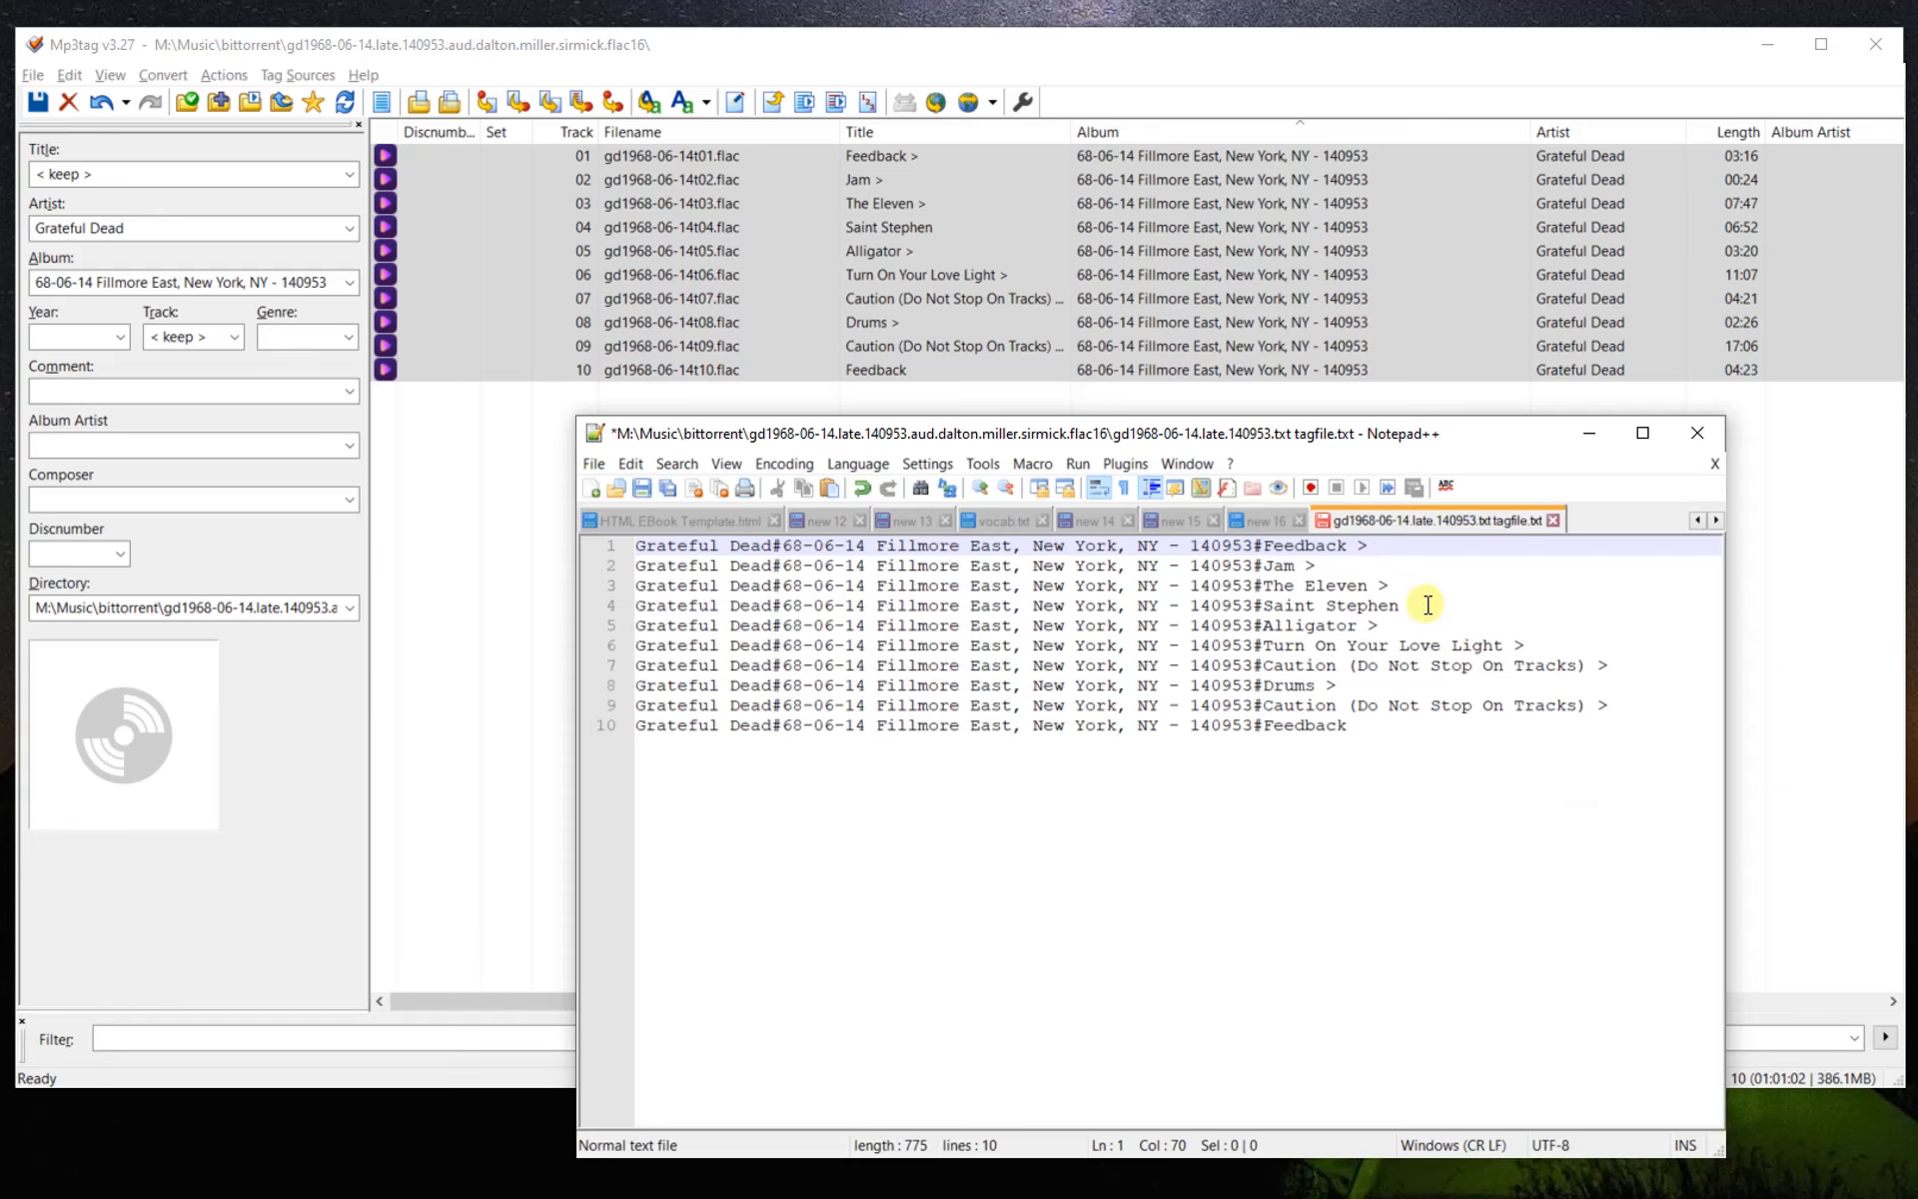
pyautogui.click(641, 489)
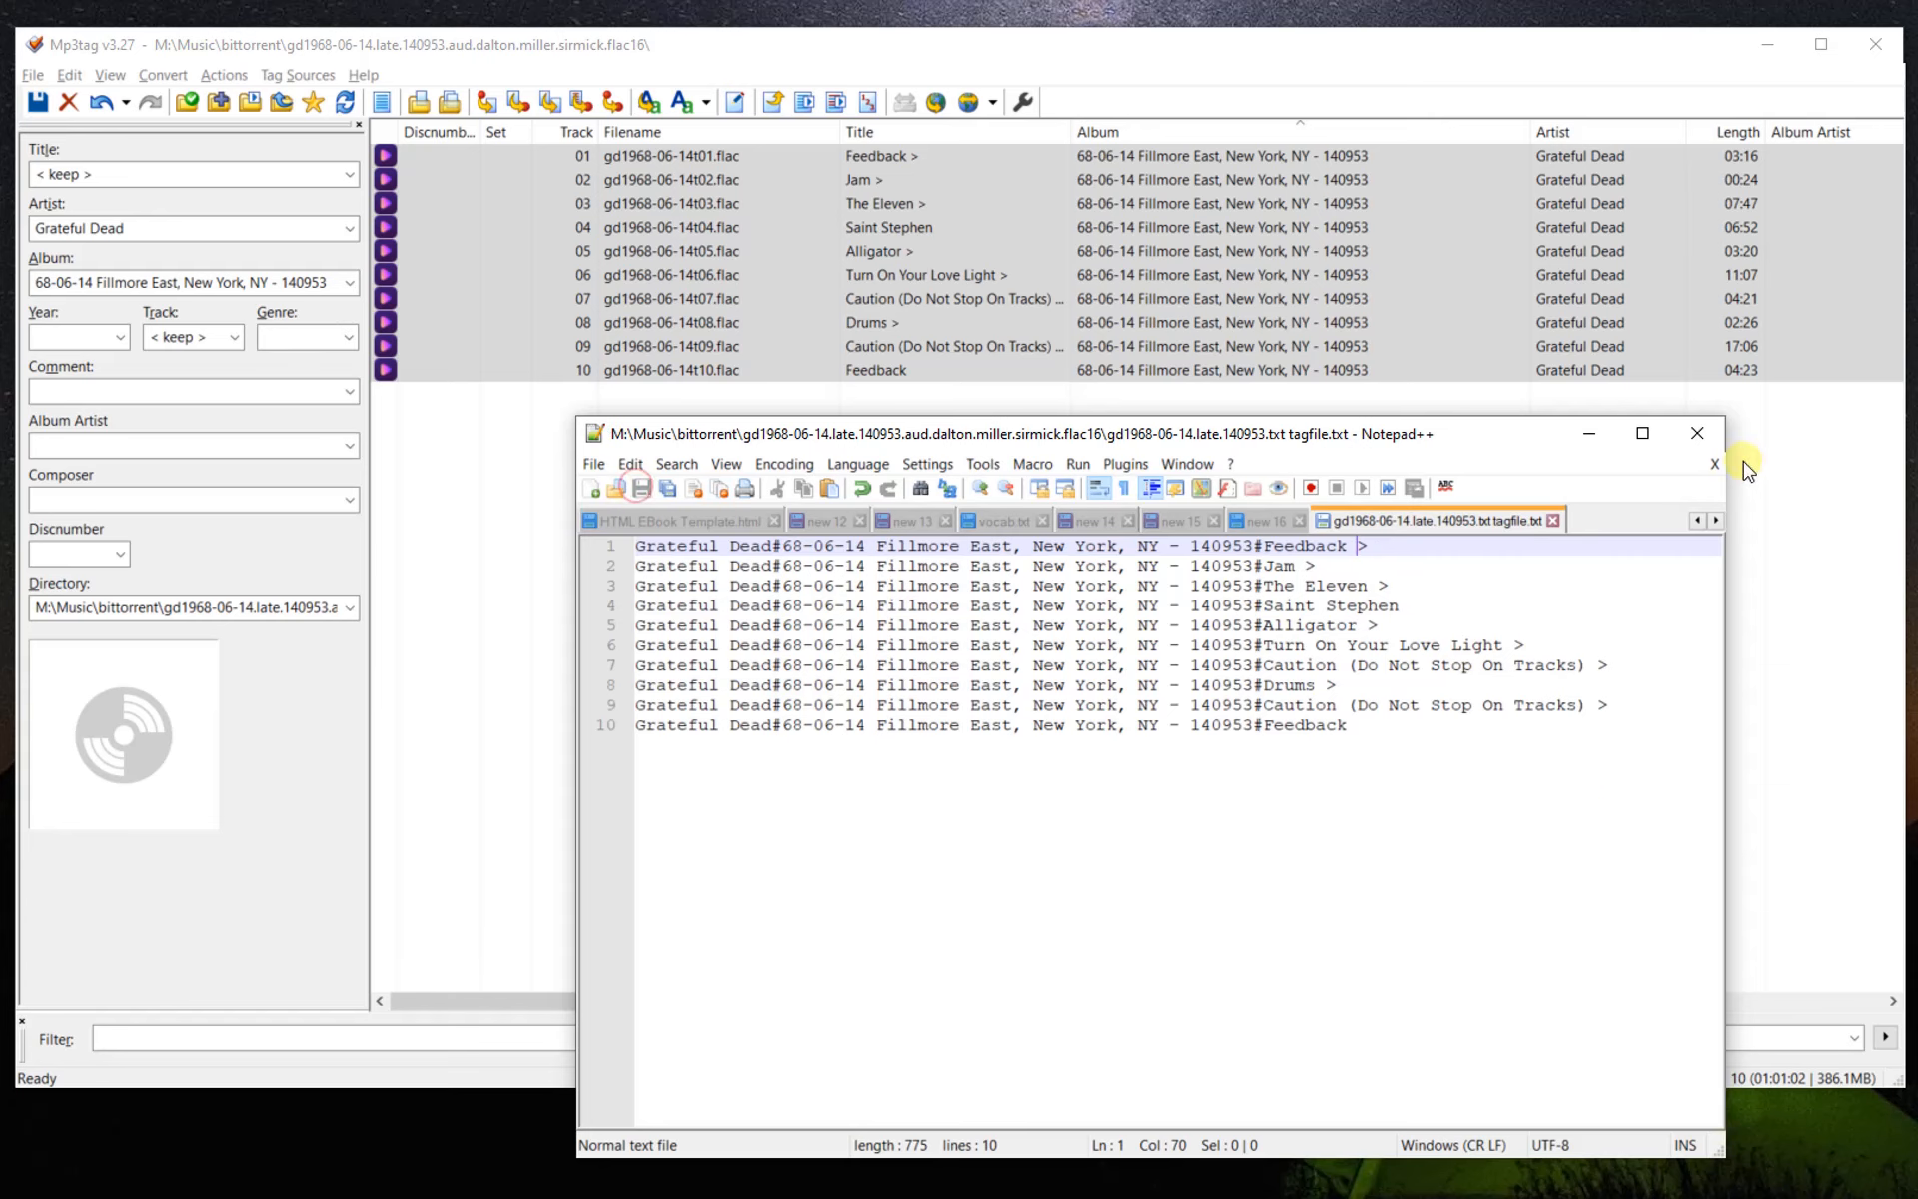
pyautogui.click(1699, 436)
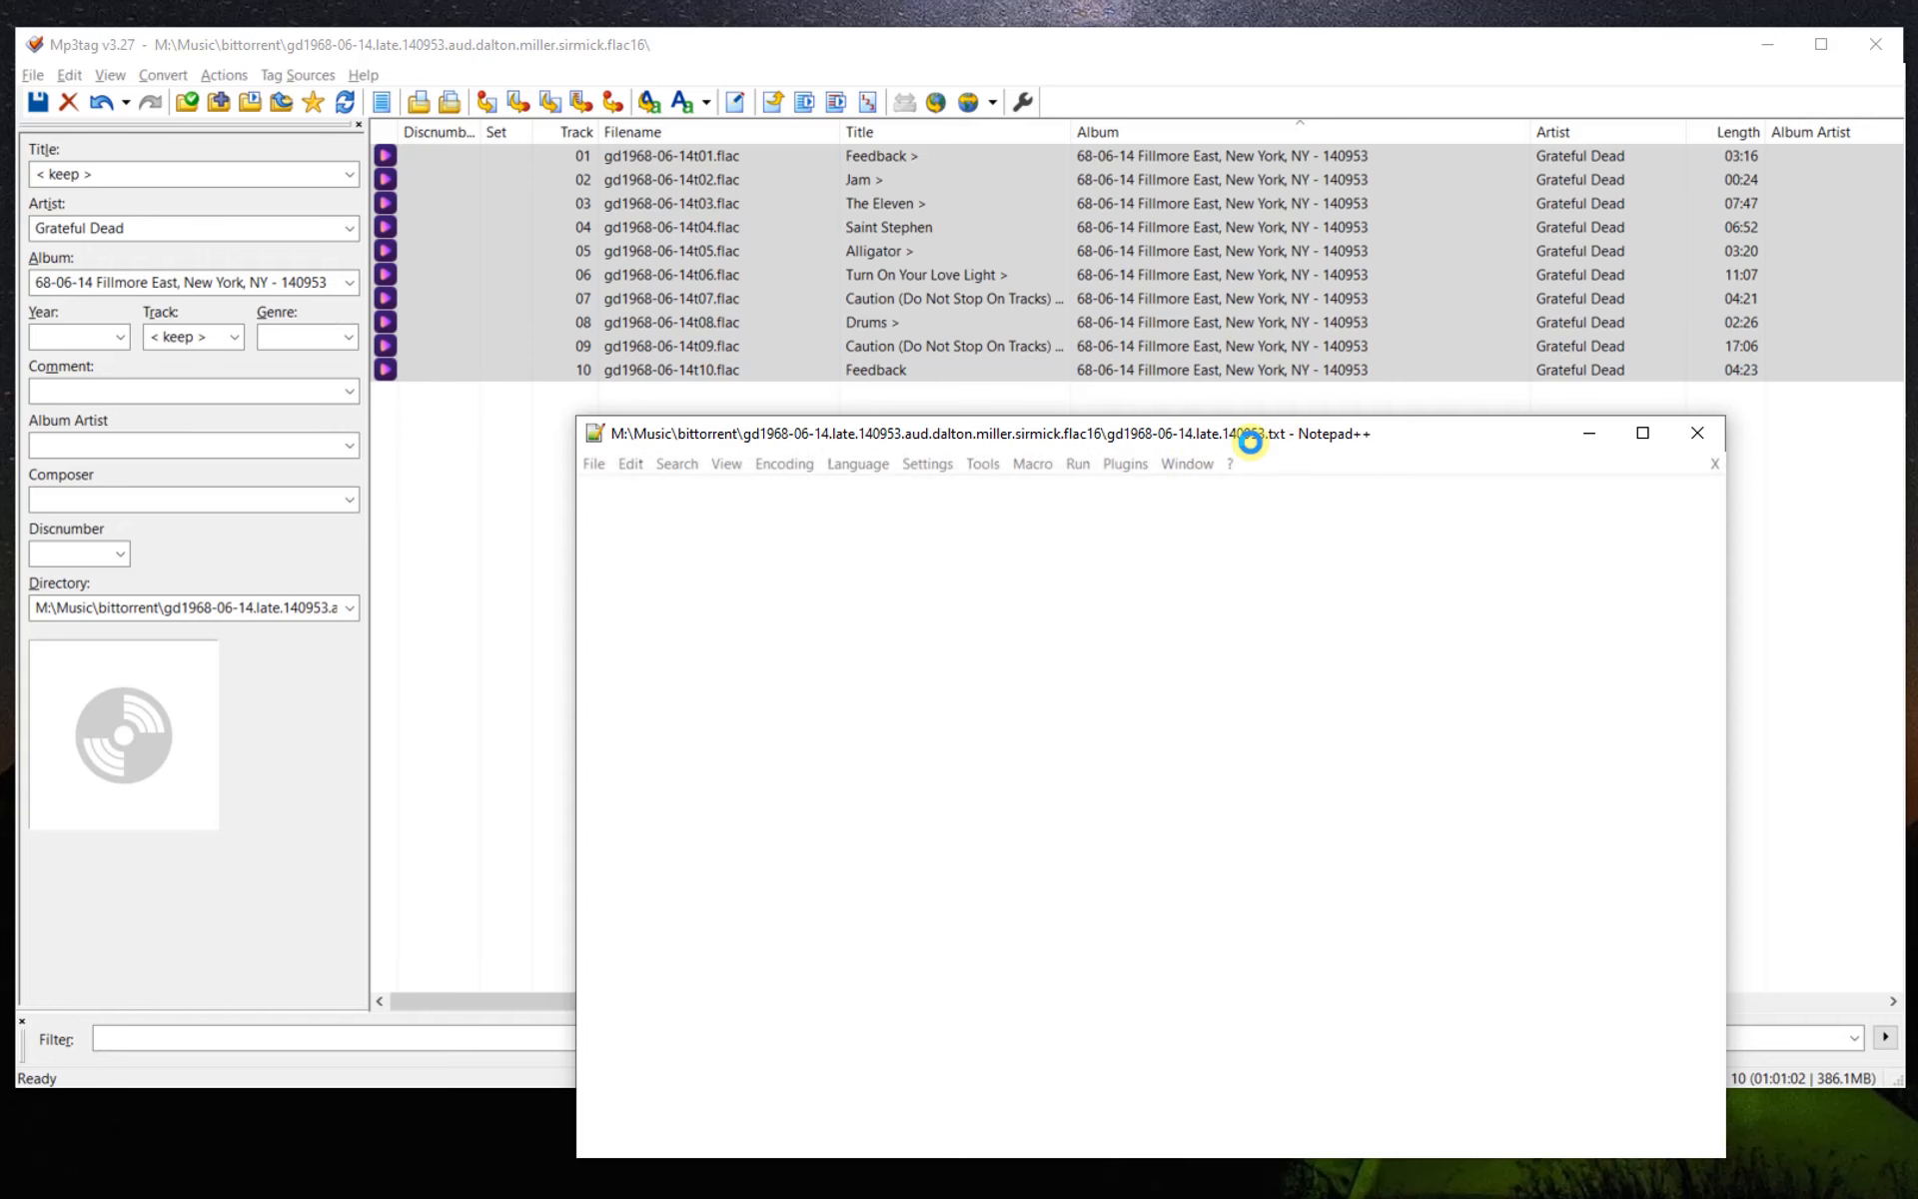
# Compare the numbered track list in gd1968-06-14.late.140953.txt with the delimited lines of the generated tag file in Notepad++
pyautogui.moveTo(1452, 439); pyautogui.dragTo(1155, 170)
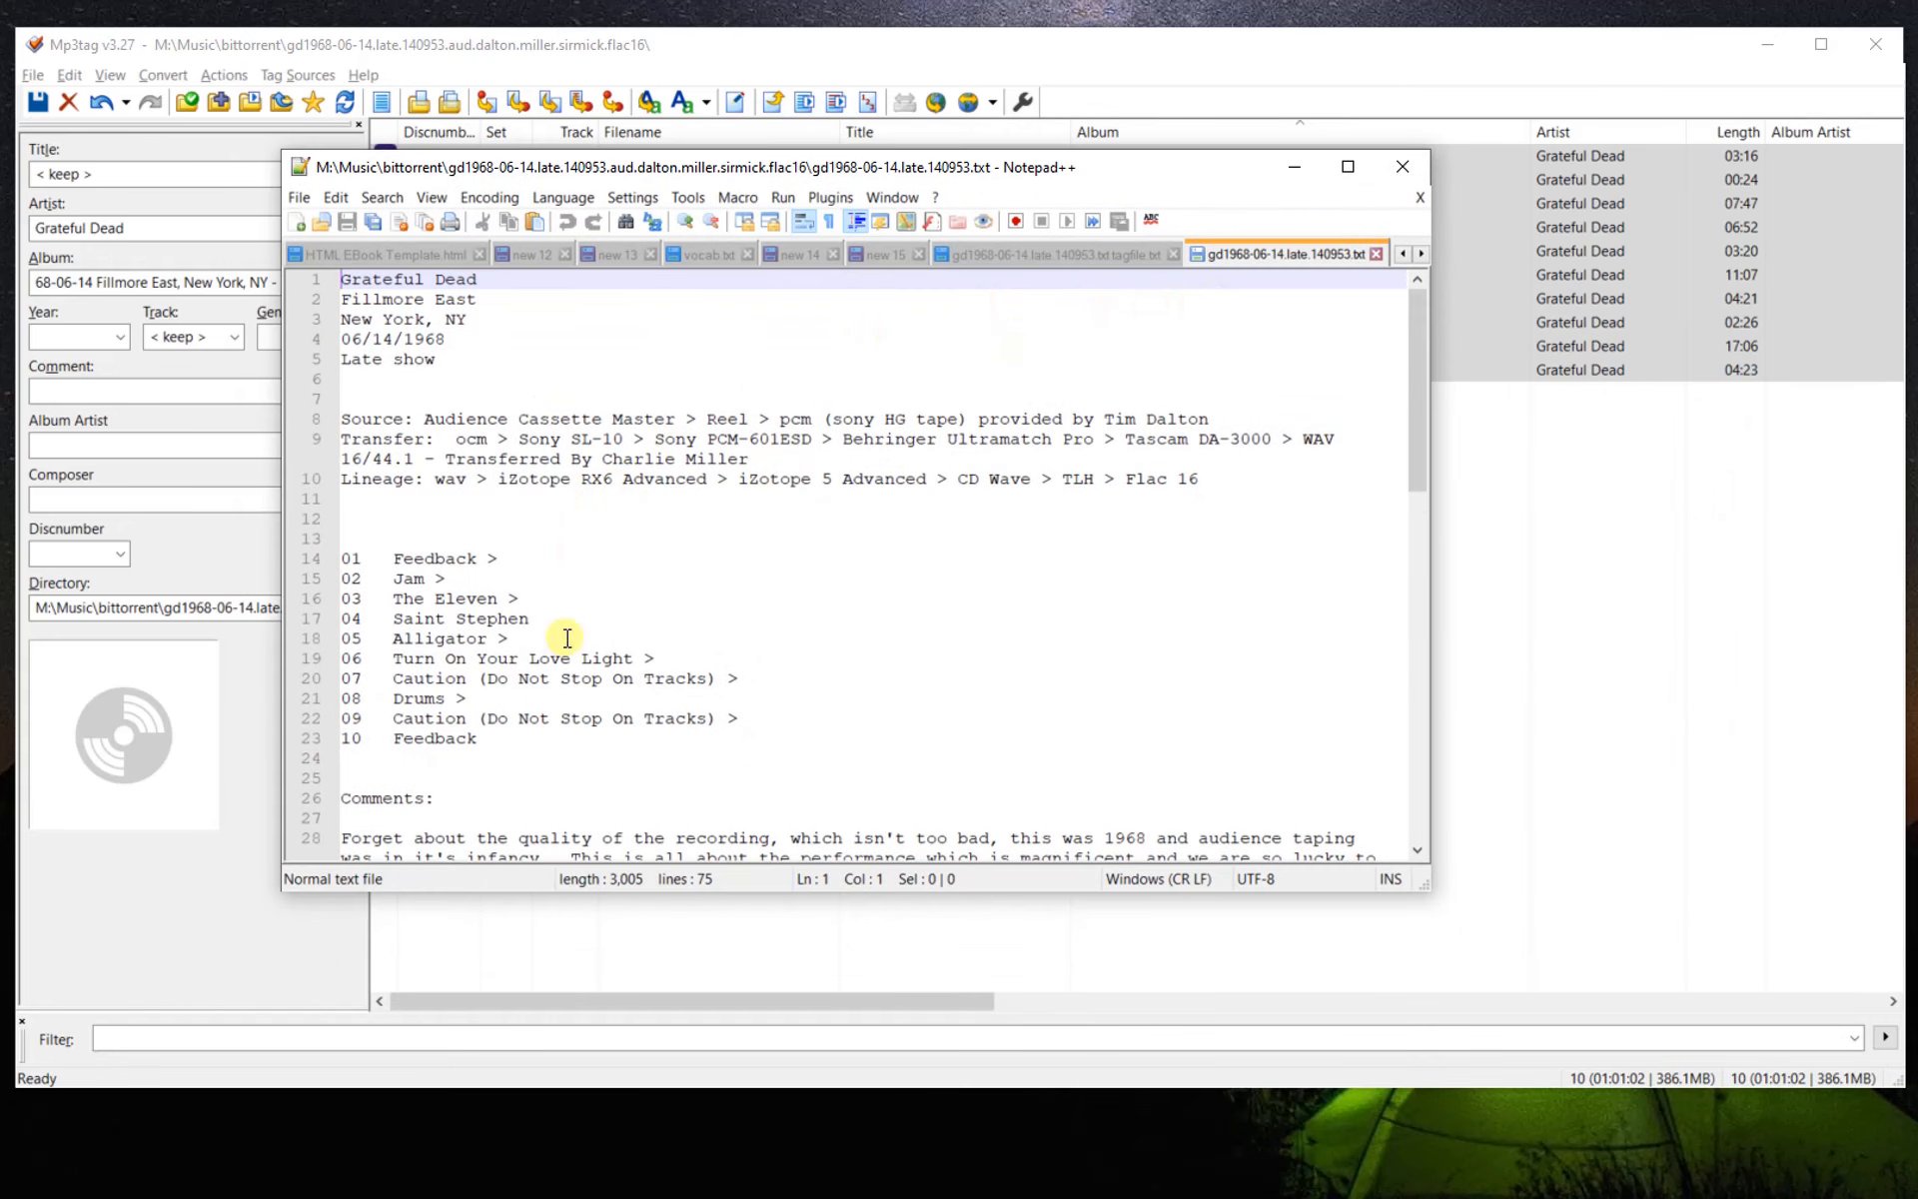
pyautogui.scroll(-3, 620, 471)
pyautogui.scroll(3, 624, 466)
pyautogui.click(1063, 258)
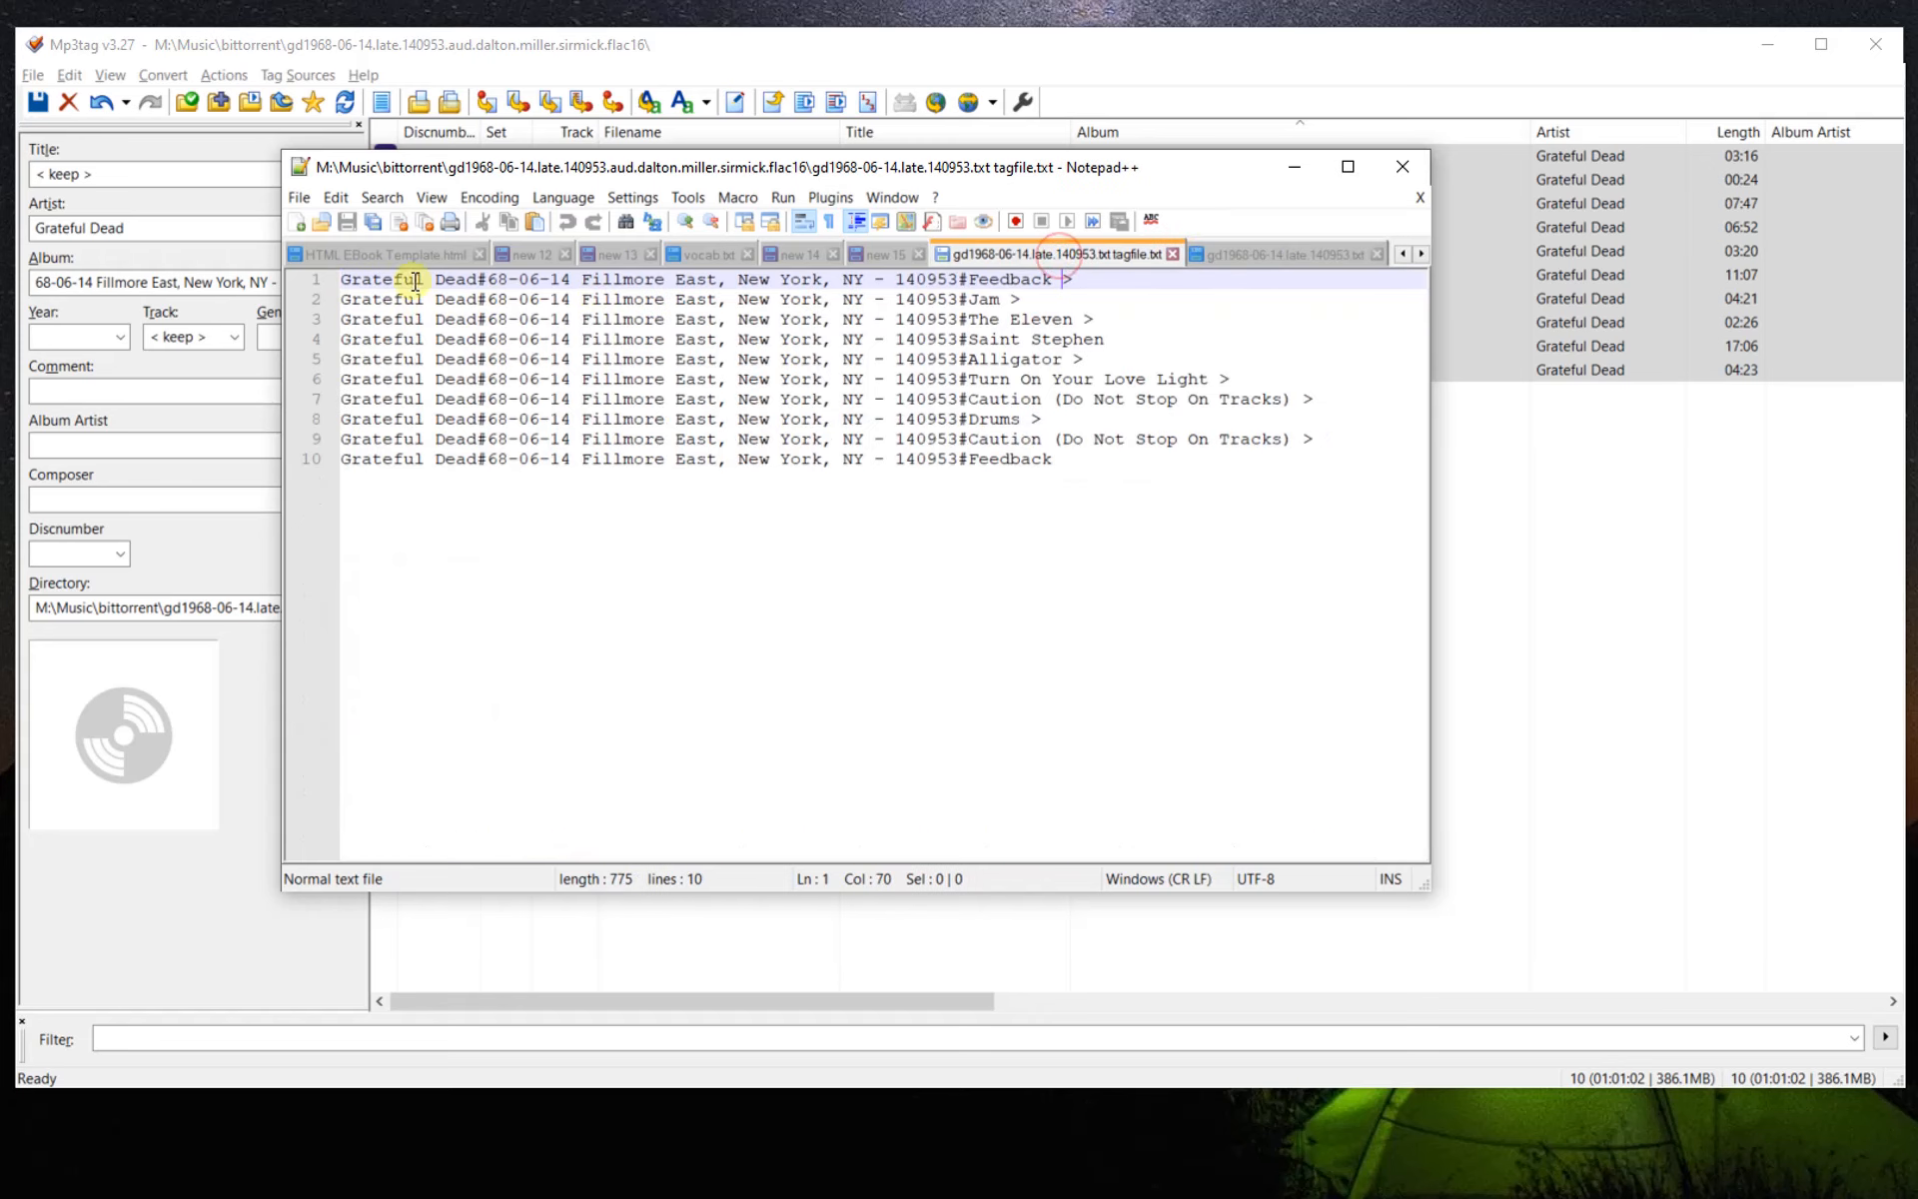
pyautogui.click(1299, 258)
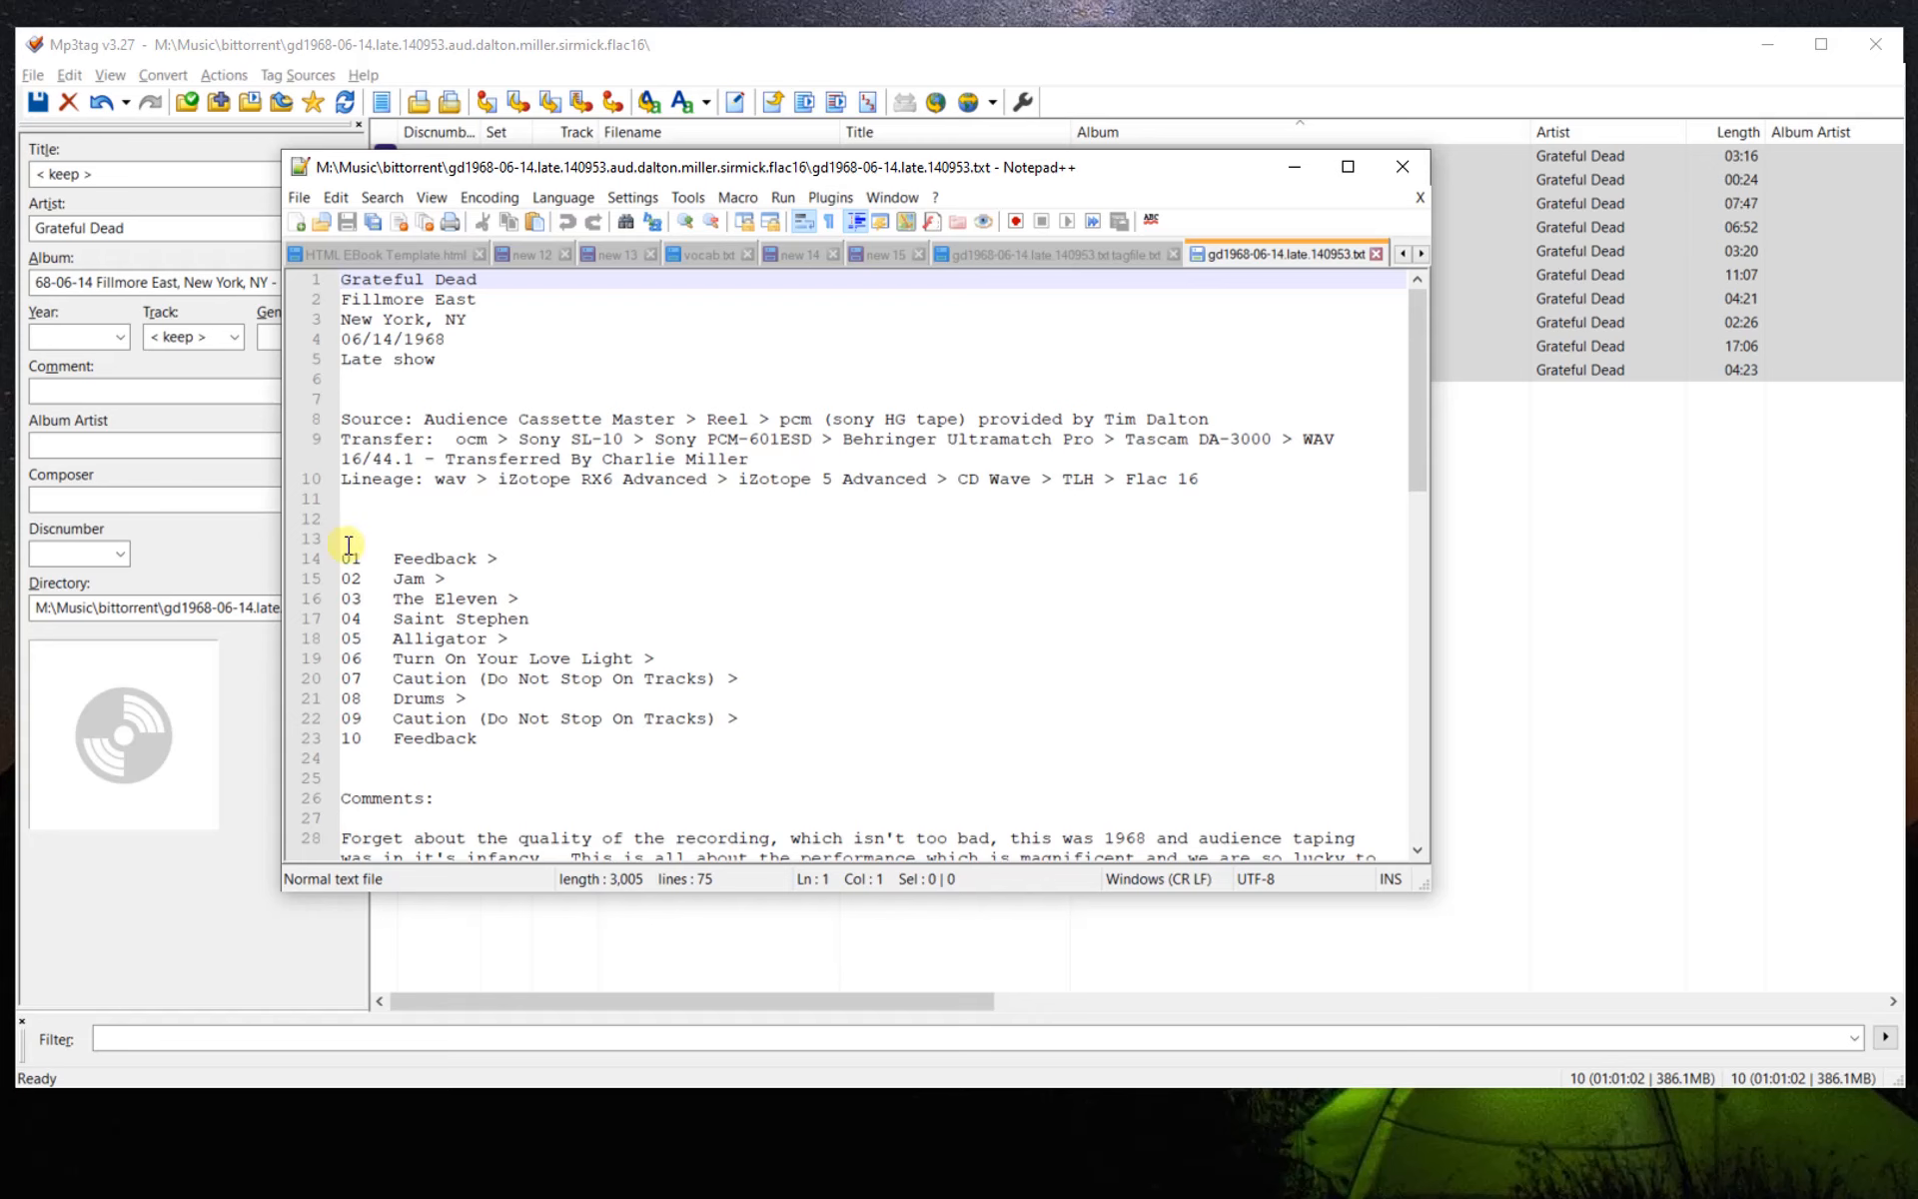
pyautogui.moveTo(352, 561); pyautogui.dragTo(530, 749)
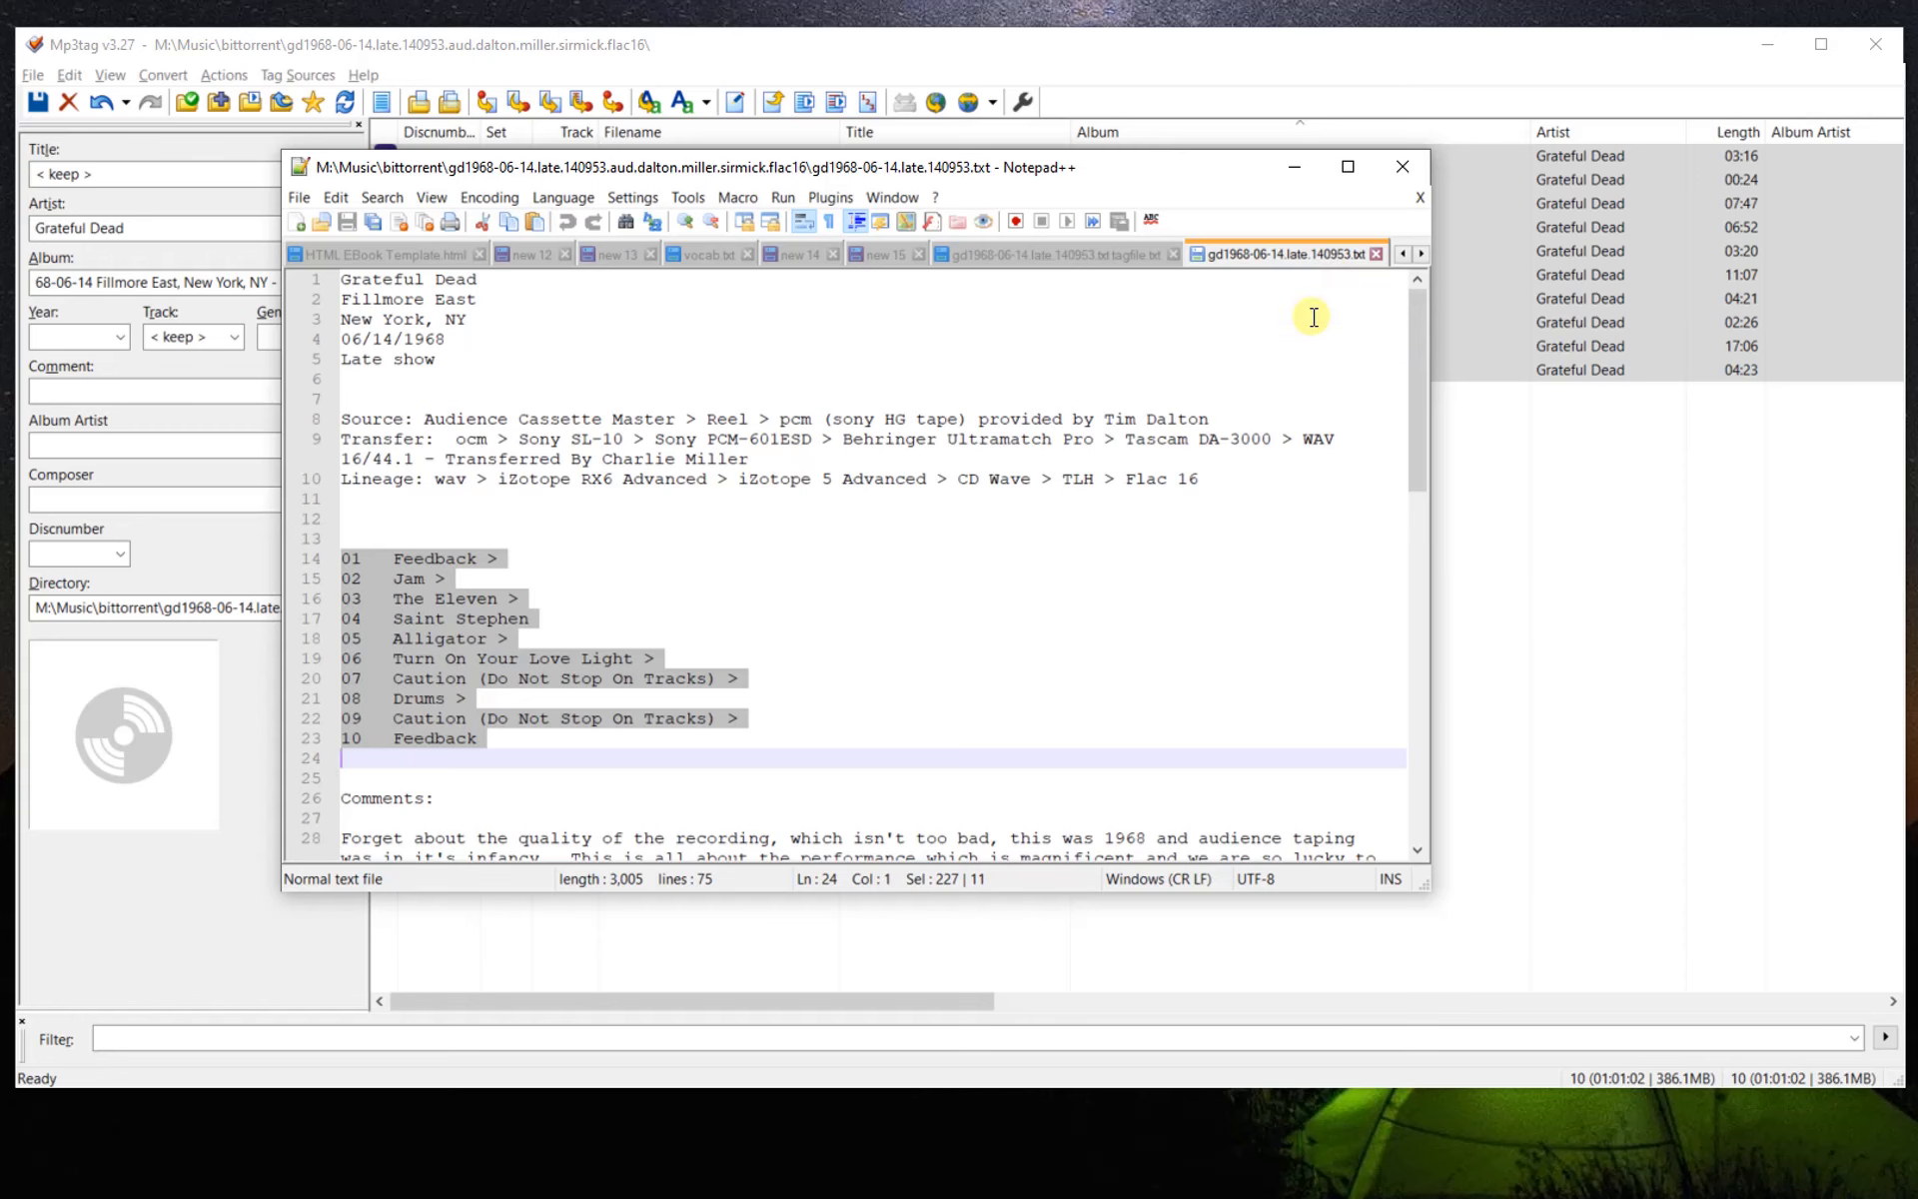
pyautogui.click(1254, 360)
pyautogui.click(1109, 258)
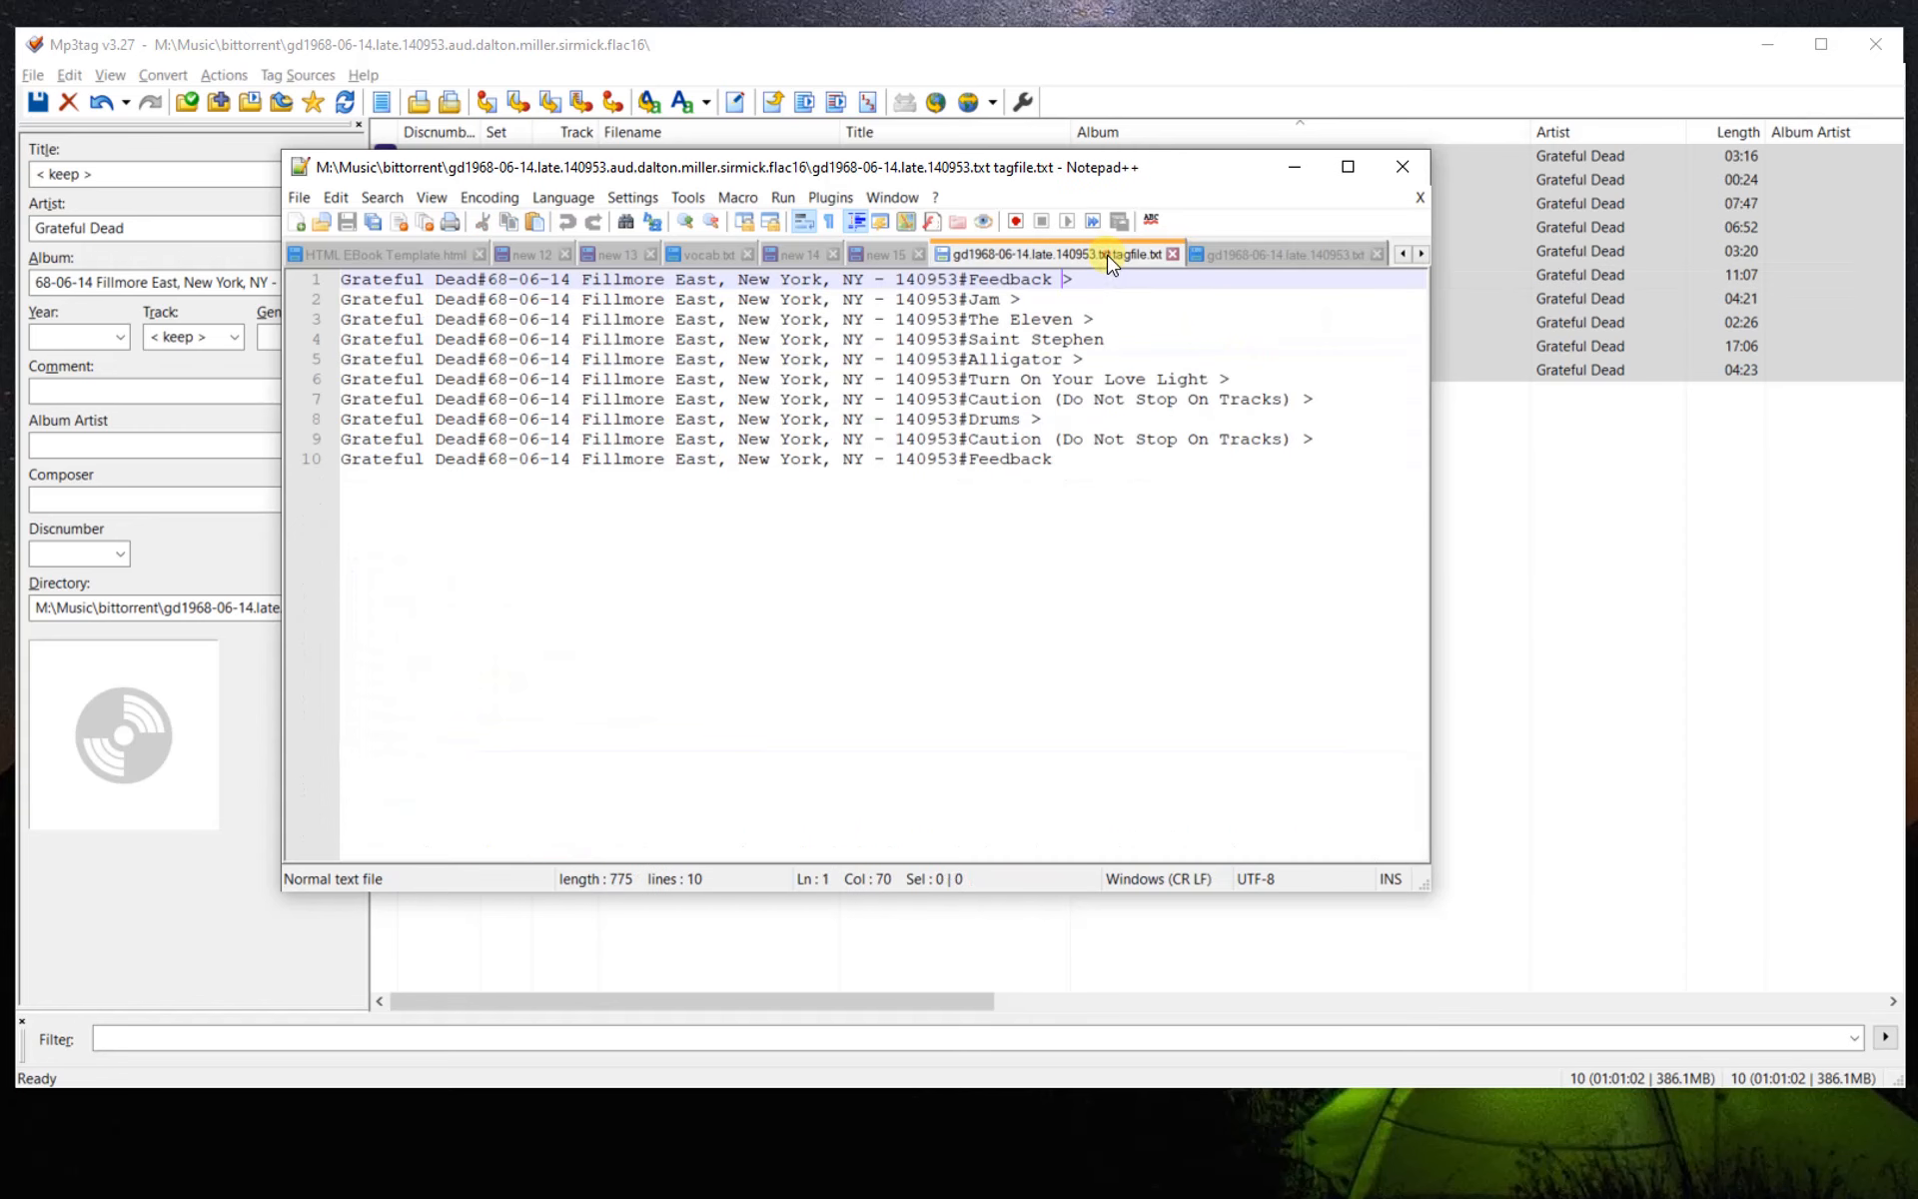
pyautogui.click(739, 340)
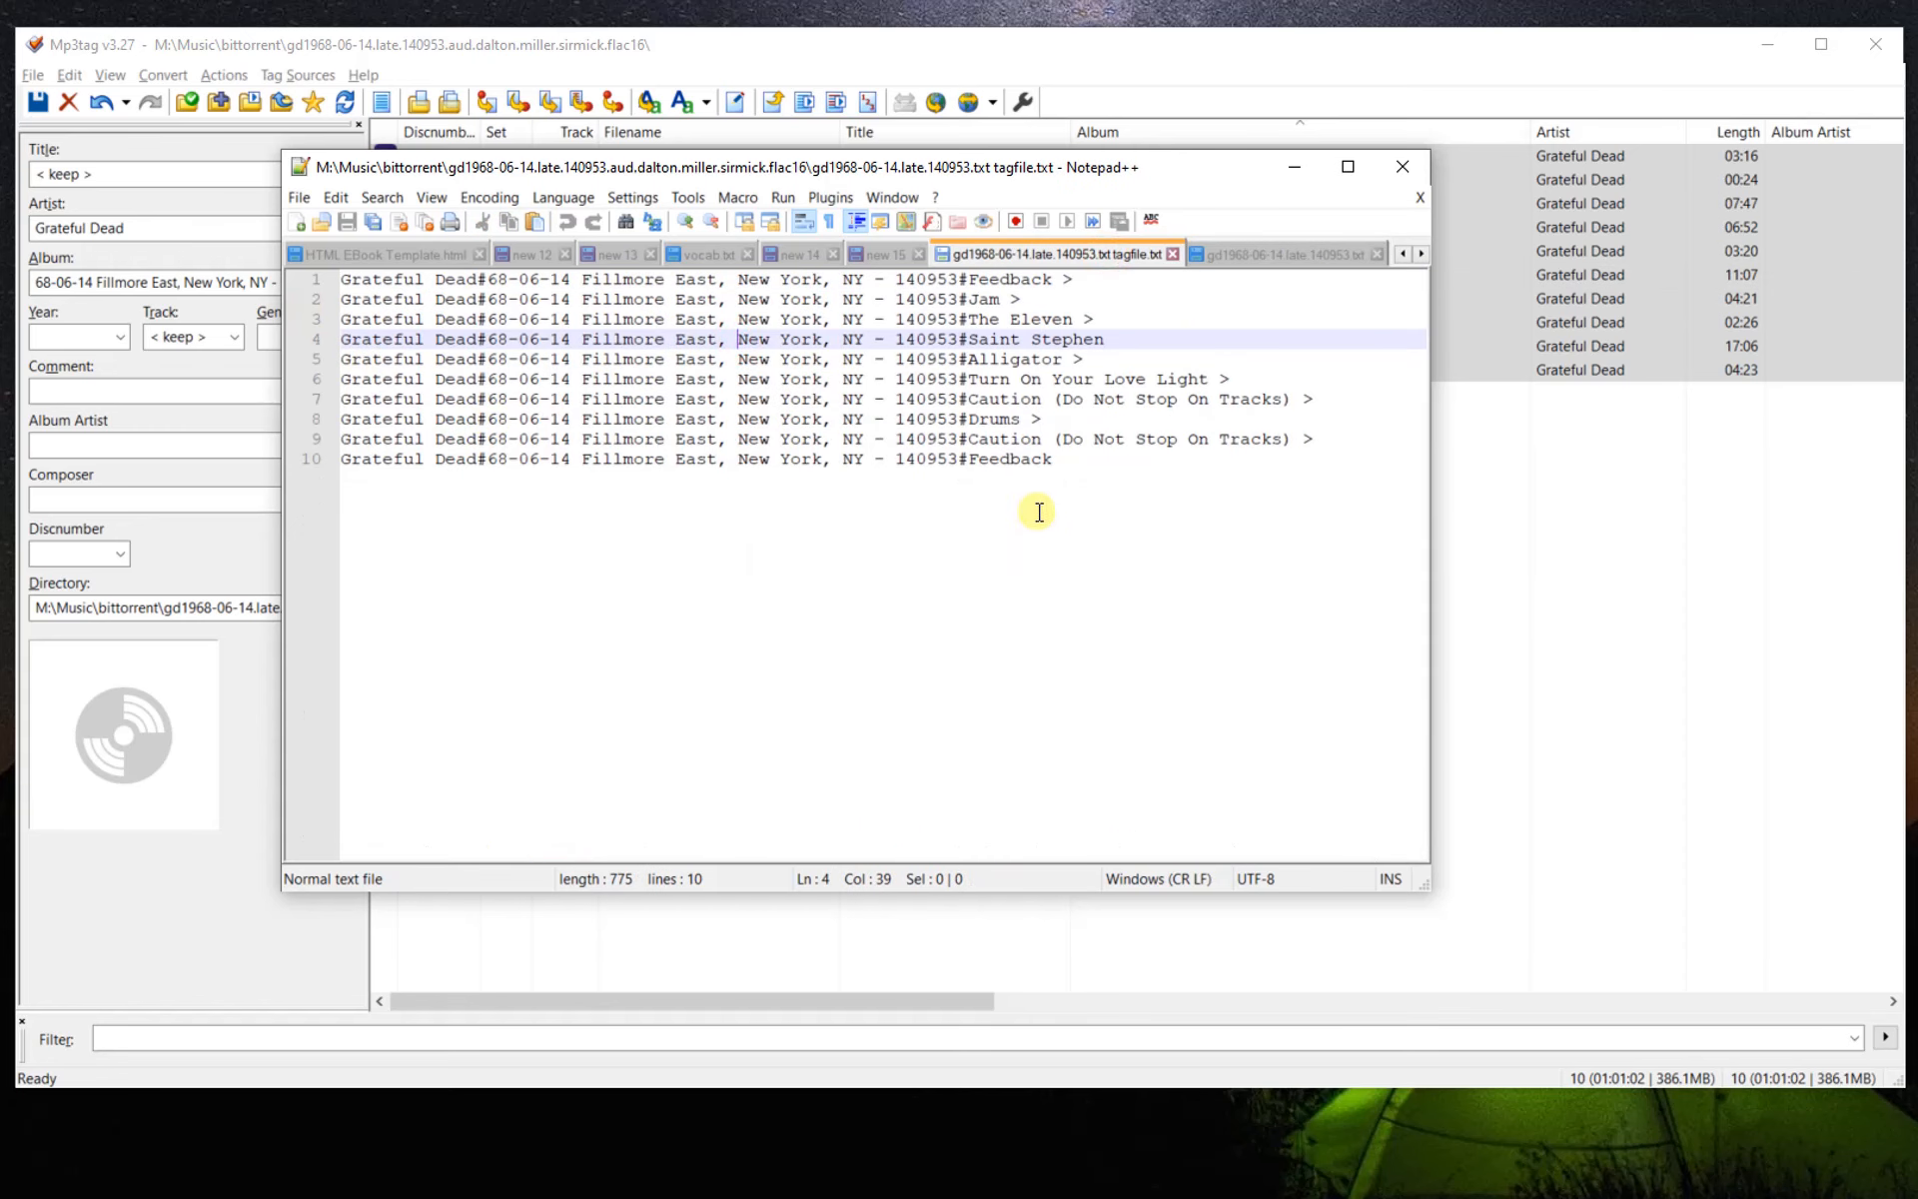